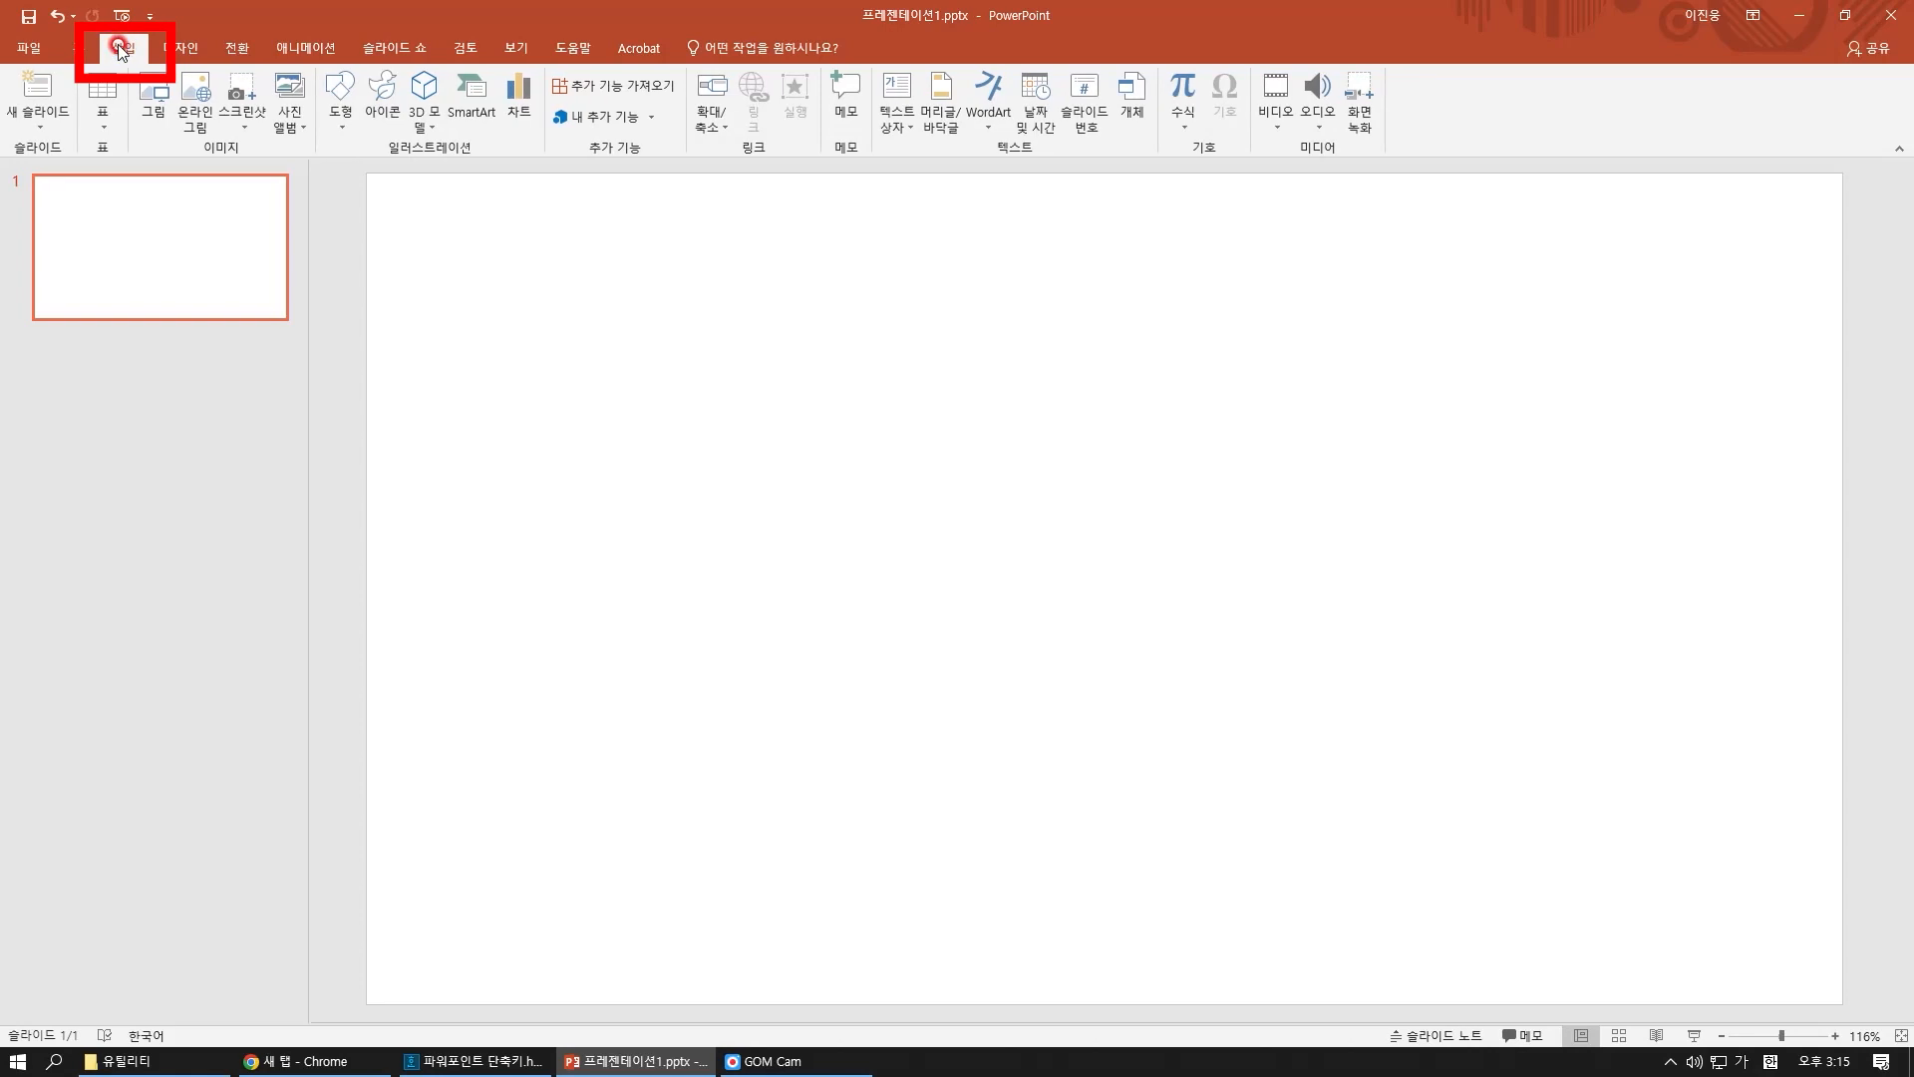
Draw a blue rounded square about 4.35 cm on each side in the slide's upper left area
{"action": "left_click", "coordinate": [340, 127]}
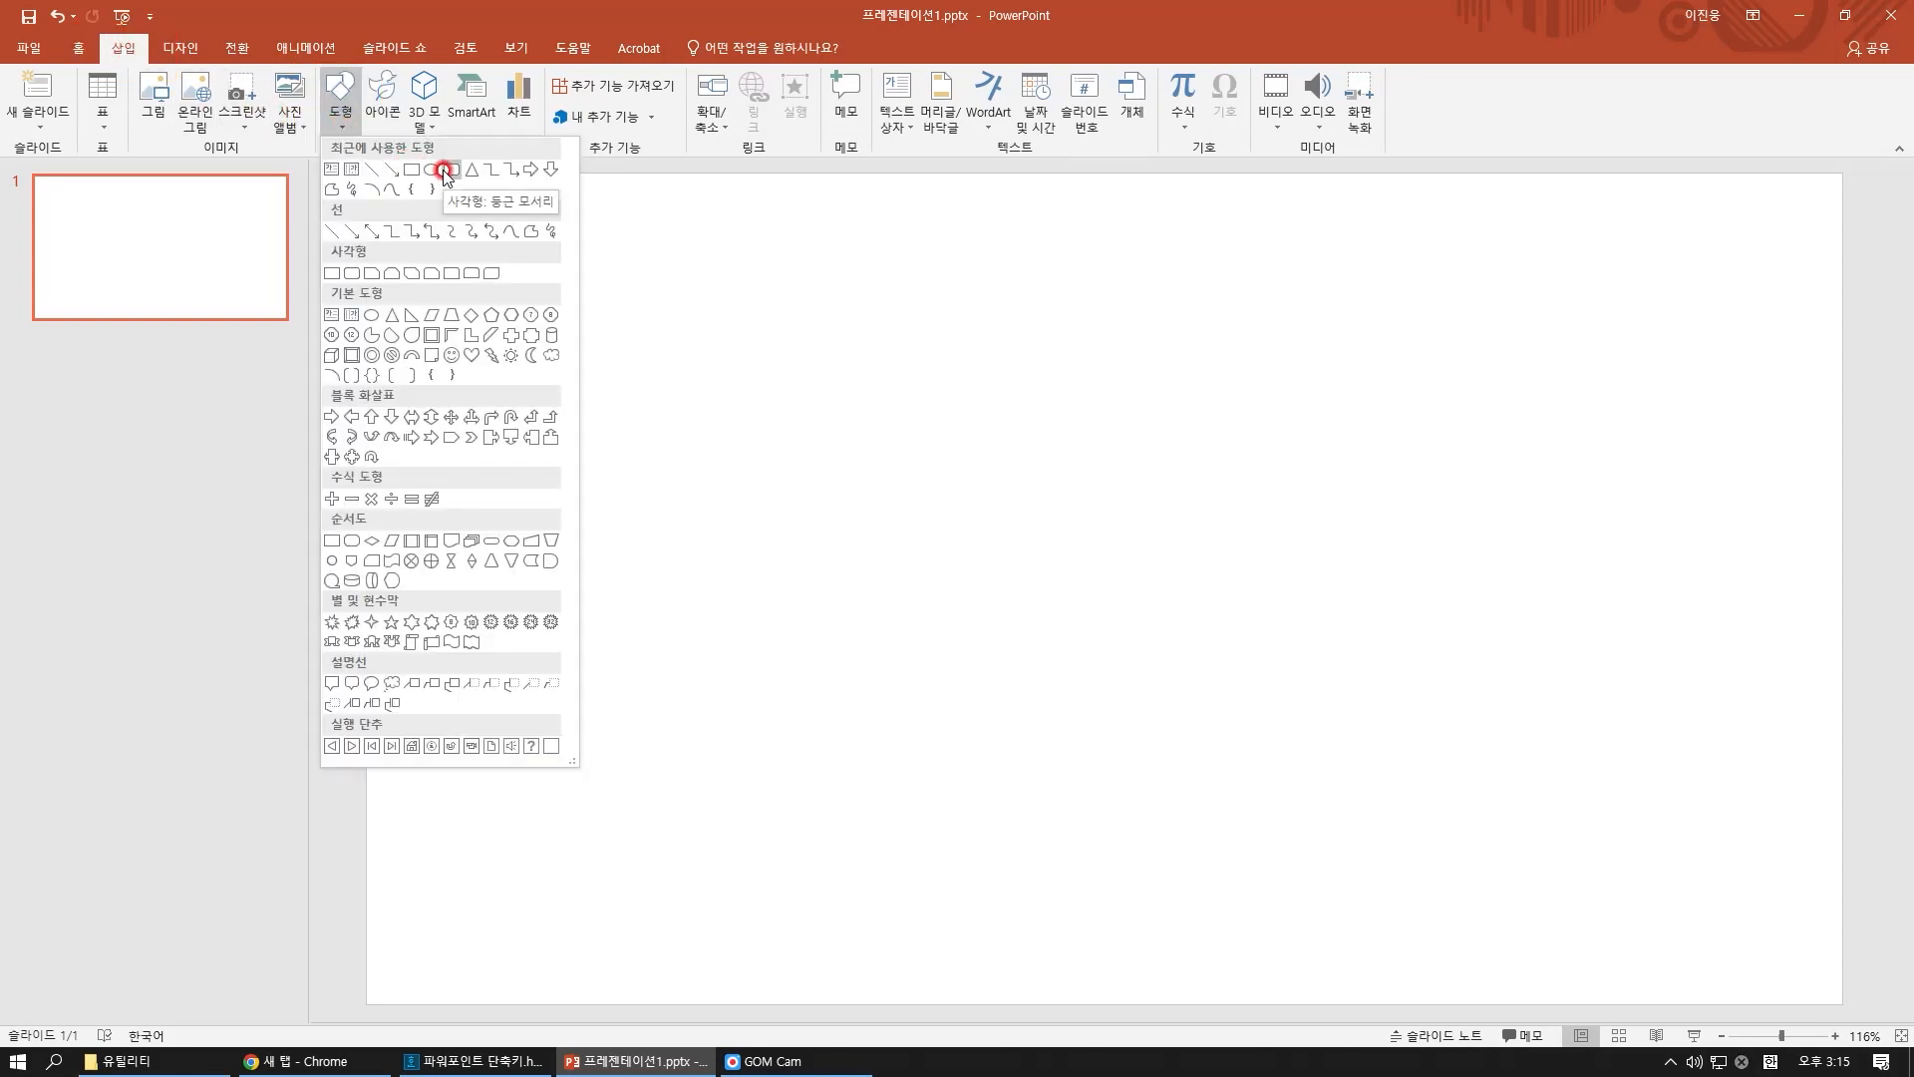
{"action": "left_click", "coordinate": [444, 169]}
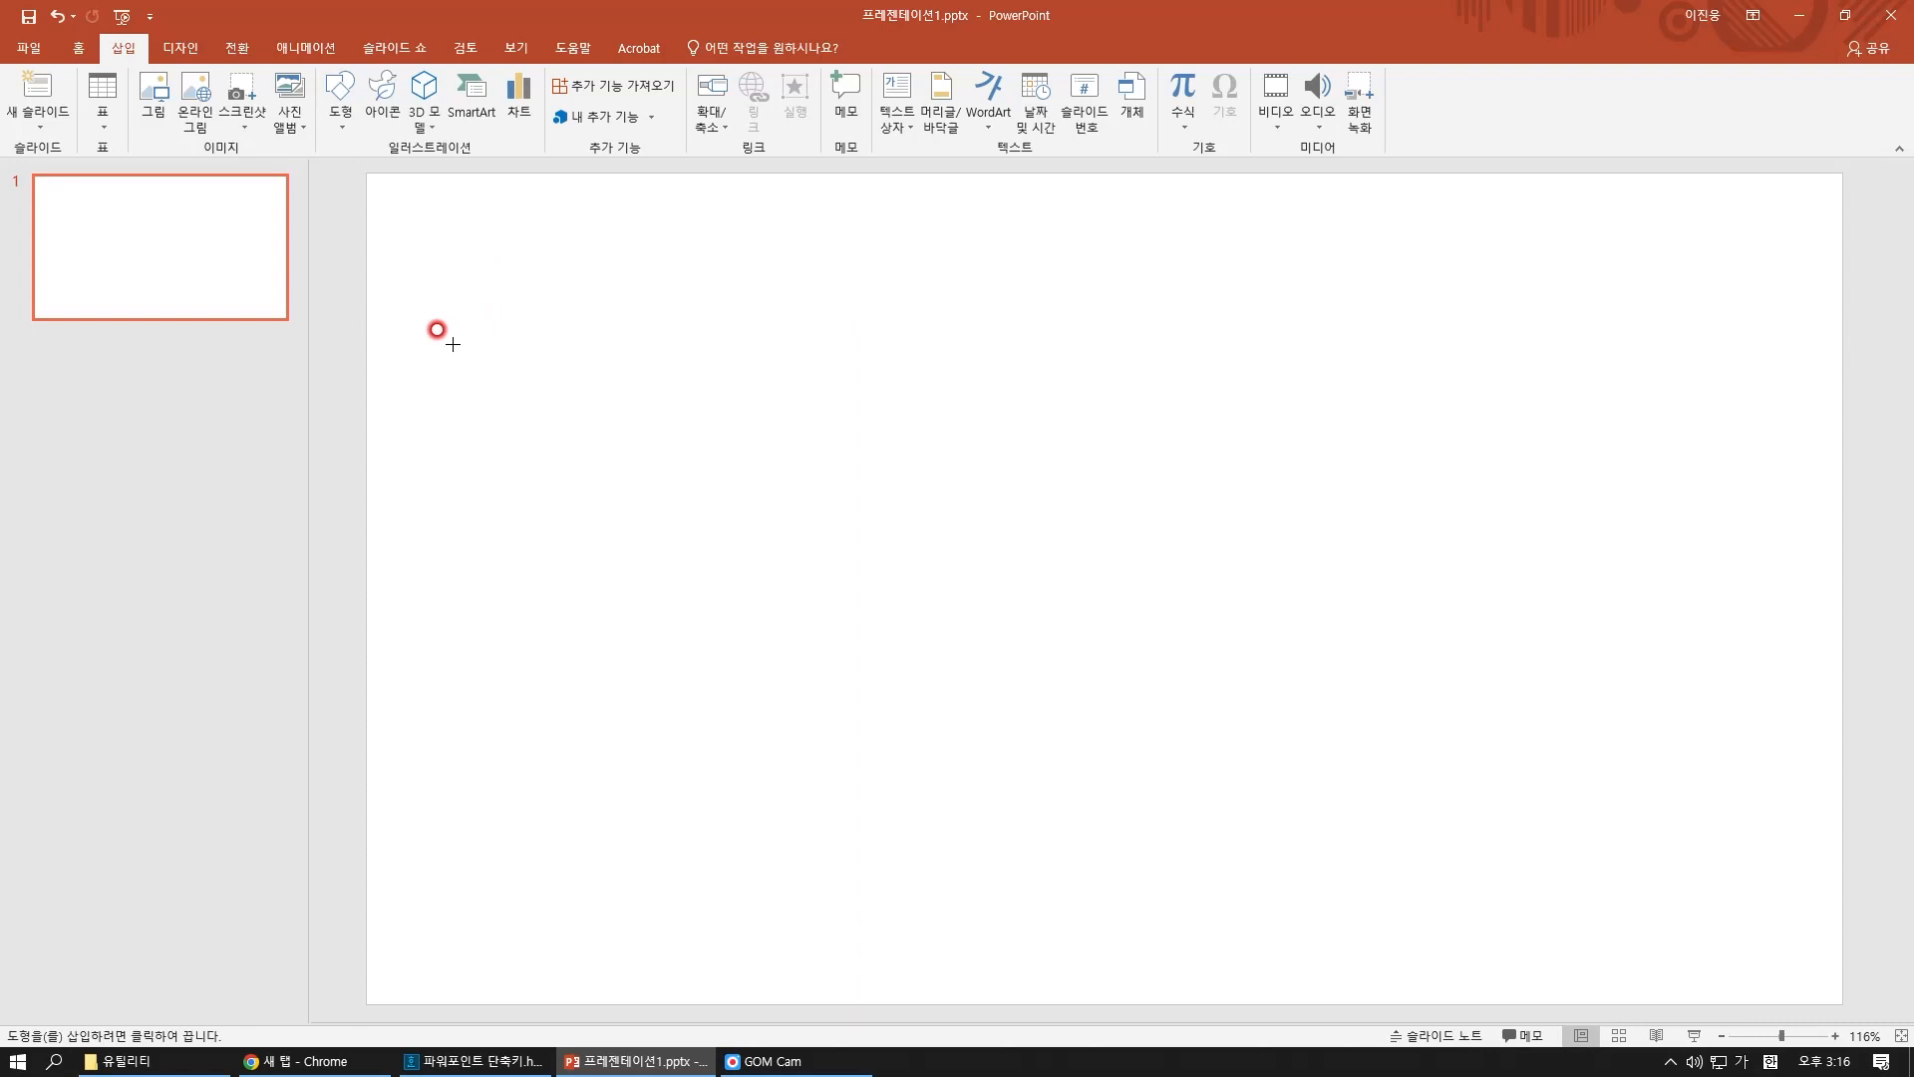
{"action": "left_click_drag", "start_coordinate": [453, 344], "coordinate": [630, 450]}
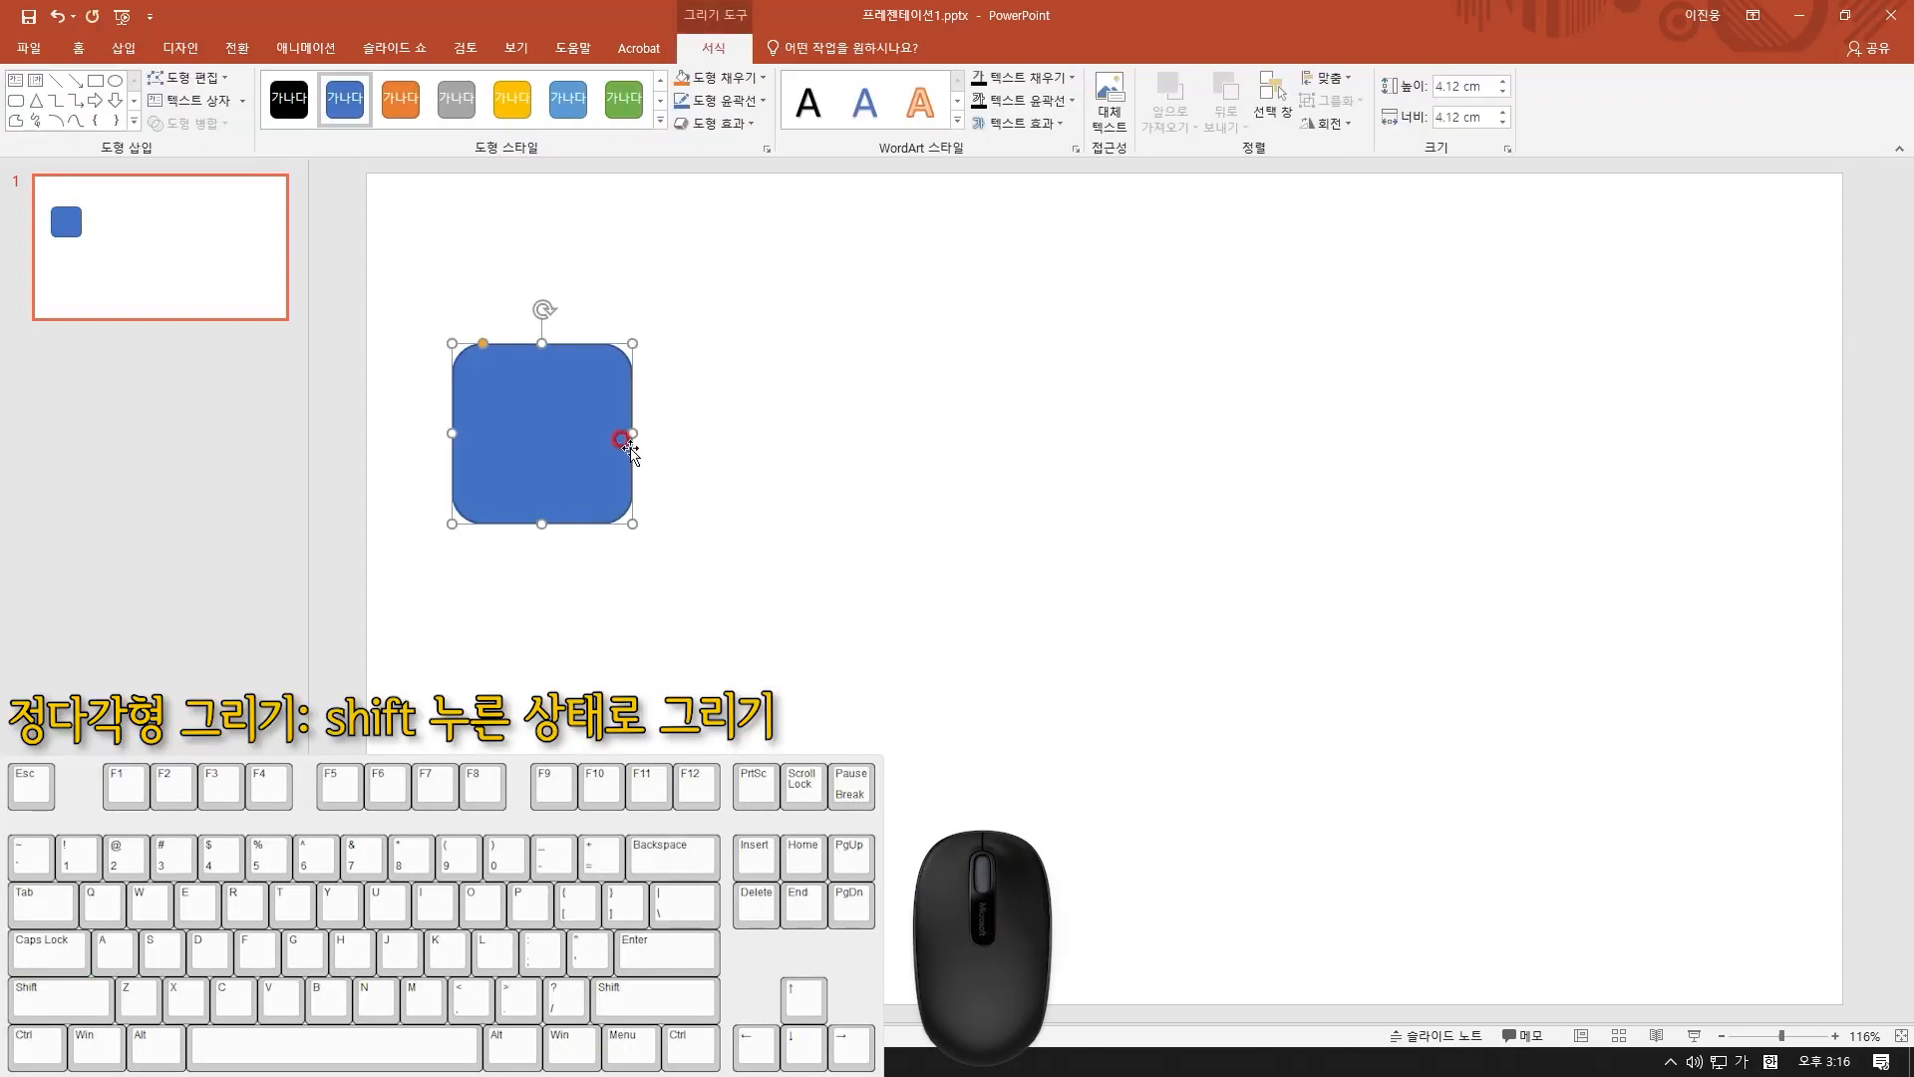
{"action": "mouse_move", "coordinate": [626, 515]}
{"action": "left_mouse_down"}
{"action": "mouse_move", "coordinate": [542, 440]}
{"action": "mouse_move", "coordinate": [643, 516]}
{"action": "left_mouse_up"}
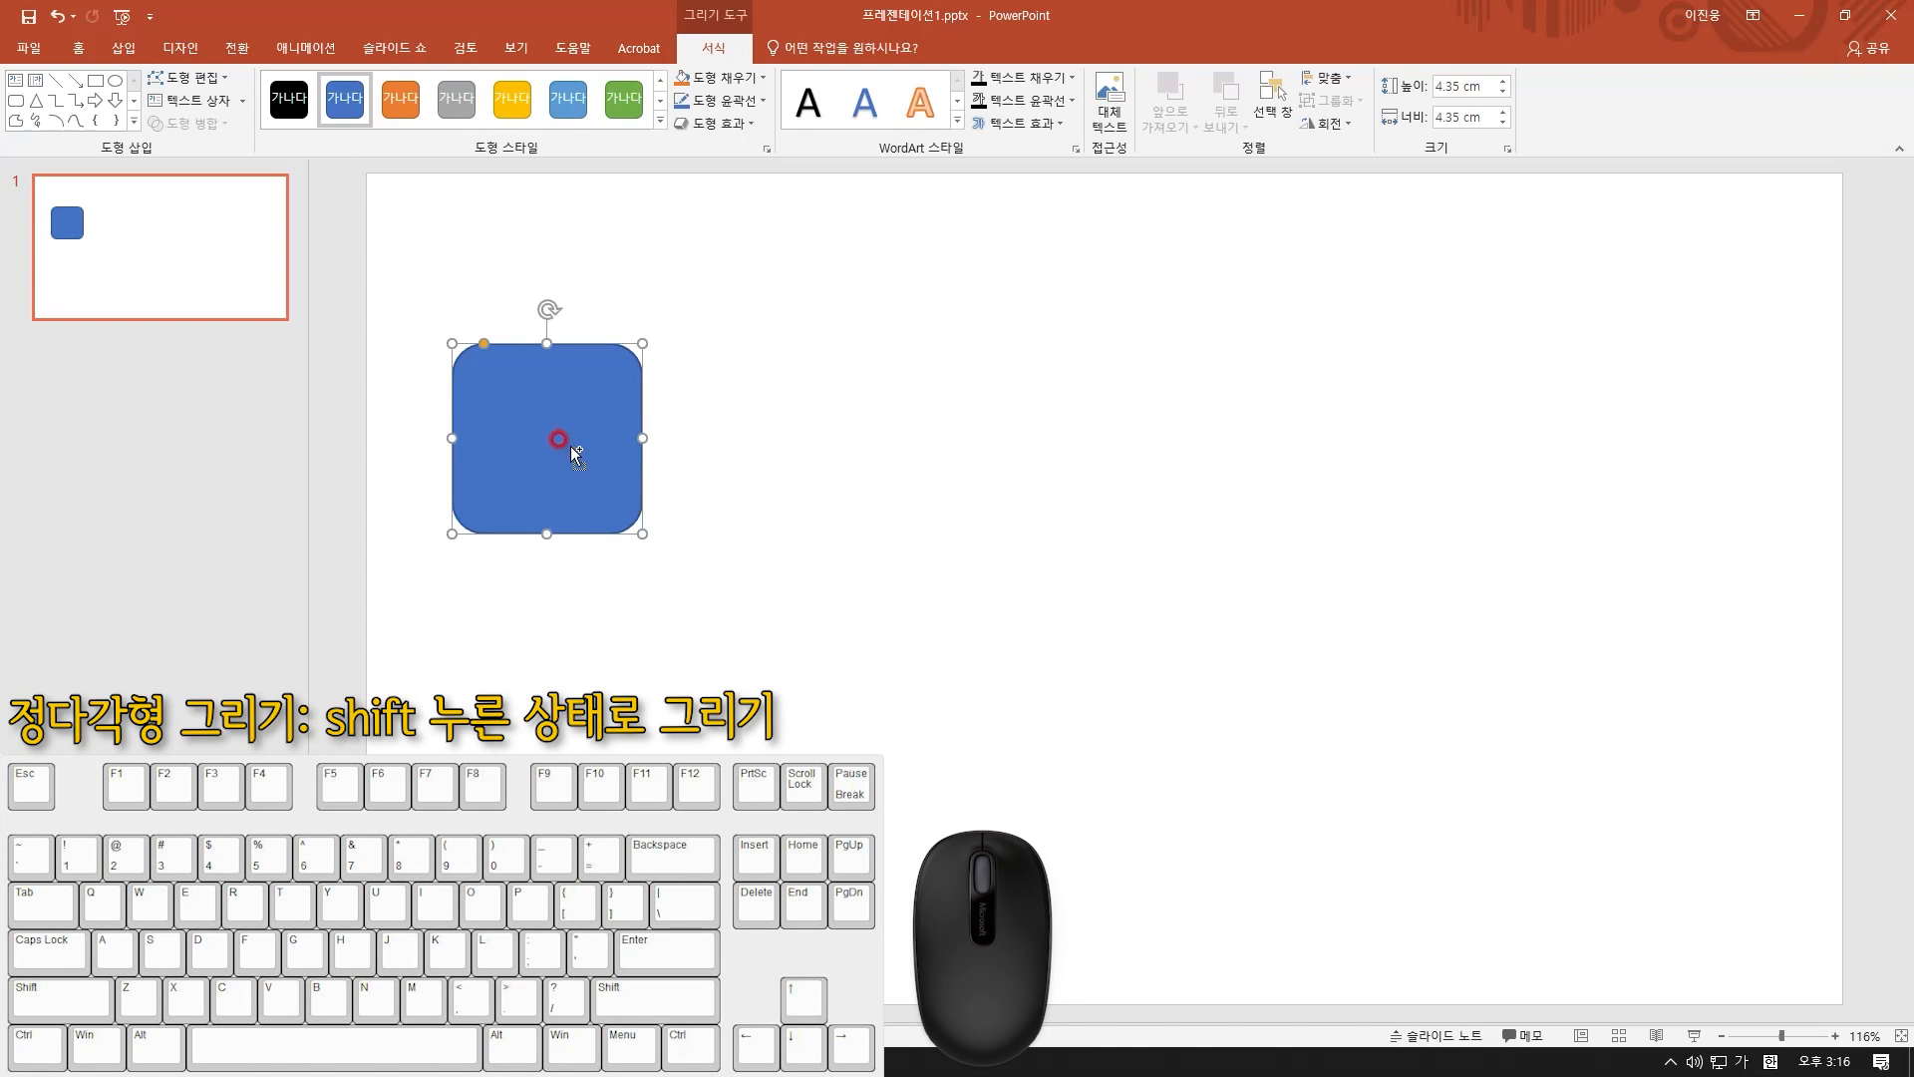
Copy the rounded square and place pasted copies beside it to form a row of five
{"action": "key", "text": "ctrl+c"}
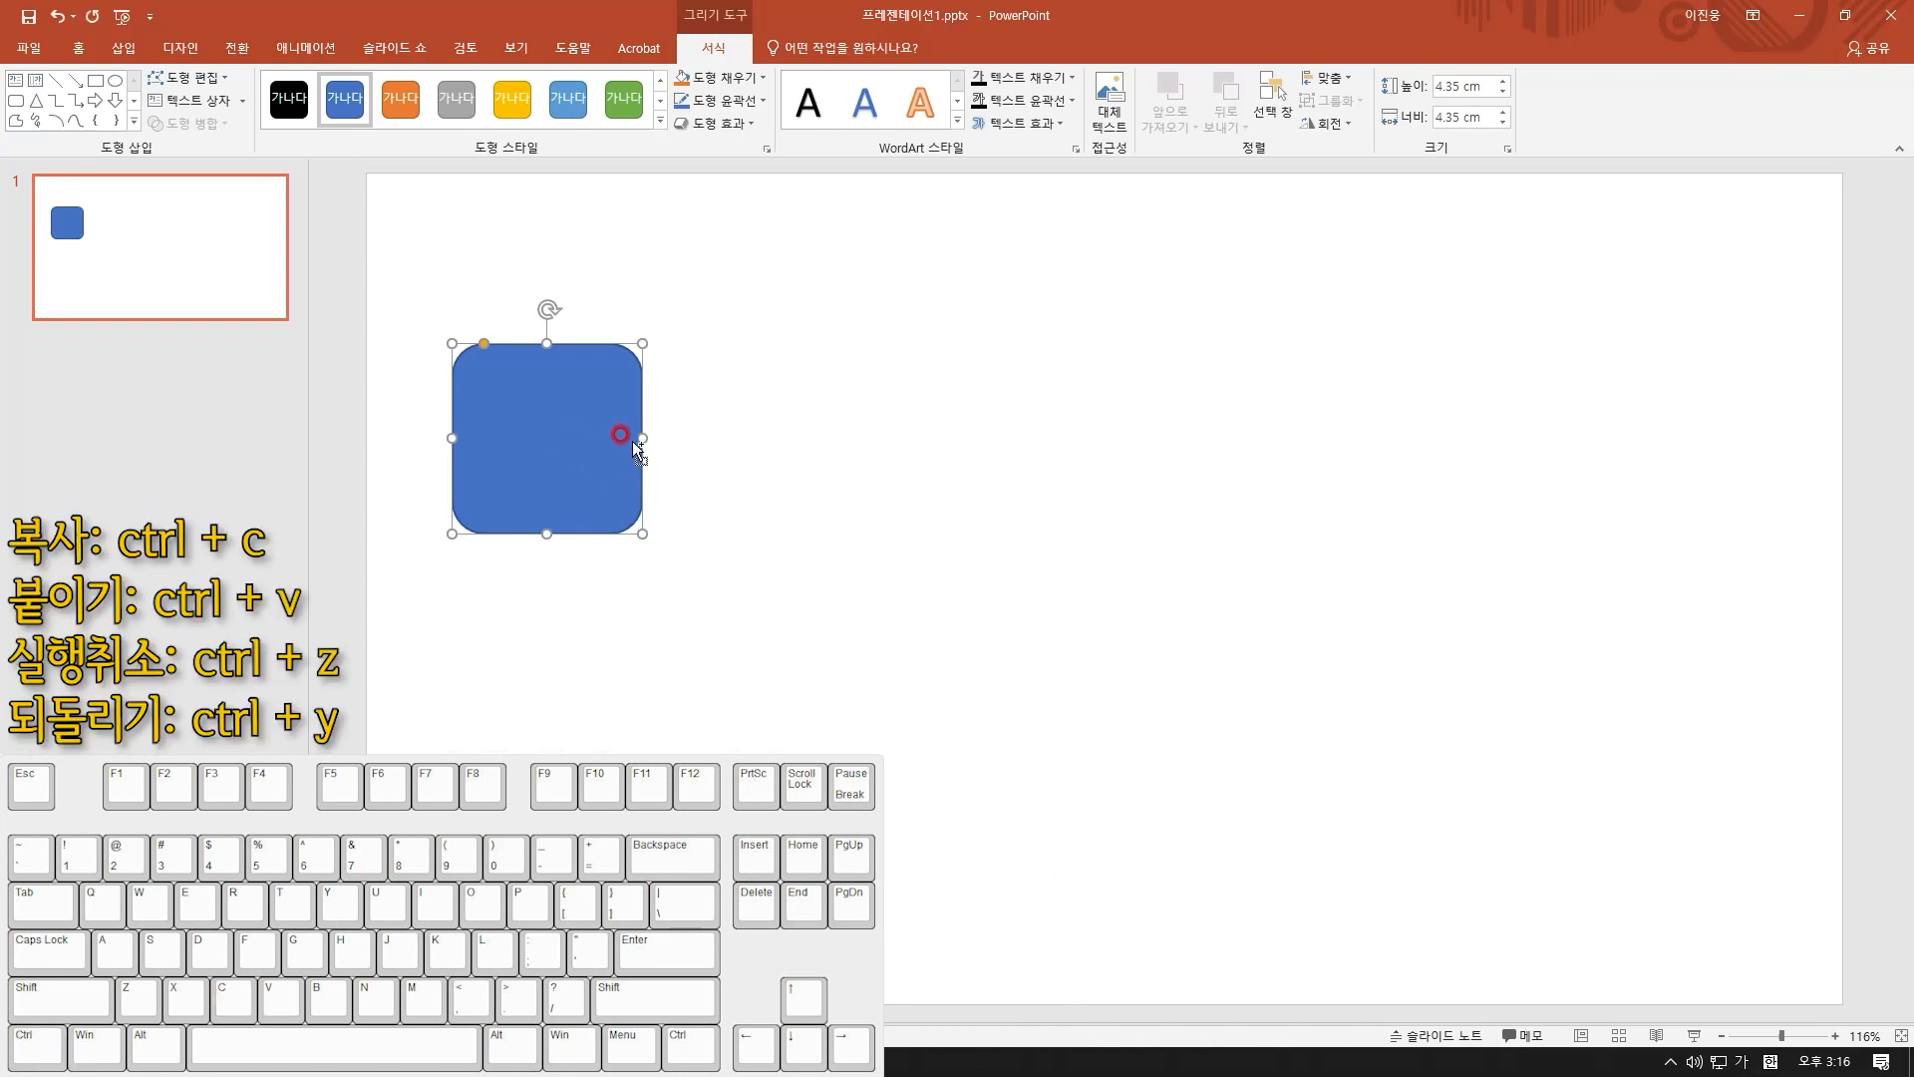
{"action": "key", "text": "ctrl+v"}
{"action": "left_click_drag", "start_coordinate": [626, 448], "coordinate": [802, 418]}
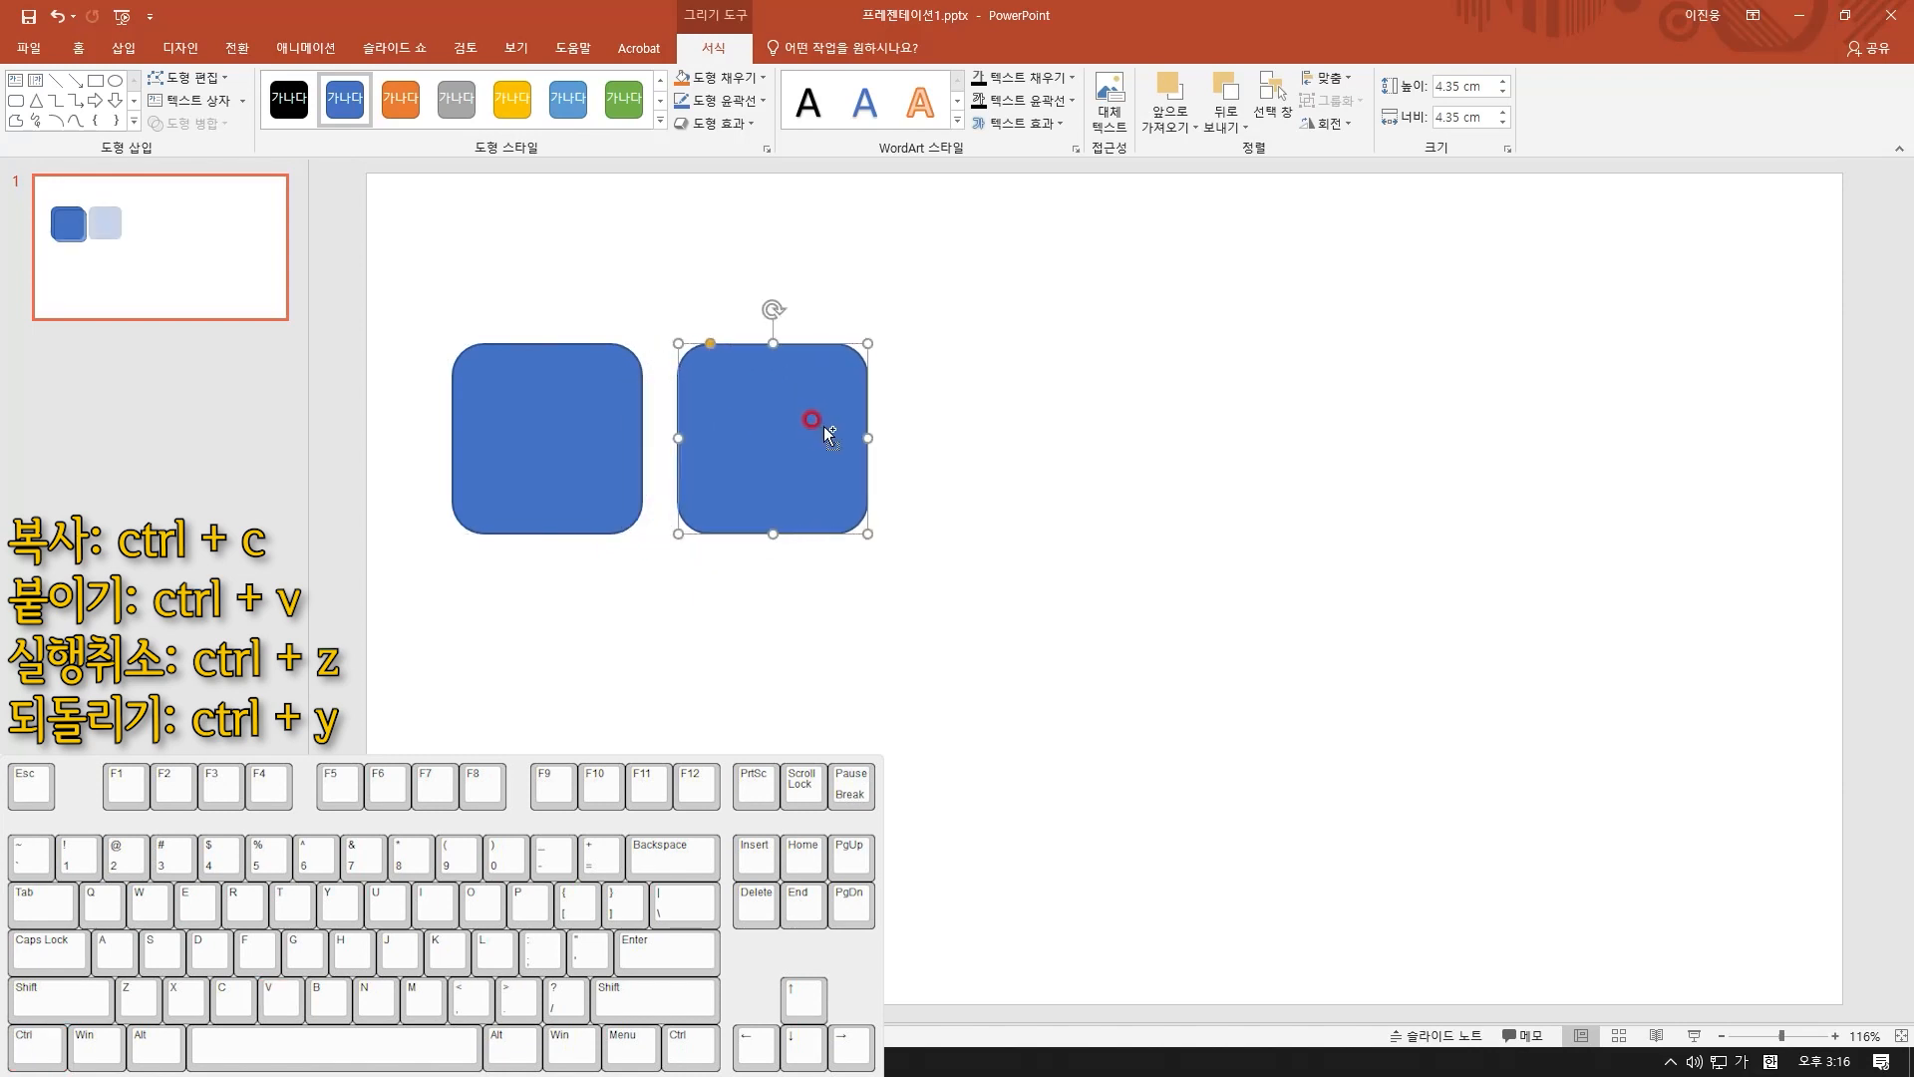
{"action": "key", "text": "ctrl+v"}
{"action": "left_click_drag", "start_coordinate": [588, 431], "coordinate": [1025, 423]}
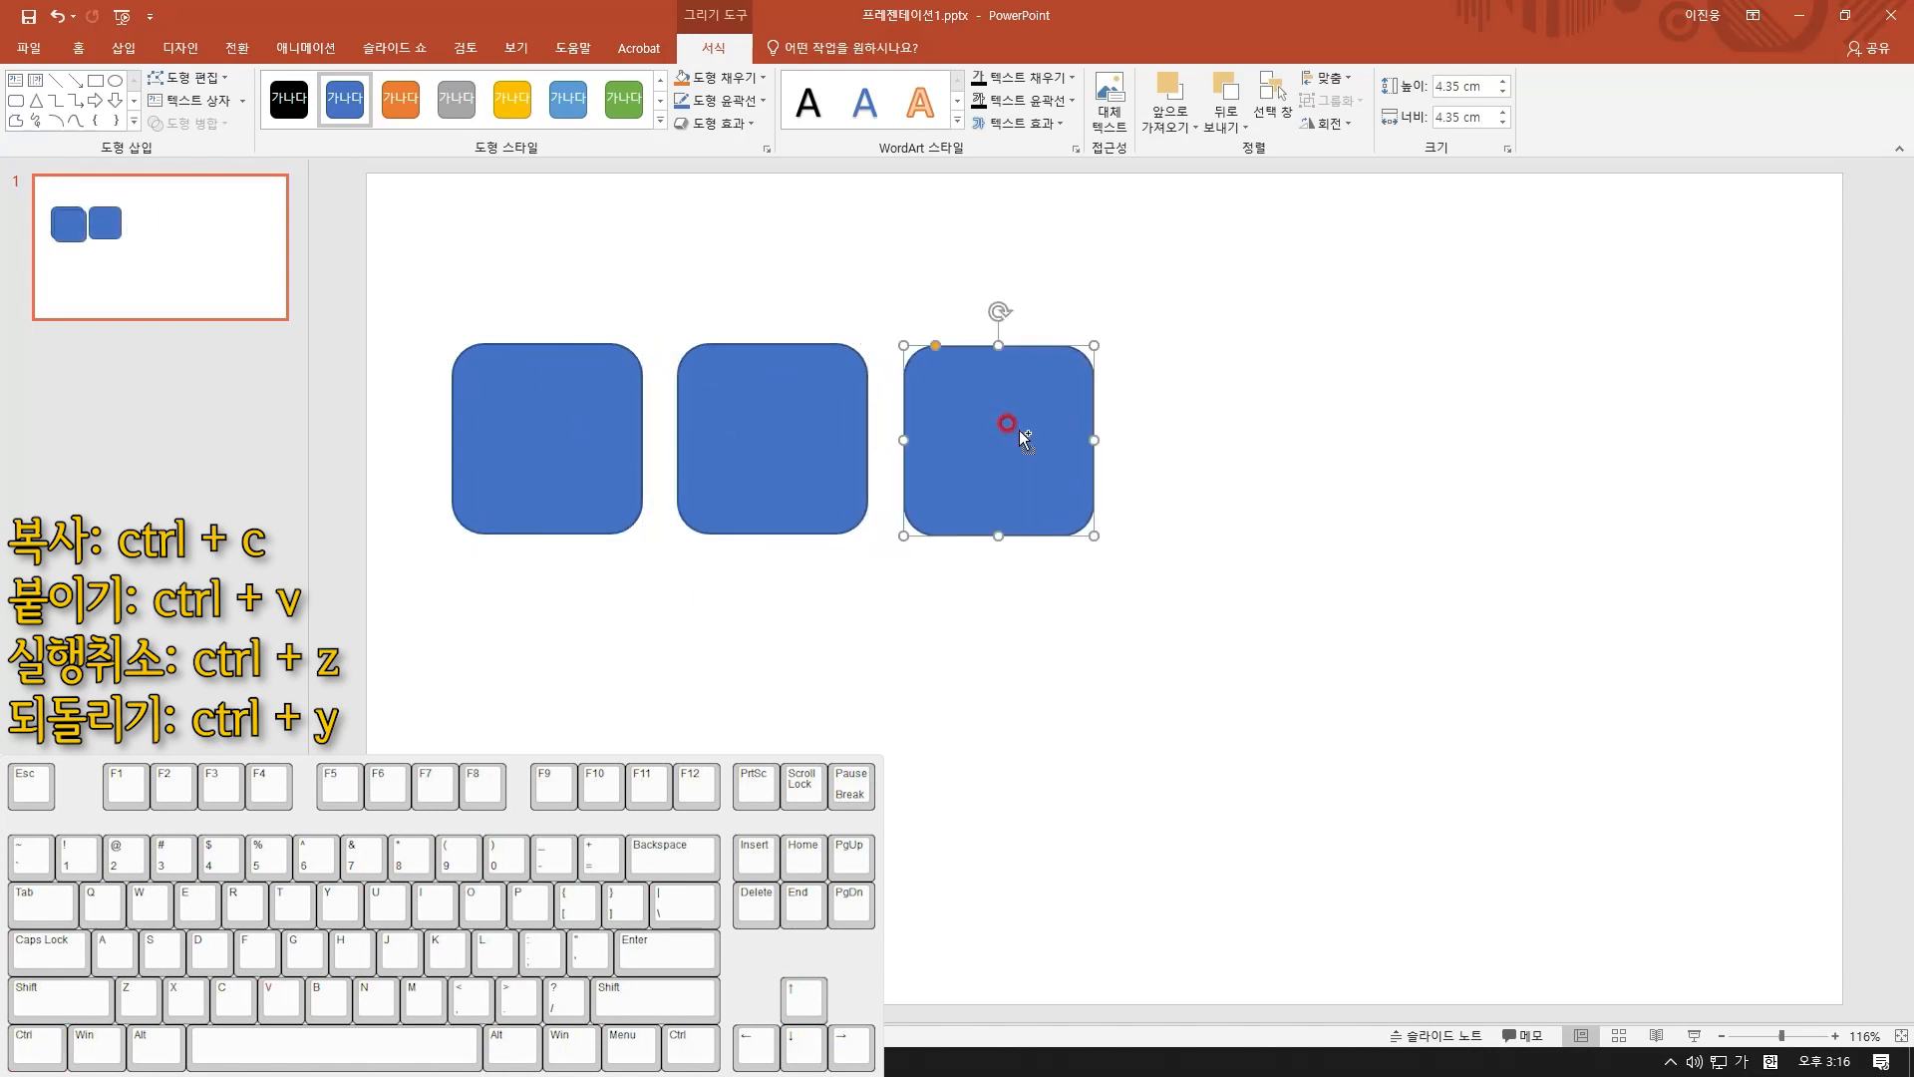
{"action": "key", "text": "ctrl+v"}
{"action": "left_click_drag", "start_coordinate": [602, 432], "coordinate": [1462, 419]}
{"action": "key", "text": "ctrl+v"}
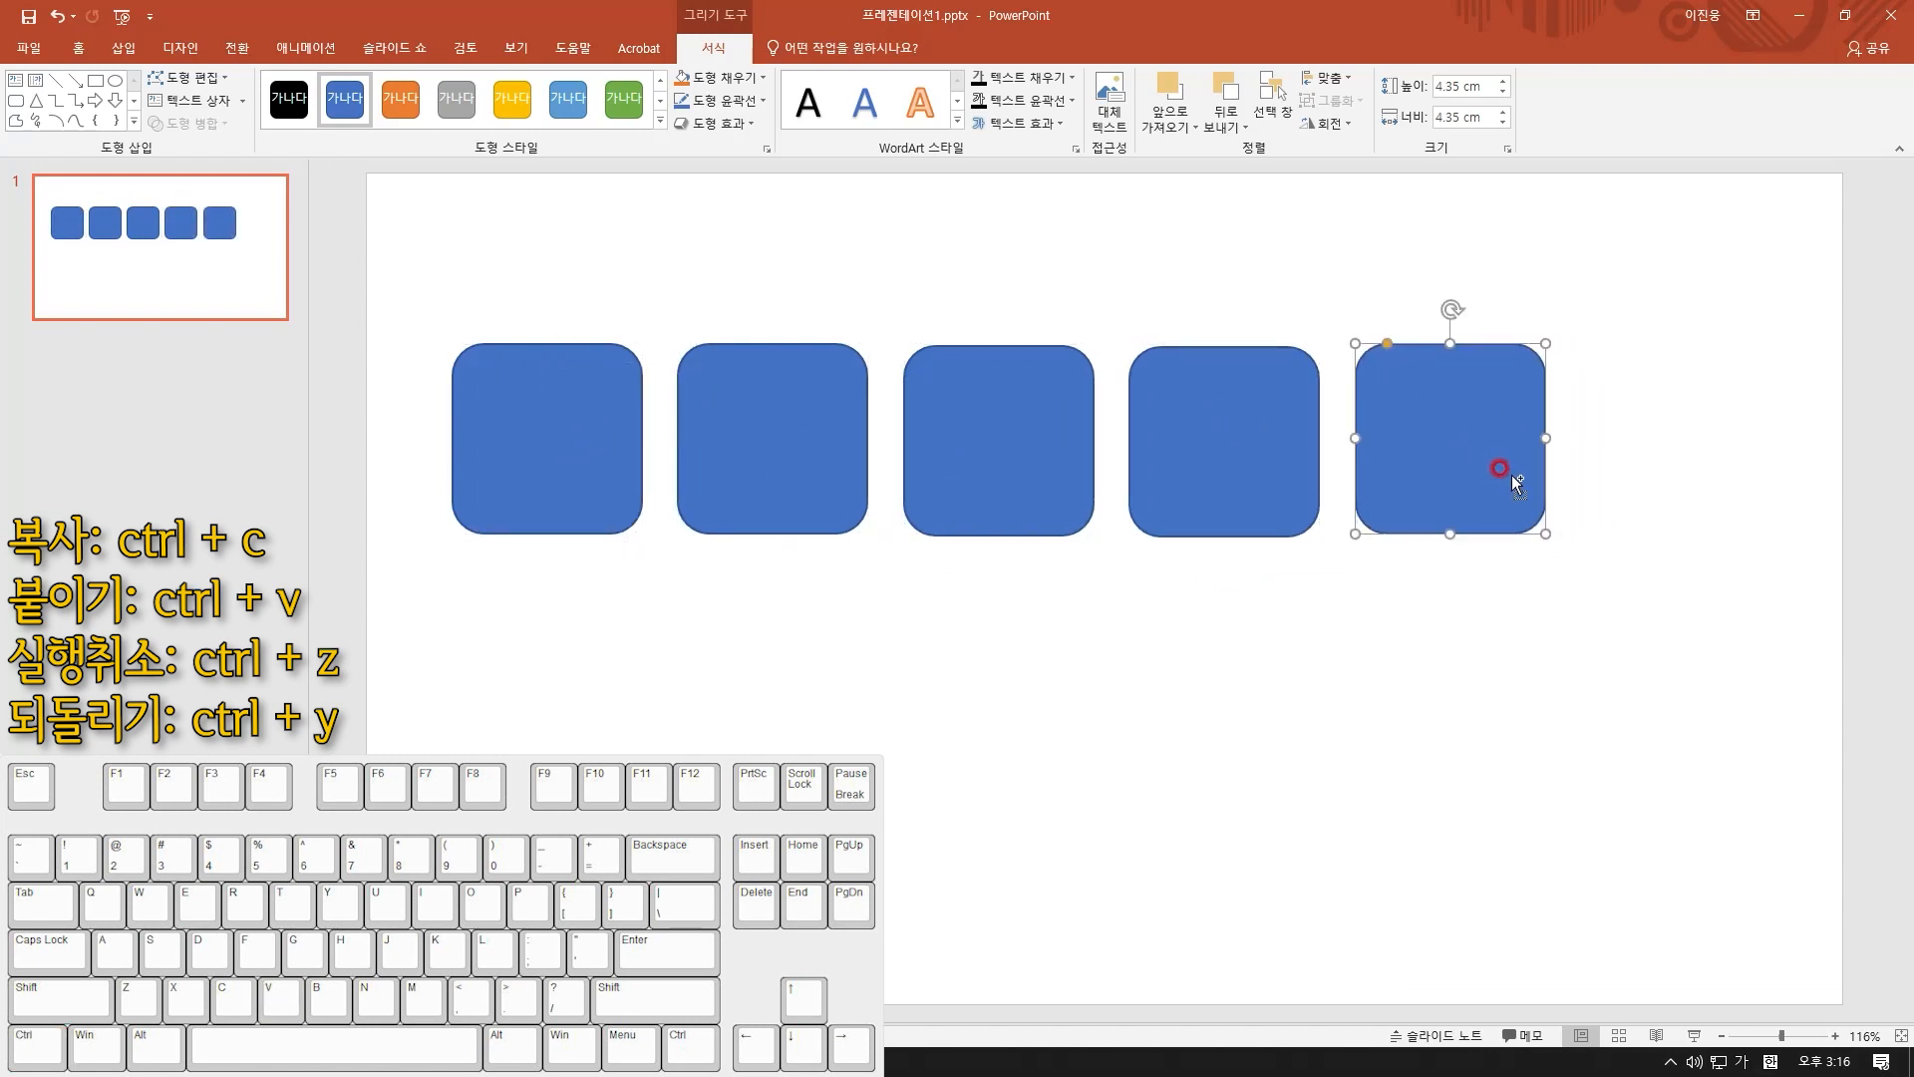
Undo all the pasted copies and their moves, back to the single original square
{"action": "key", "text": "ctrl+z"}
{"action": "key", "text": "ctrl+z"}
{"action": "key", "text": "ctrl+z"}
{"action": "key", "text": "ctrl+z"}
{"action": "key", "text": "ctrl+z"}
{"action": "key", "text": "ctrl+z"}
{"action": "key", "text": "ctrl+z"}
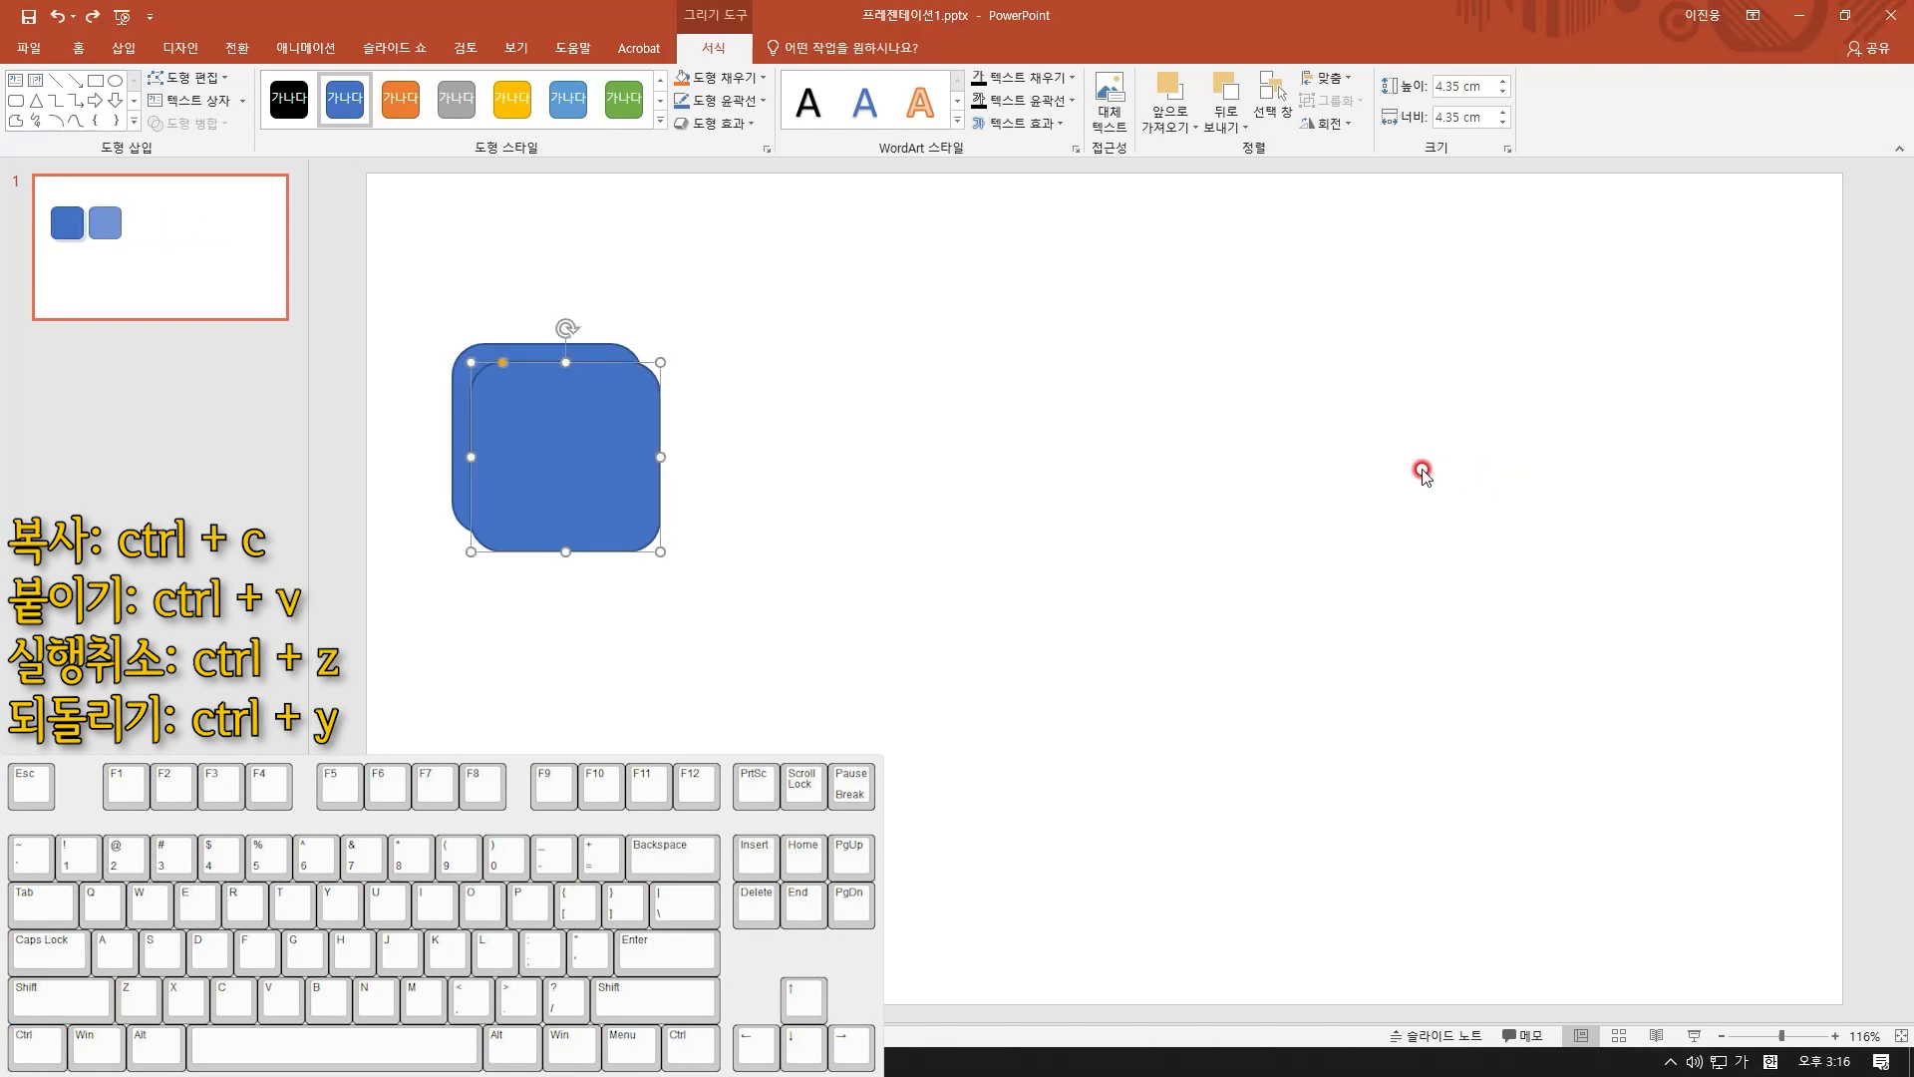
{"action": "key", "text": "ctrl+z"}
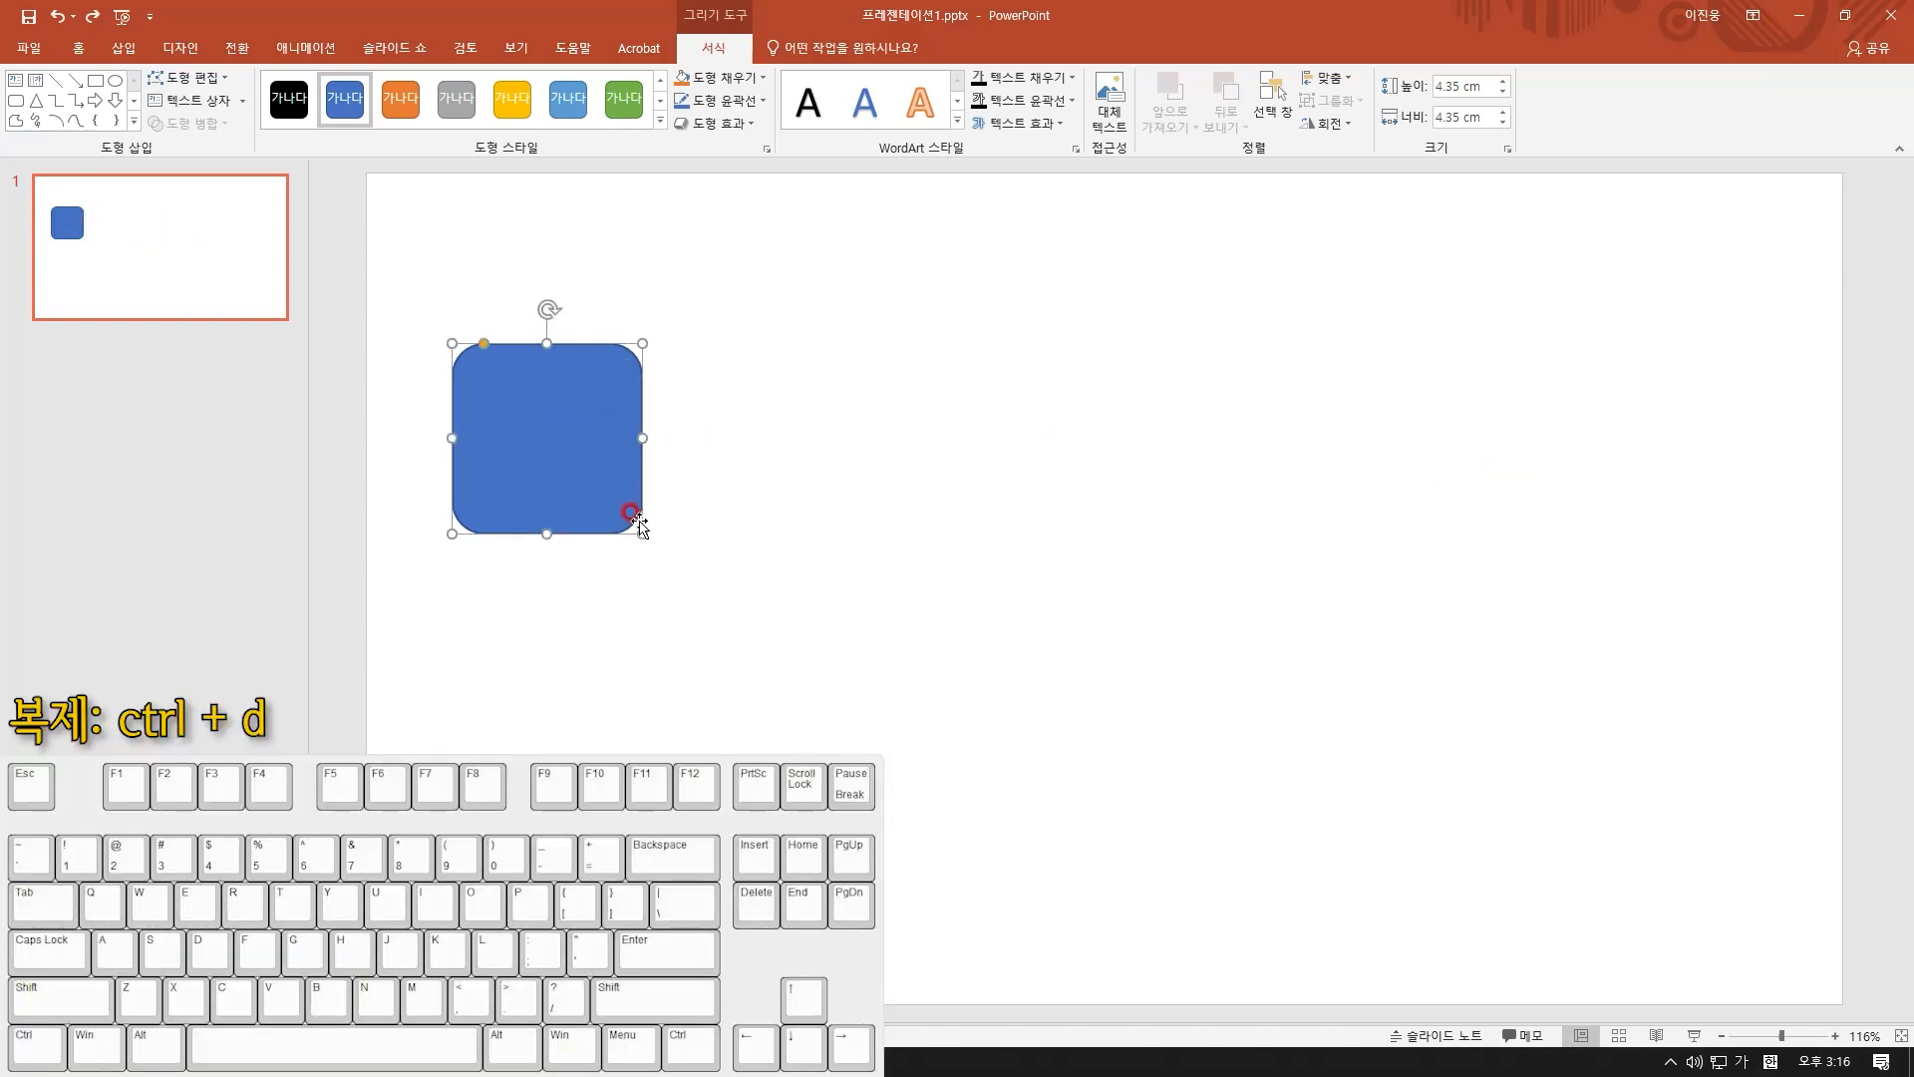
Duplicate the rounded square, place the copy just beside it, and repeat the duplication for an evenly spaced row of five
{"action": "key", "text": "ctrl+d"}
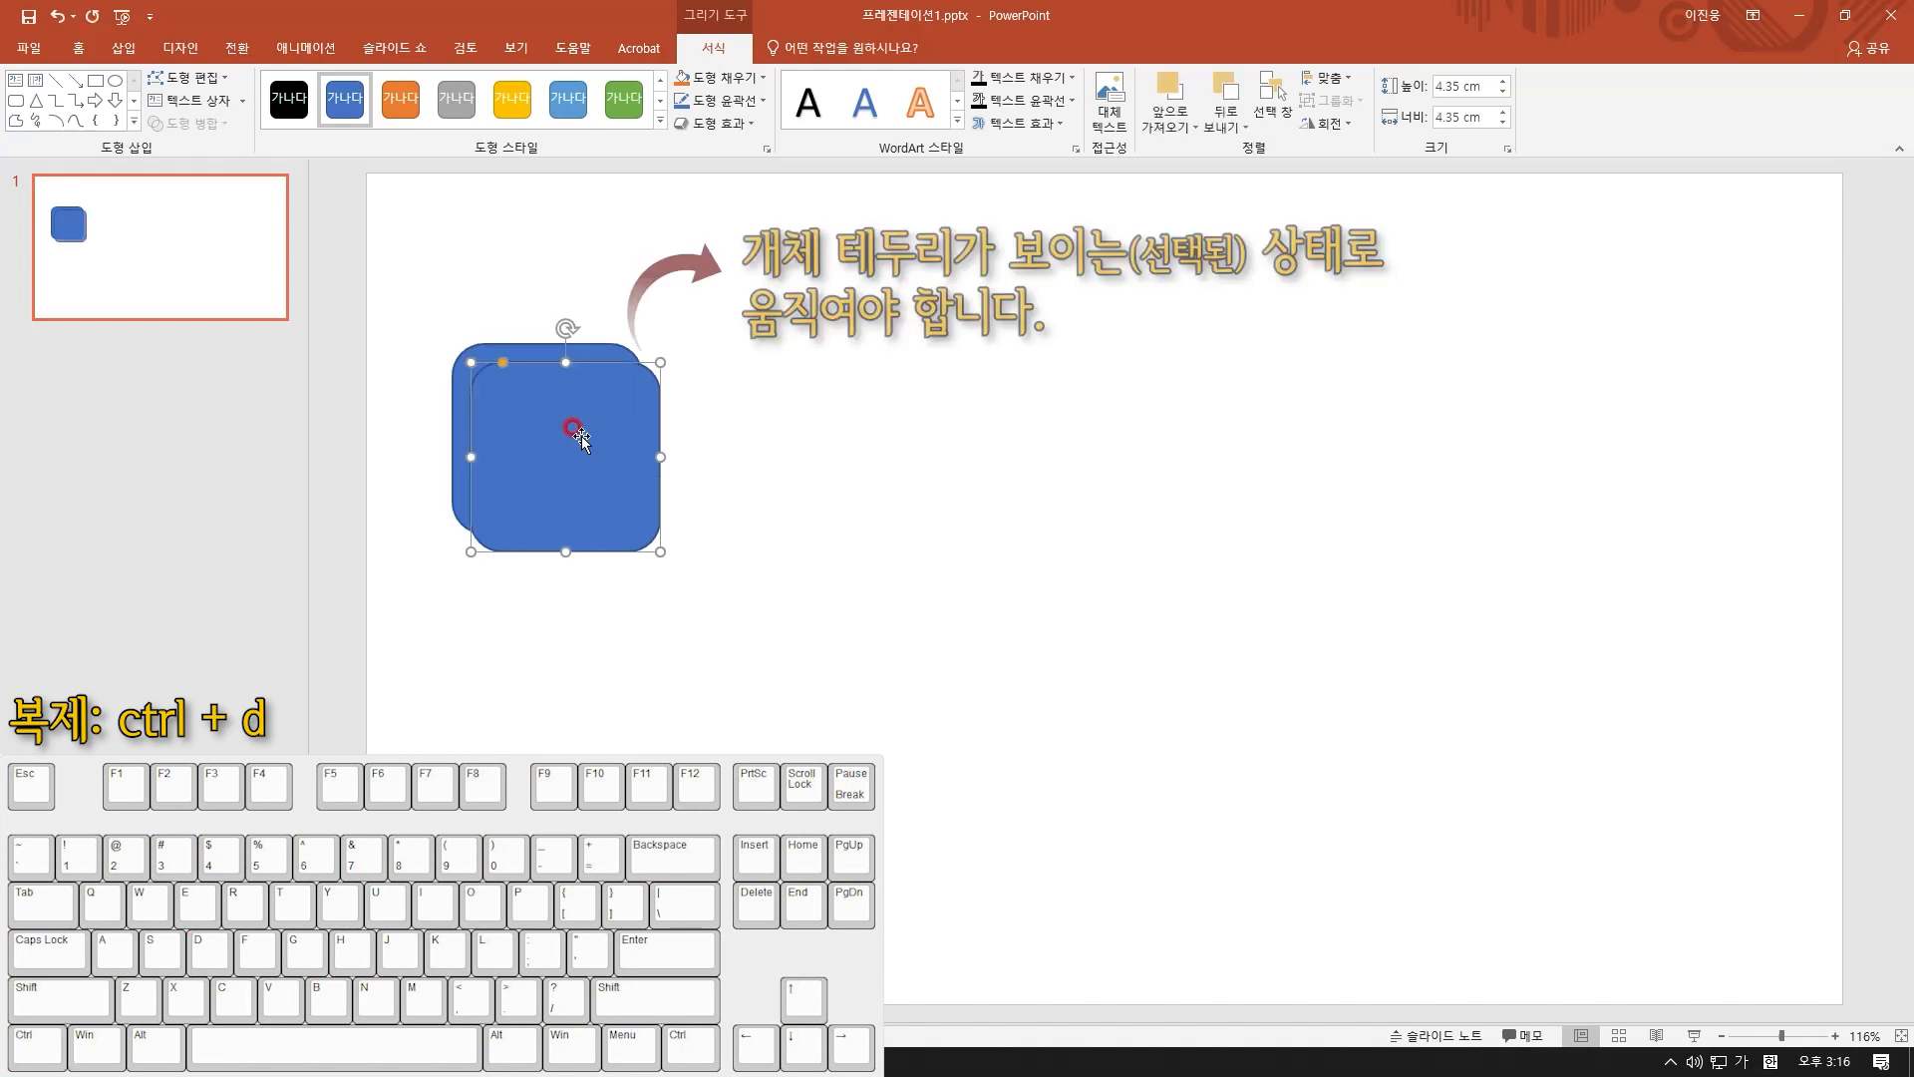
{"action": "left_click_drag", "start_coordinate": [580, 435], "coordinate": [796, 413]}
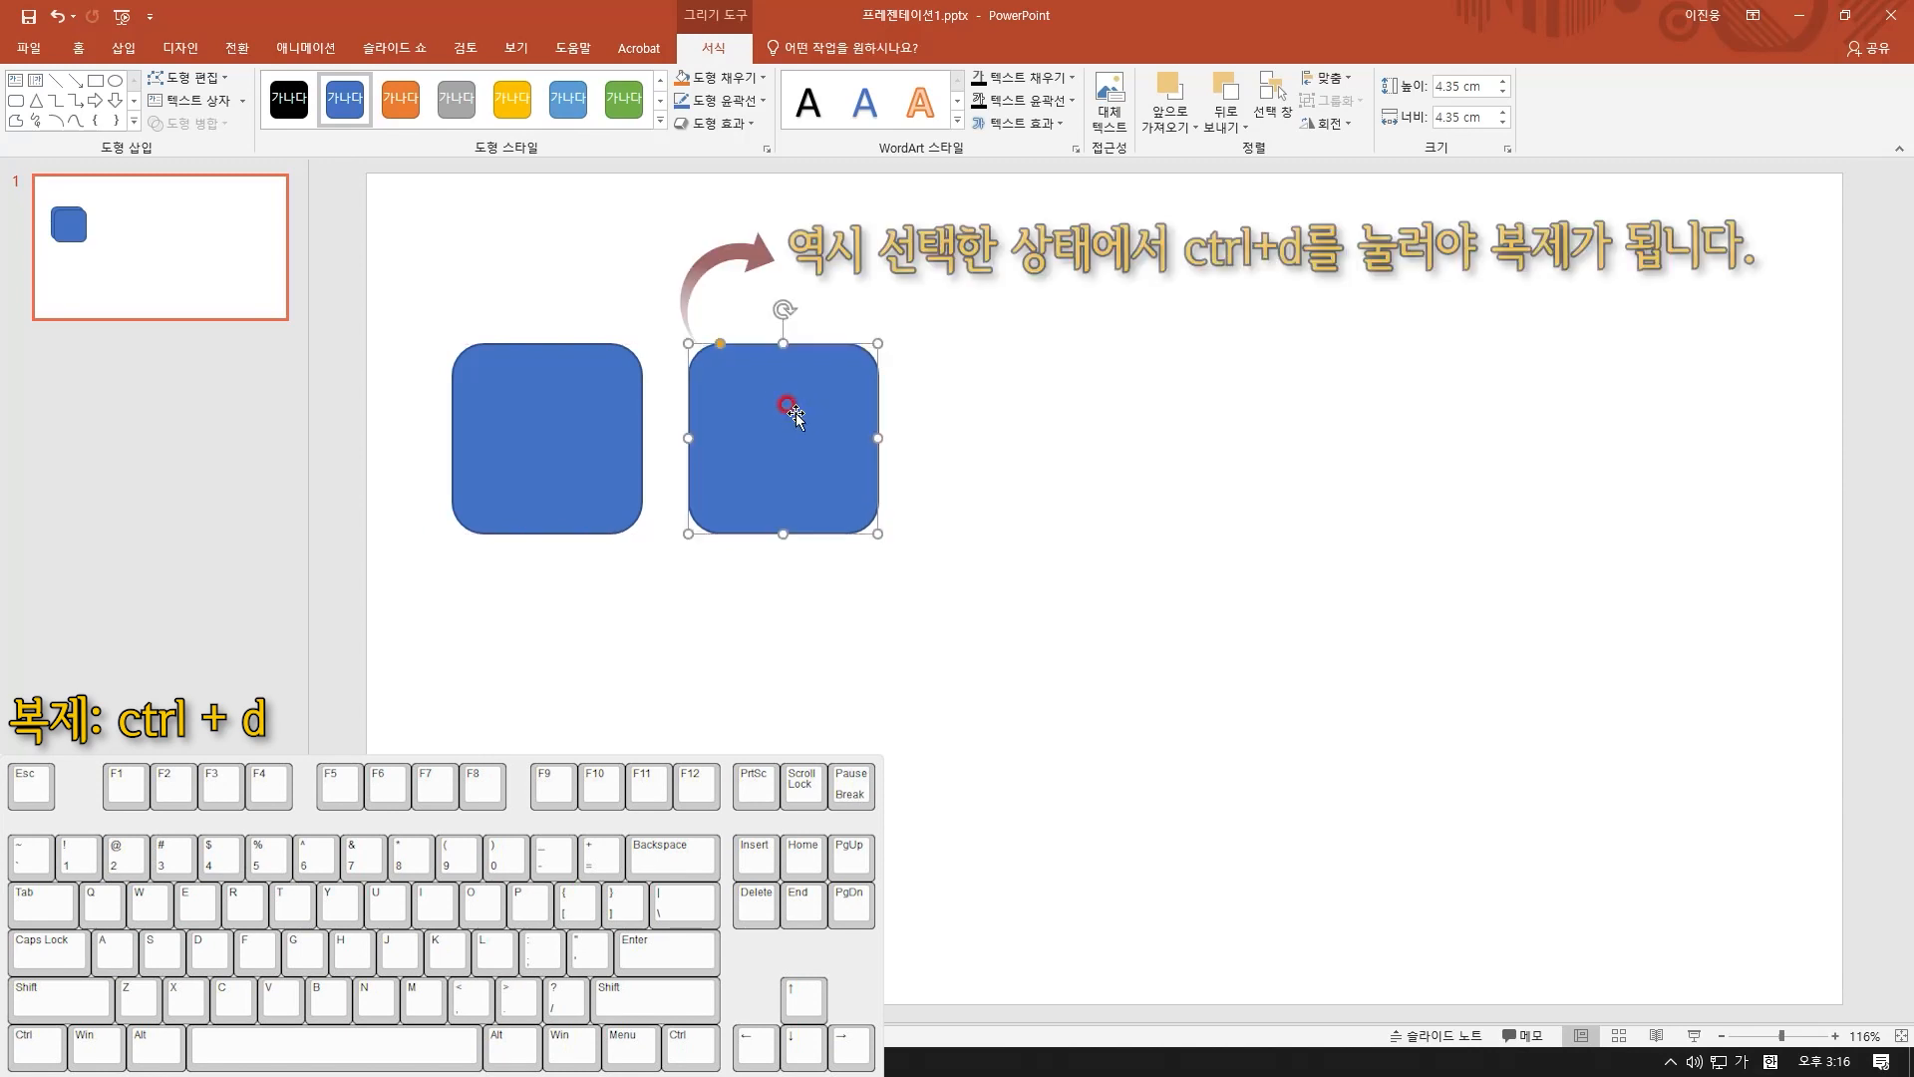
{"action": "key", "text": "ctrl+d"}
{"action": "key", "text": "ctrl+d"}
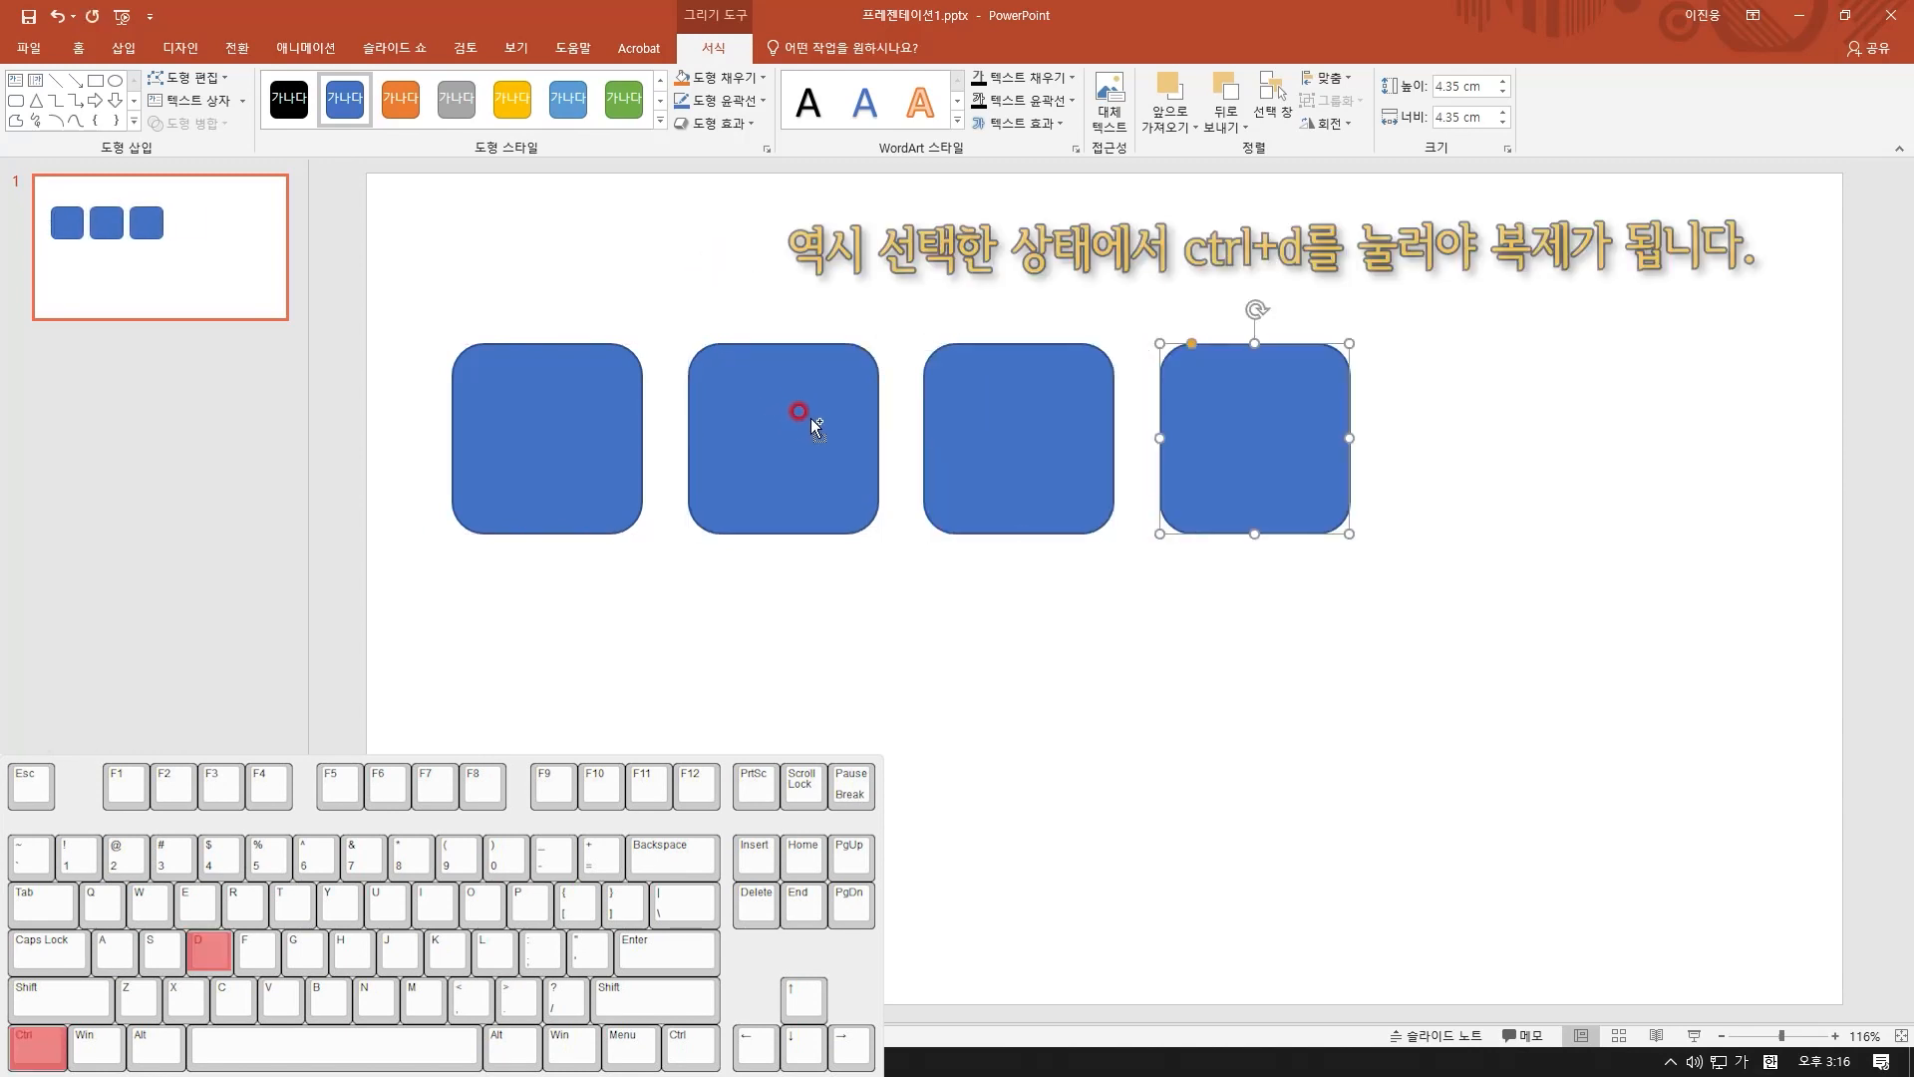
{"action": "key", "text": "ctrl+d"}
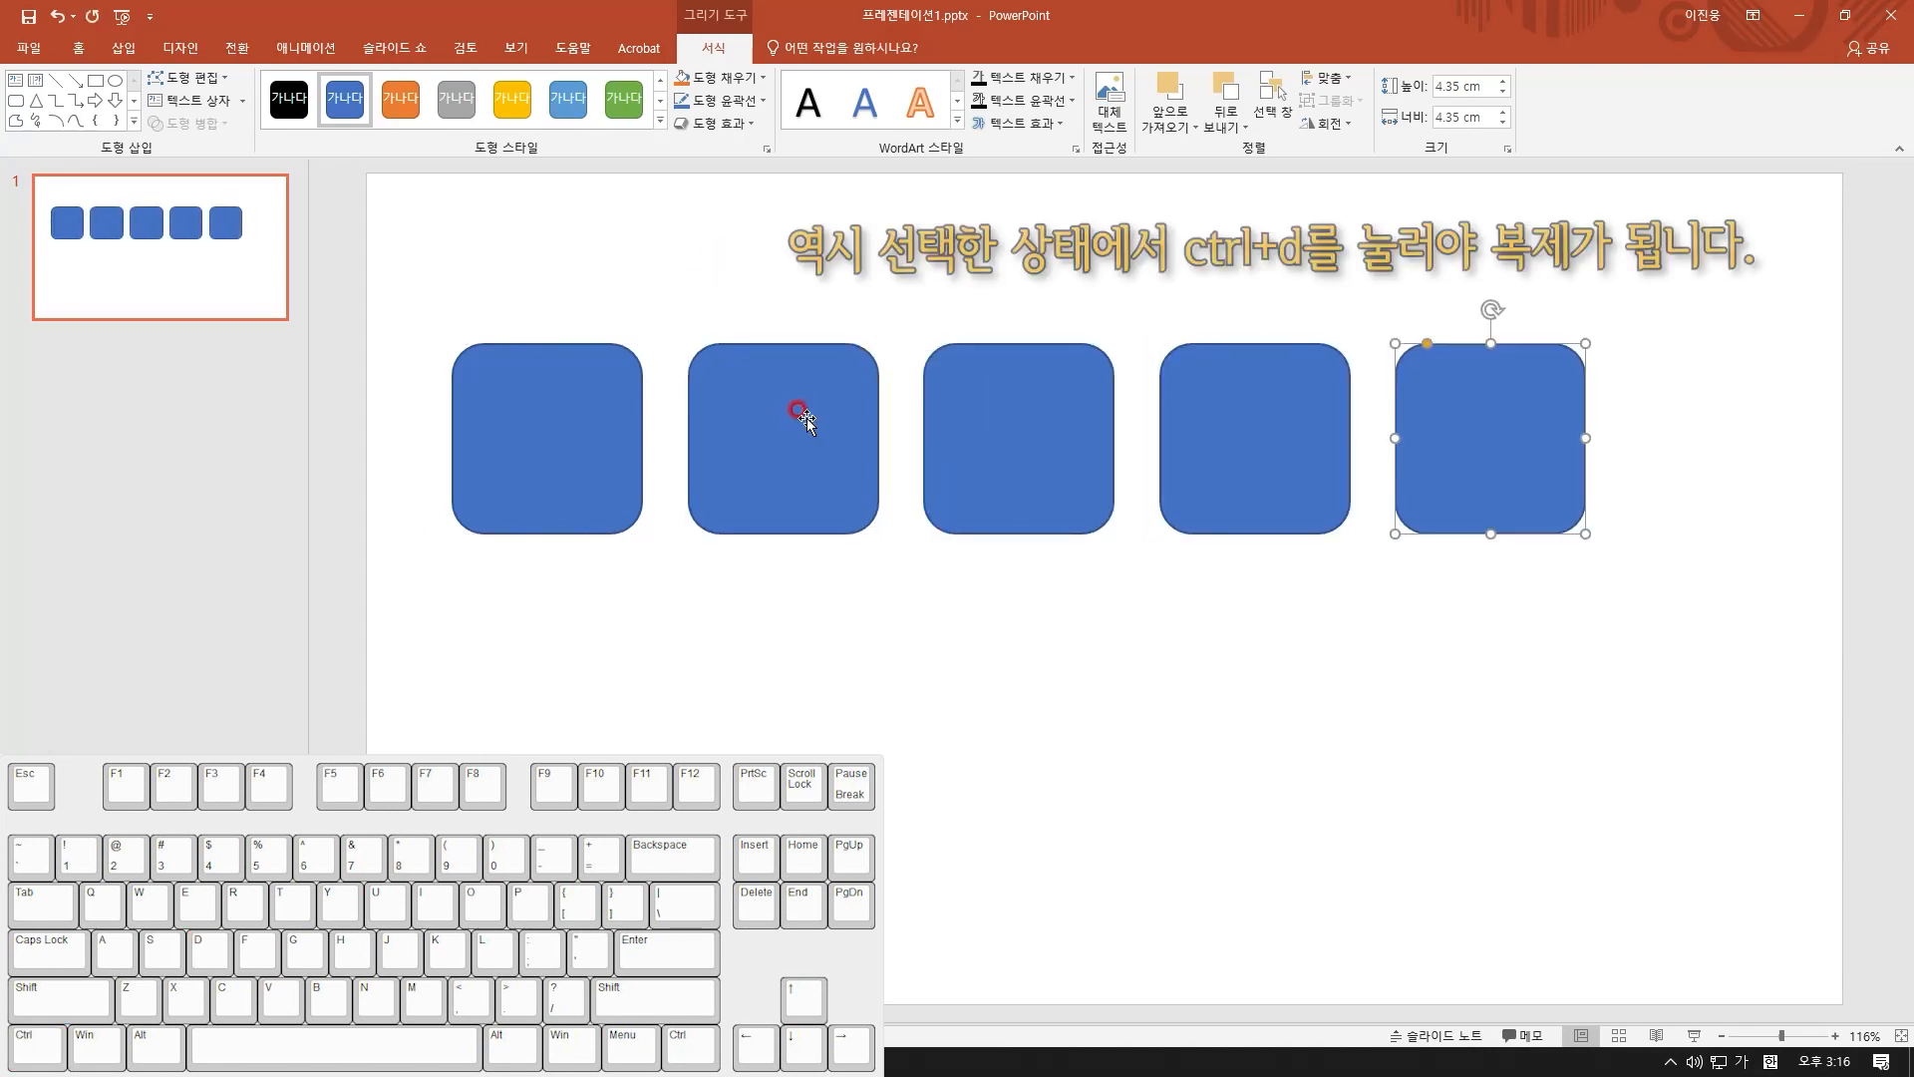
Group the five rounded squares into one object, keeping the group in its original position
{"action": "left_click", "coordinate": [941, 698]}
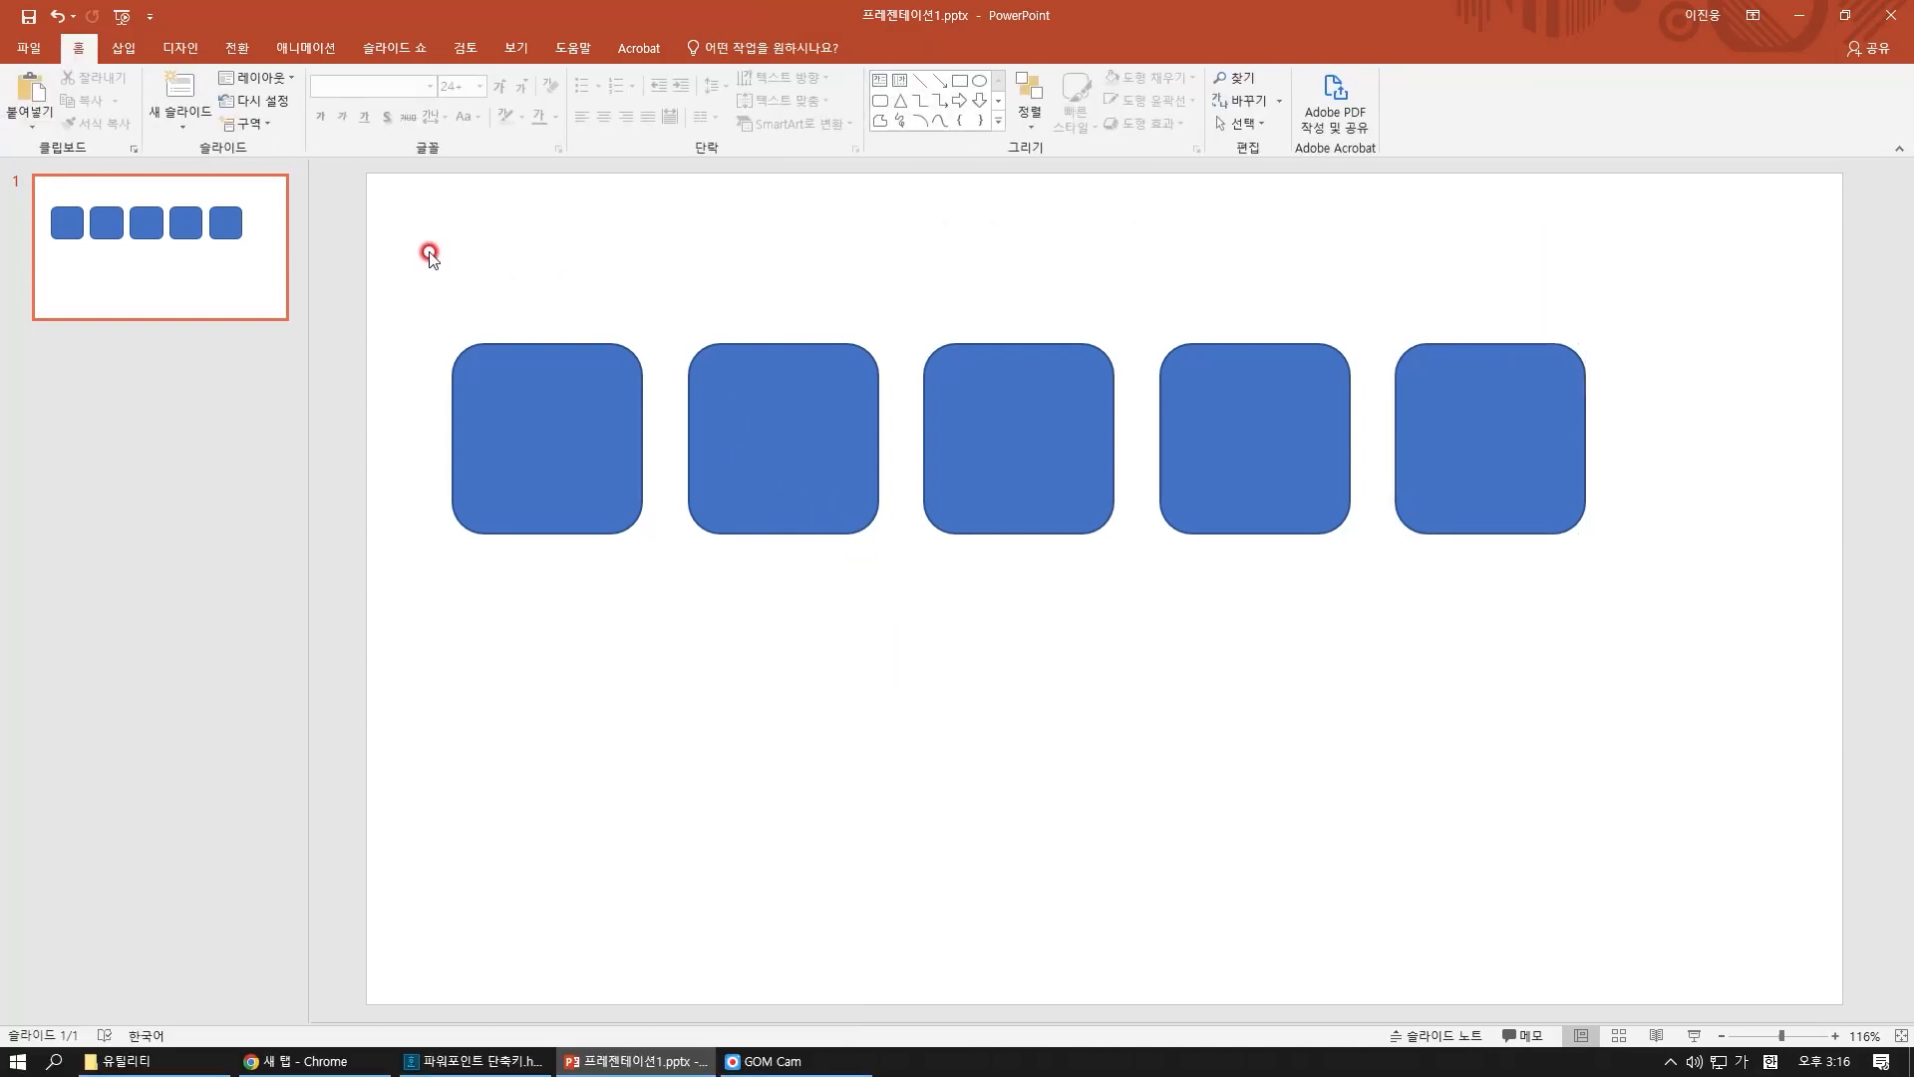
{"action": "left_click_drag", "start_coordinate": [482, 326], "coordinate": [1709, 684]}
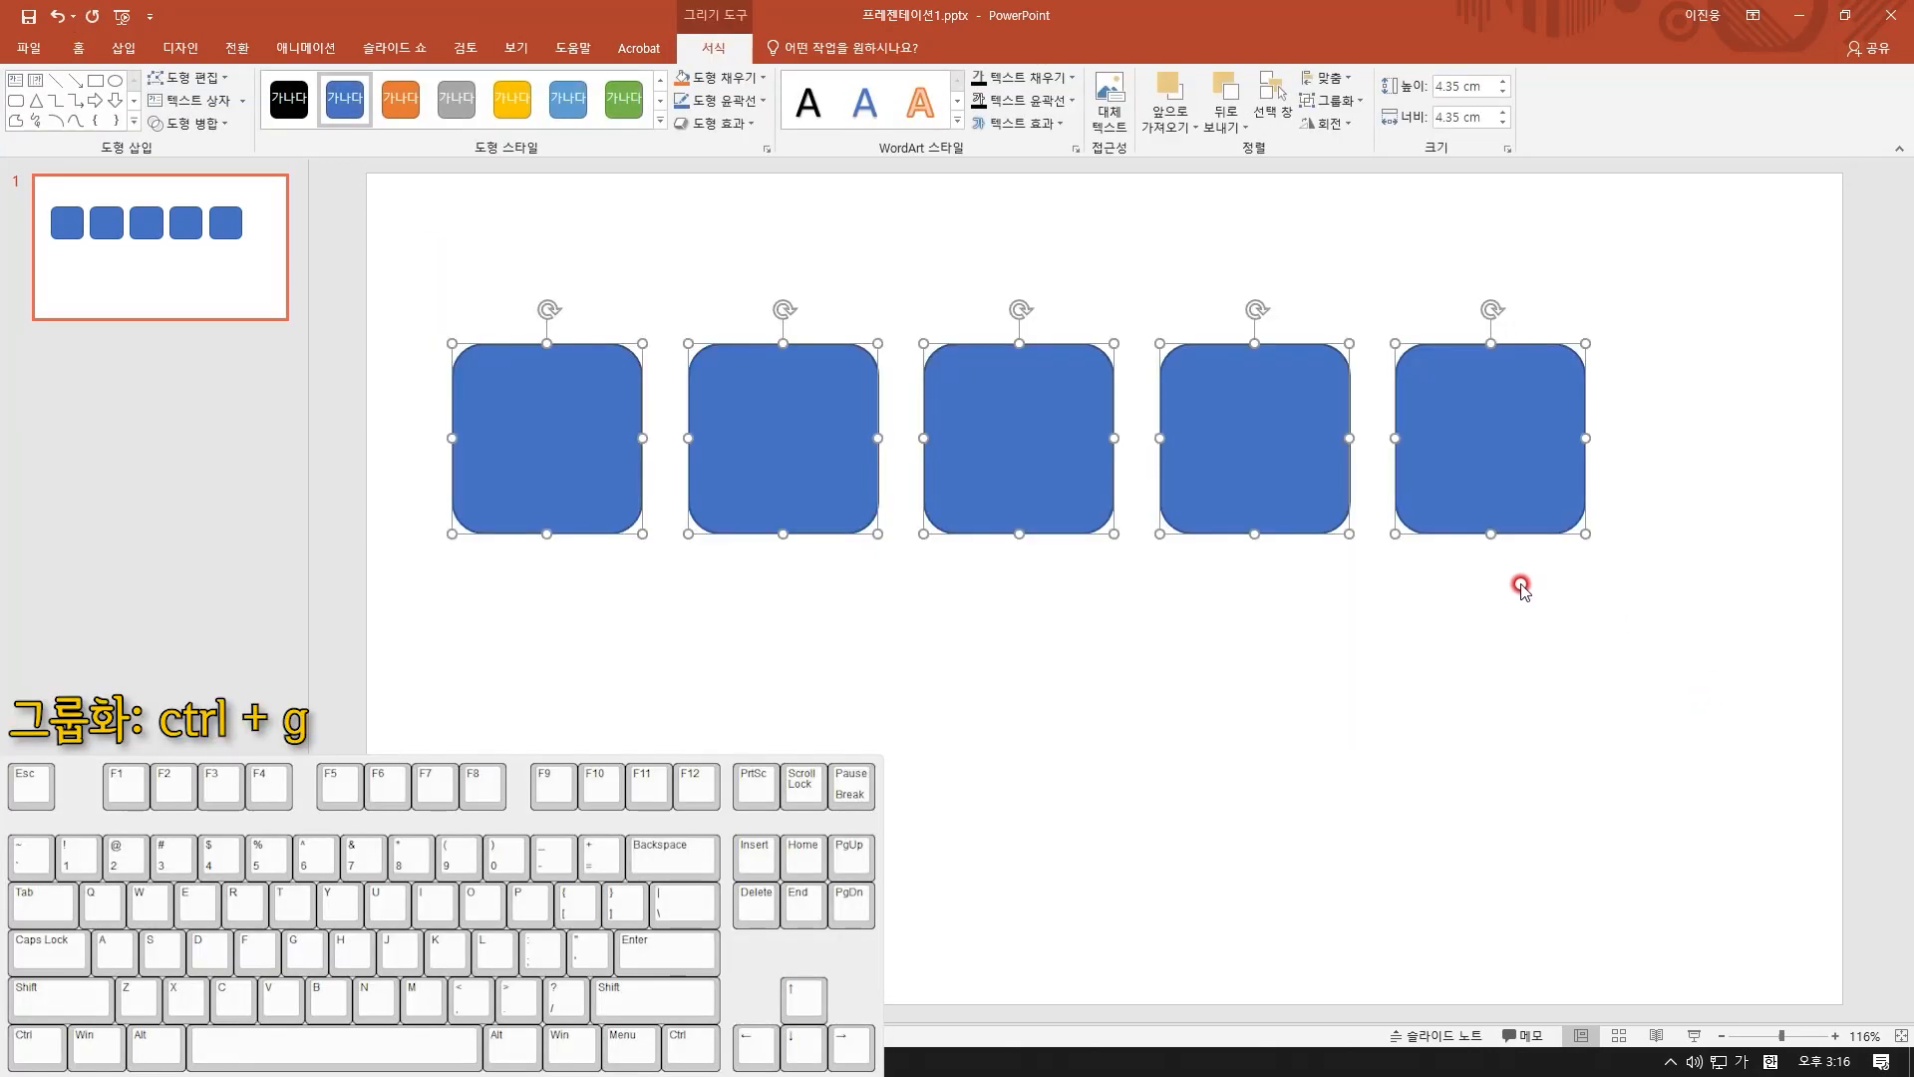
{"action": "key", "text": "ctrl+g"}
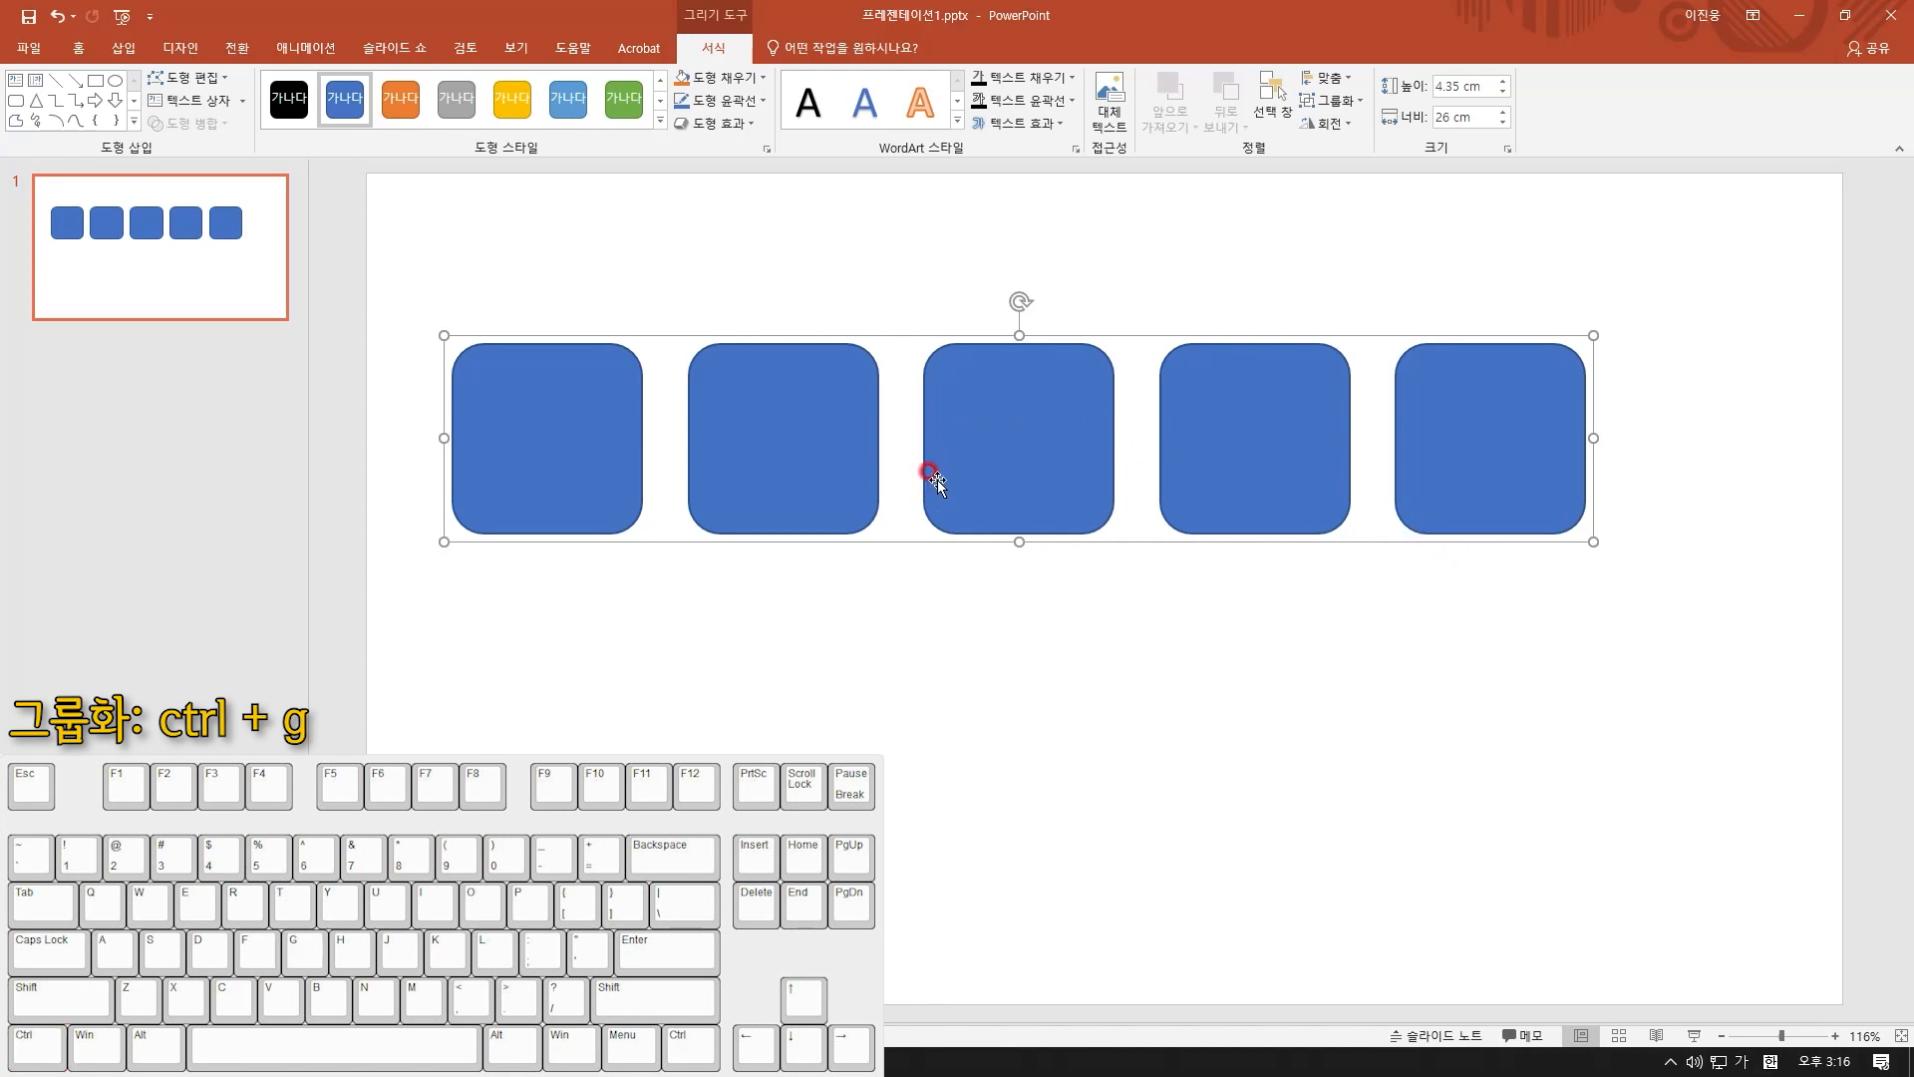
{"action": "left_click_drag", "start_coordinate": [955, 452], "coordinate": [1069, 463]}
{"action": "key", "text": "ctrl+z"}
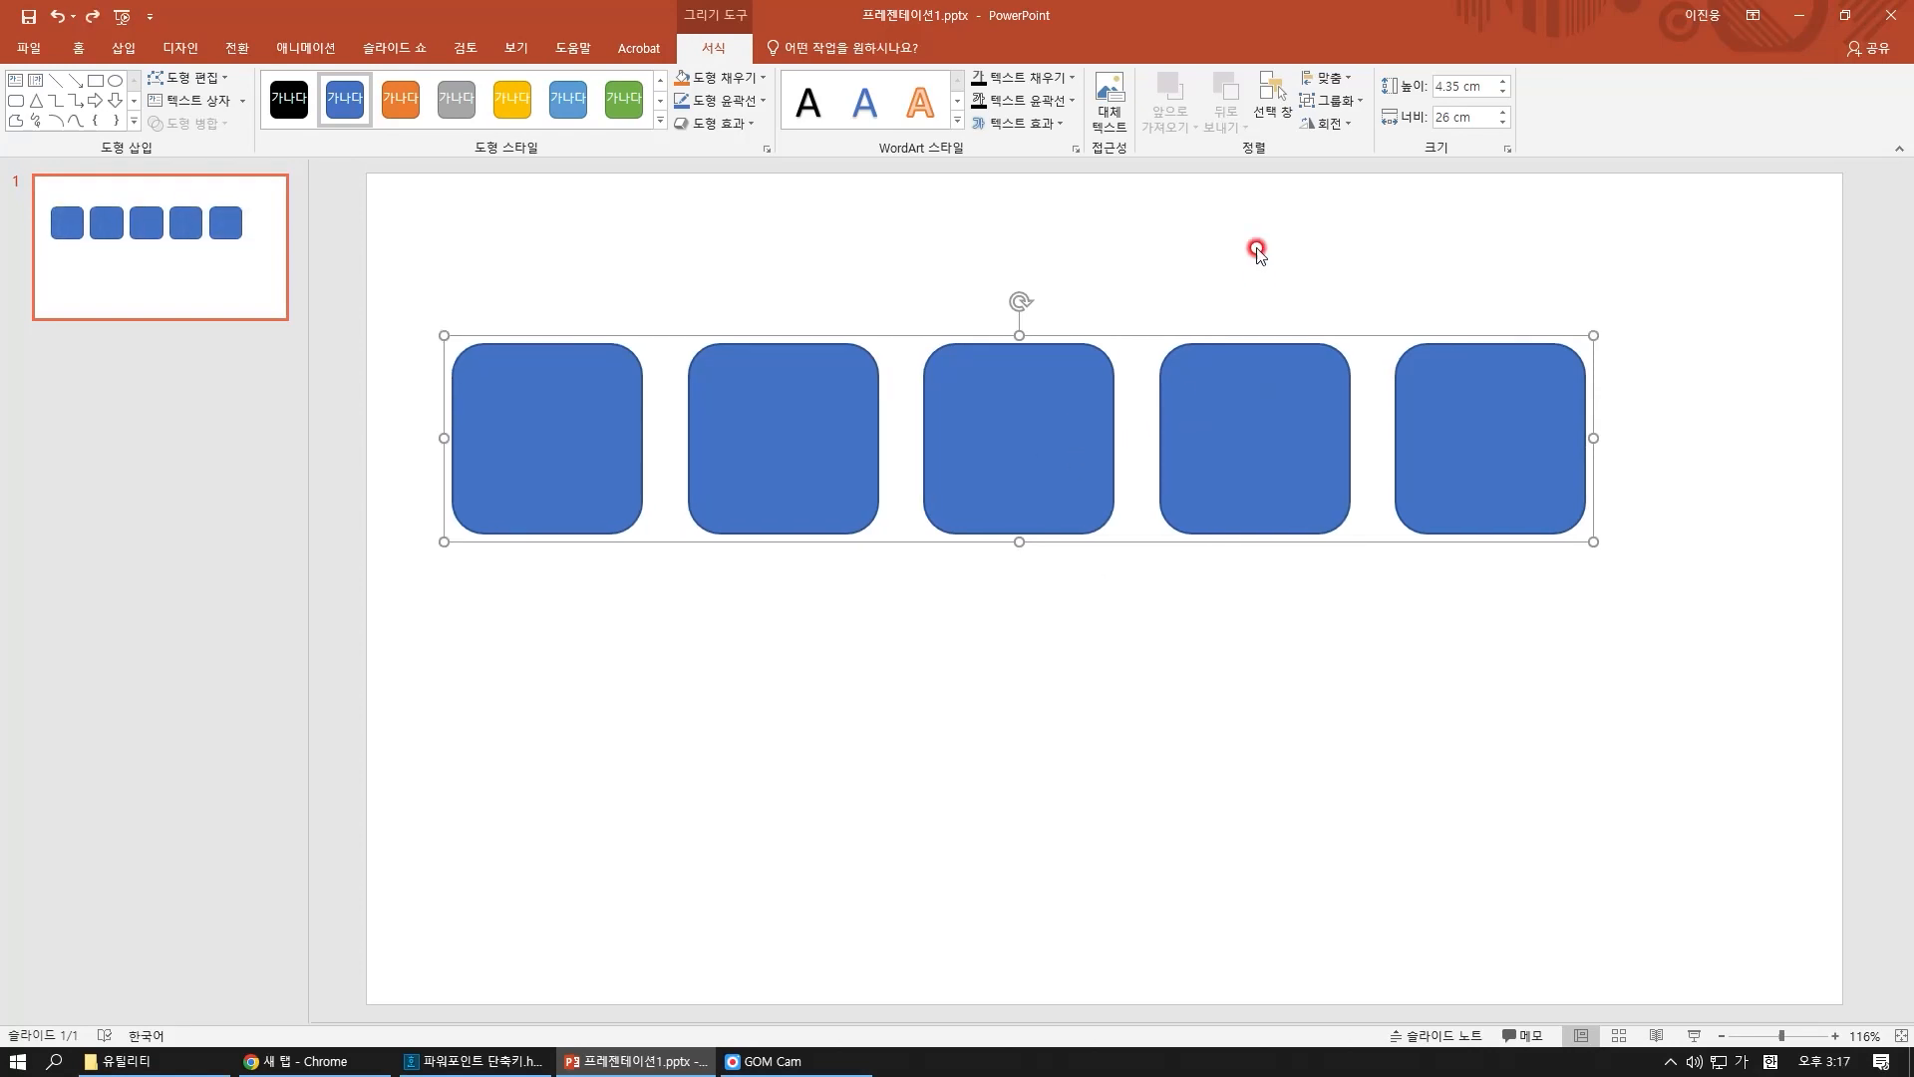
Center the group horizontally on the slide and ungroup it into separate squares
{"action": "left_click", "coordinate": [1301, 84]}
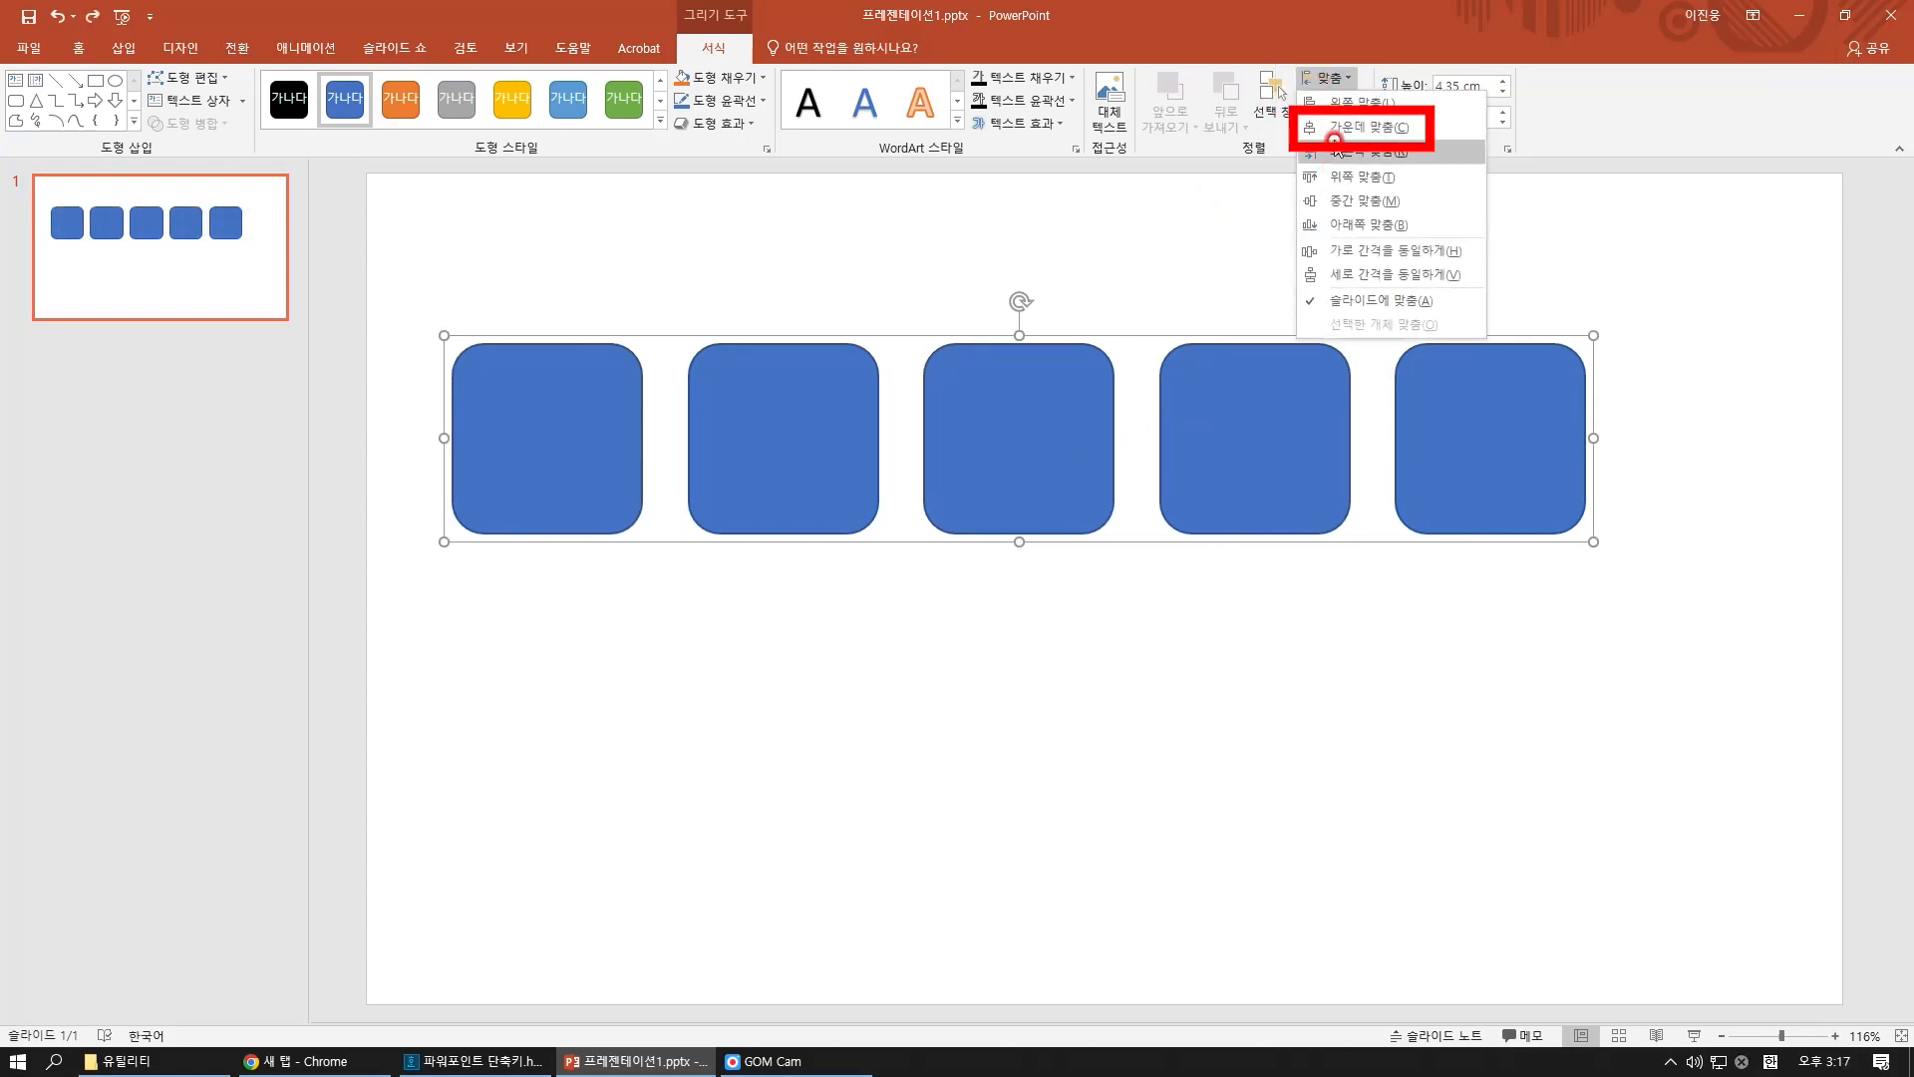
{"action": "left_click", "coordinate": [1336, 127]}
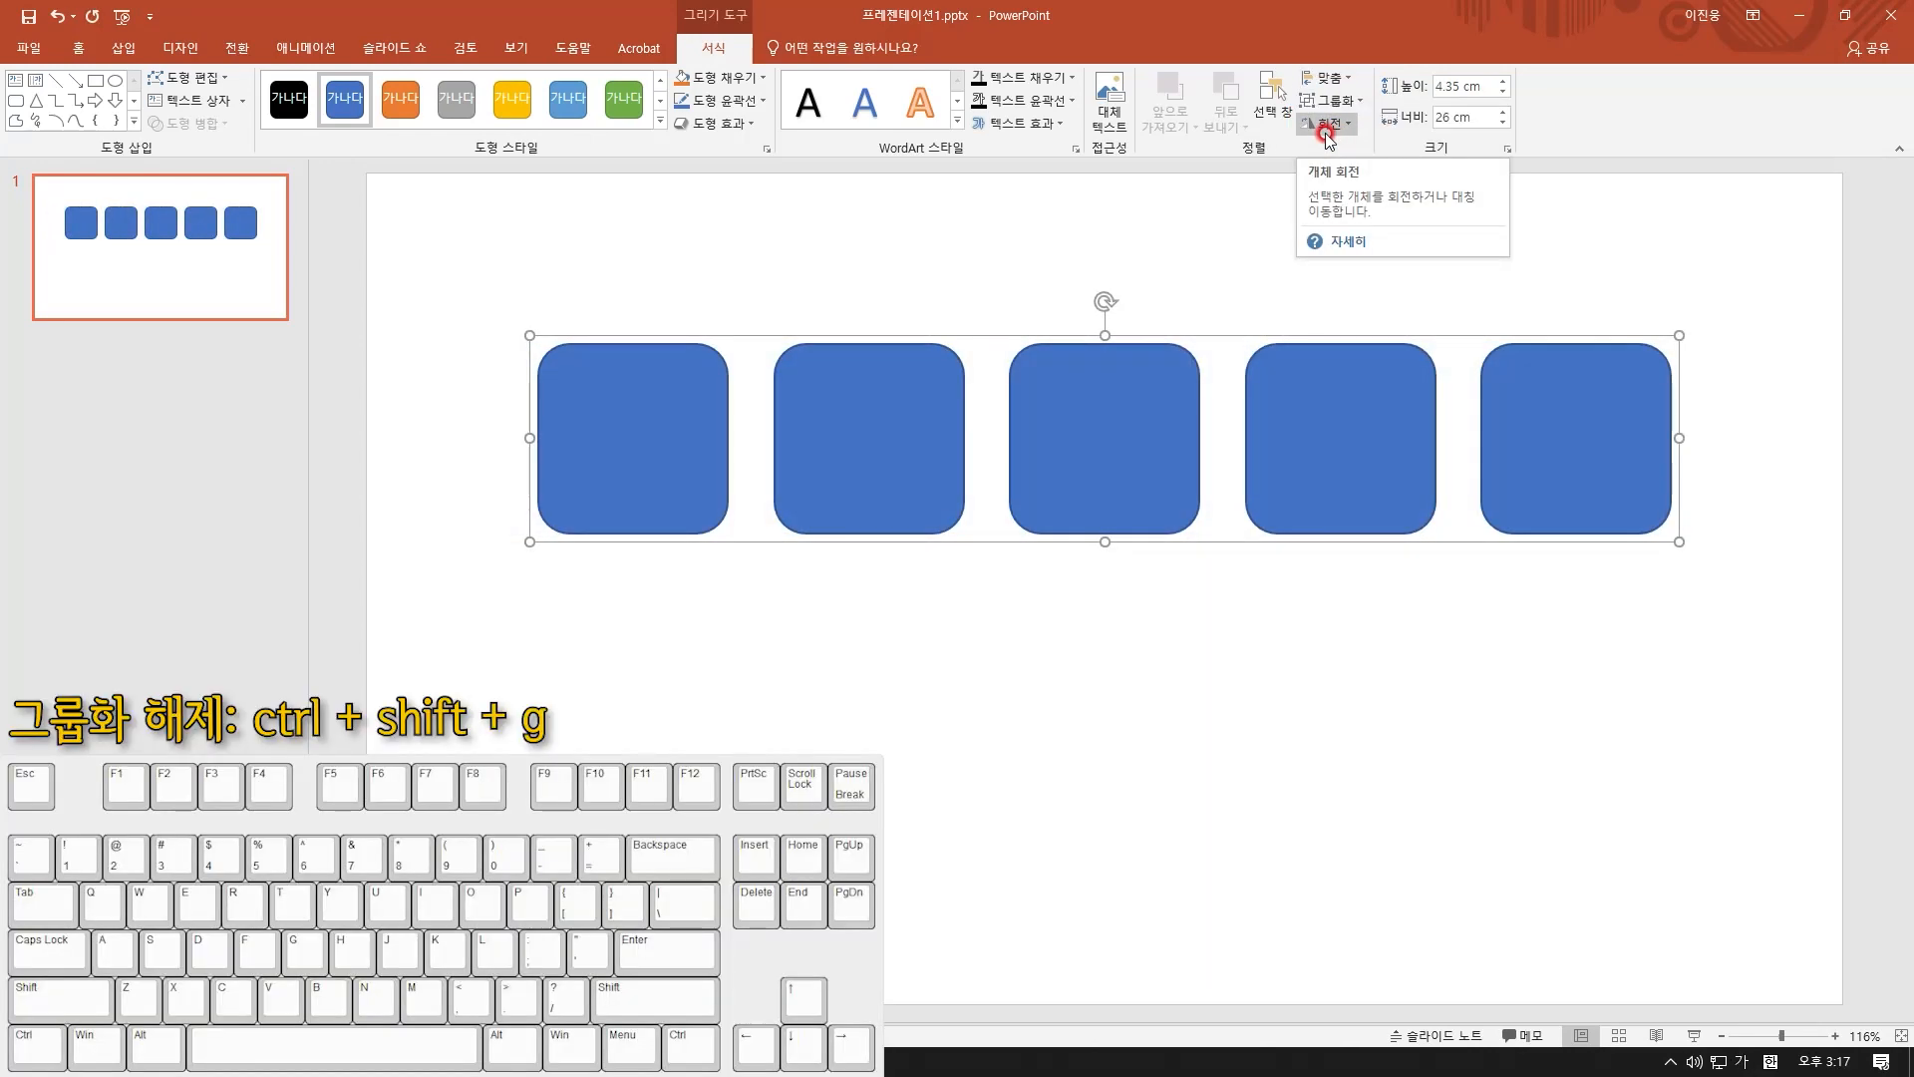
{"action": "key", "text": "ctrl+shift+g"}
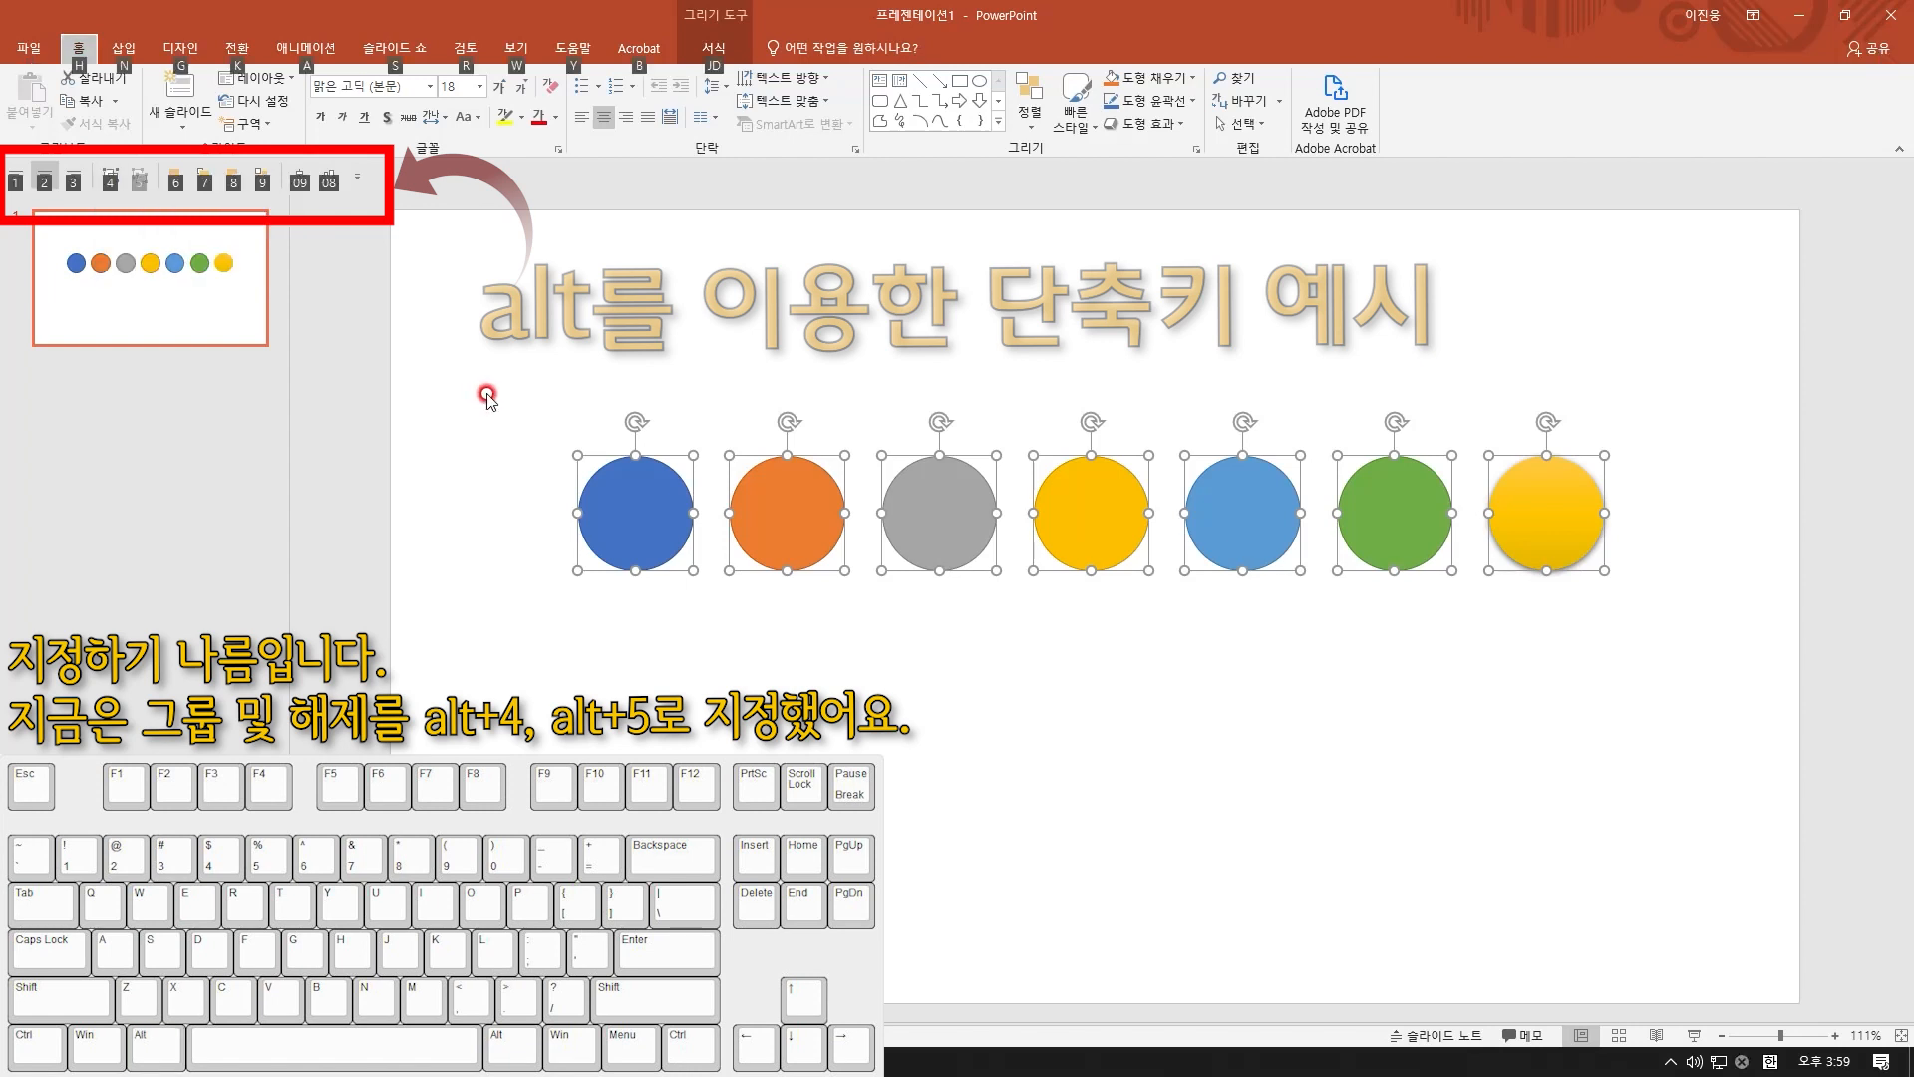
Group the seven coloured circles and ungroup them again
{"action": "key", "text": "alt+4"}
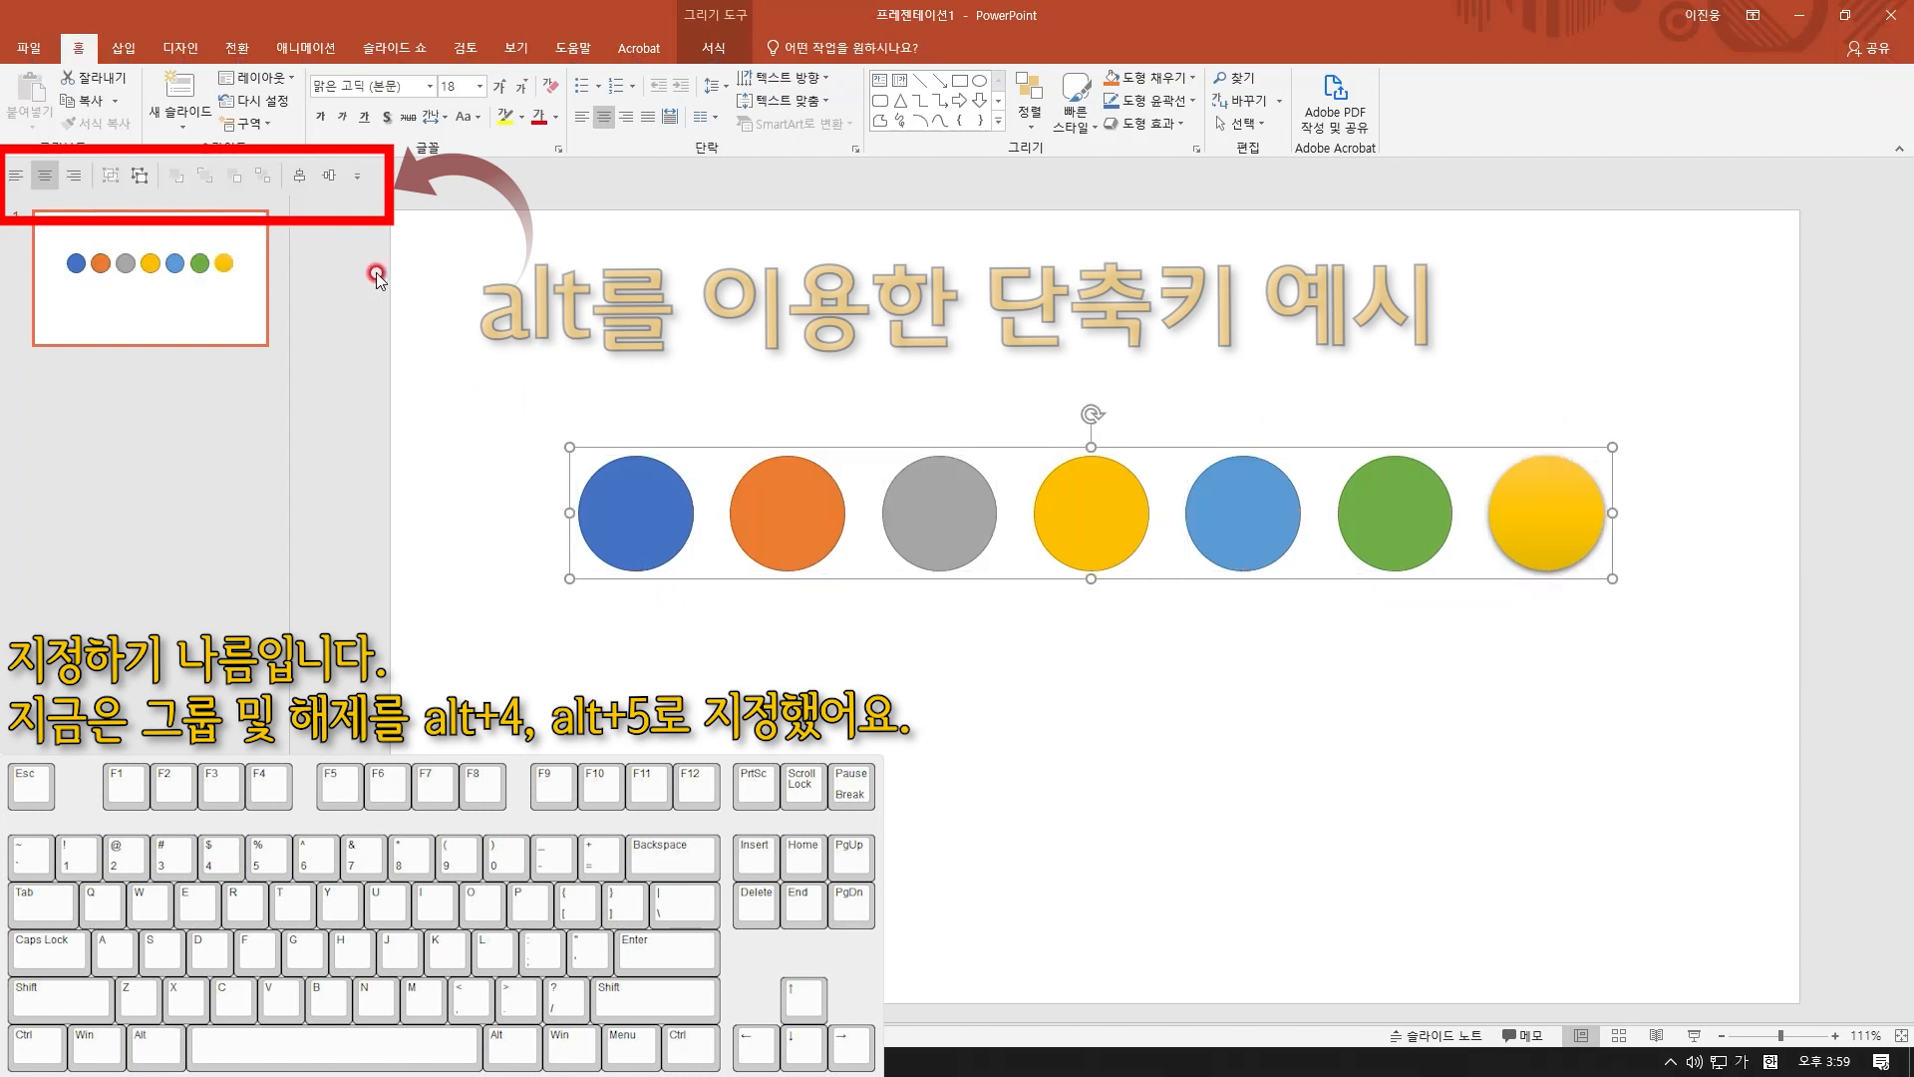
{"action": "key", "text": "alt+5"}
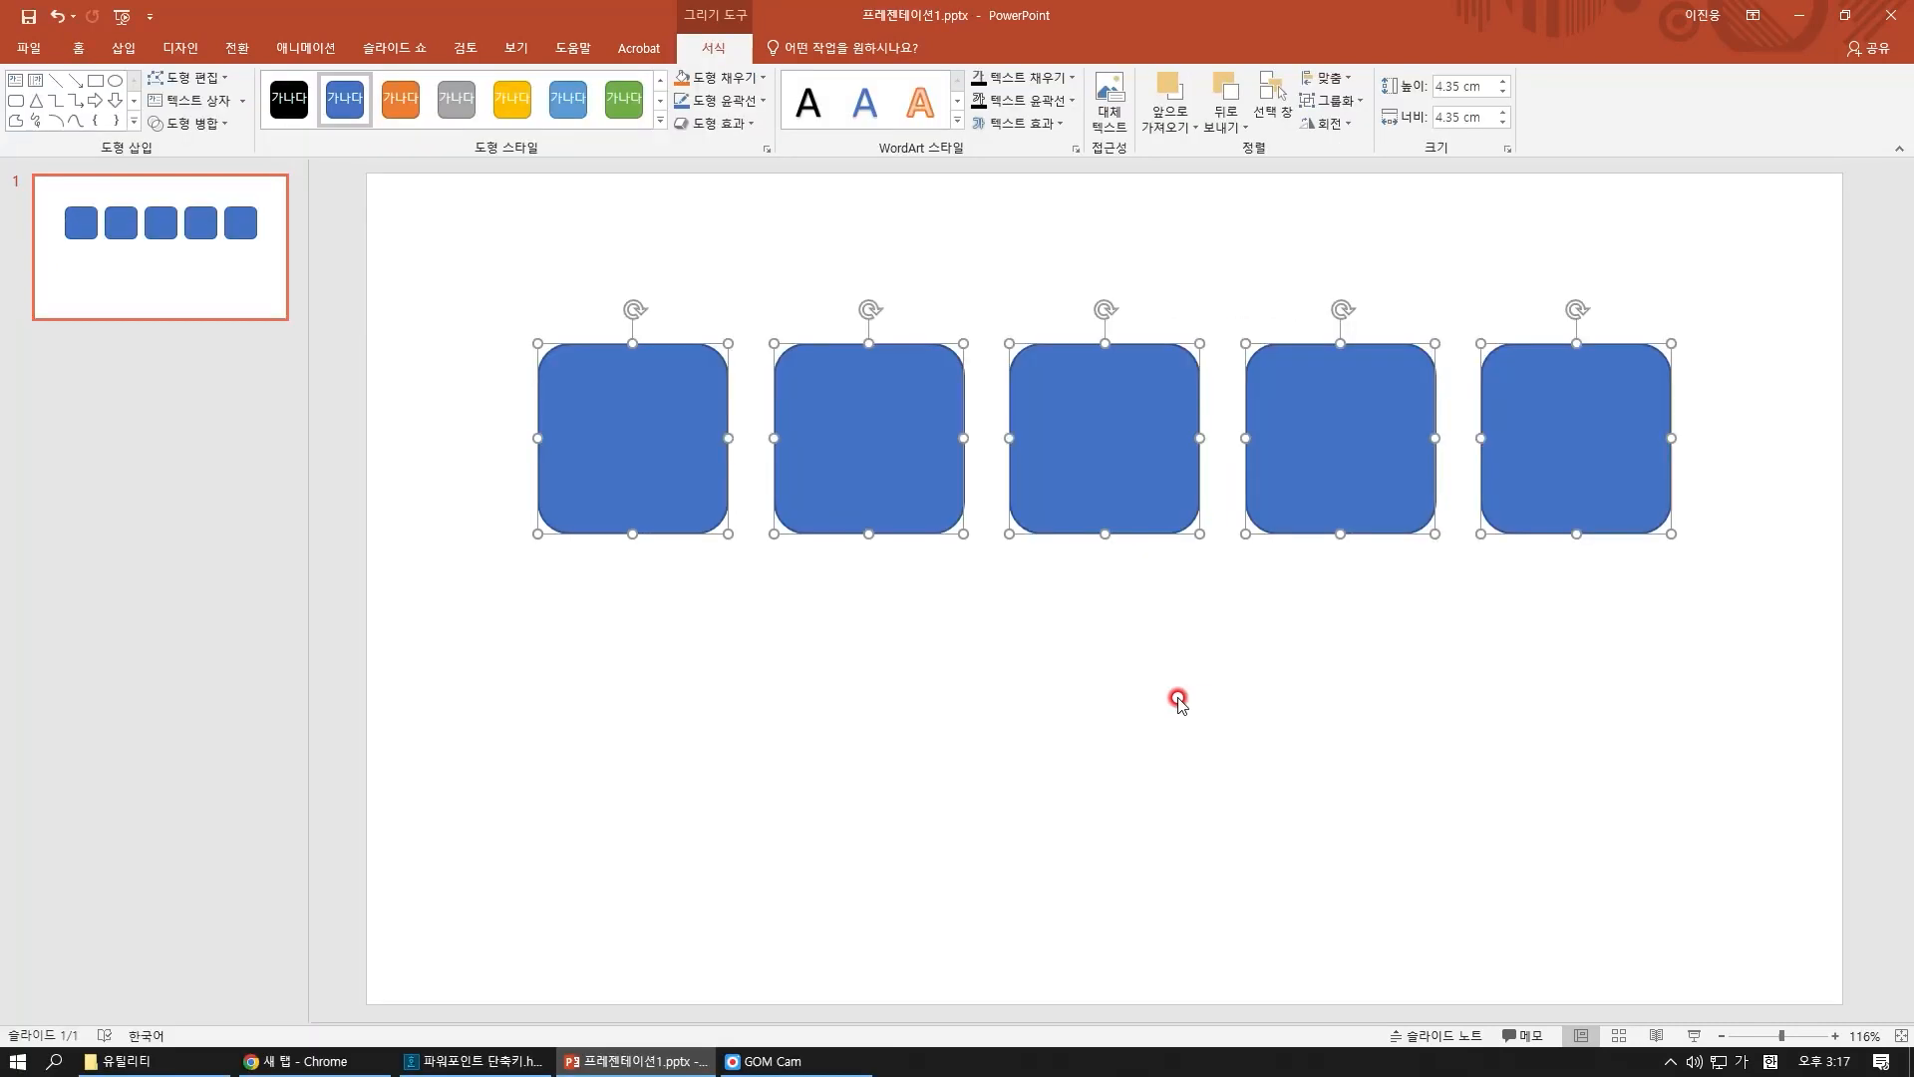
Fill the first rounded square with white and give it an outer shadow offset to the lower right
{"action": "left_click", "coordinate": [1179, 701]}
{"action": "left_click", "coordinate": [641, 415]}
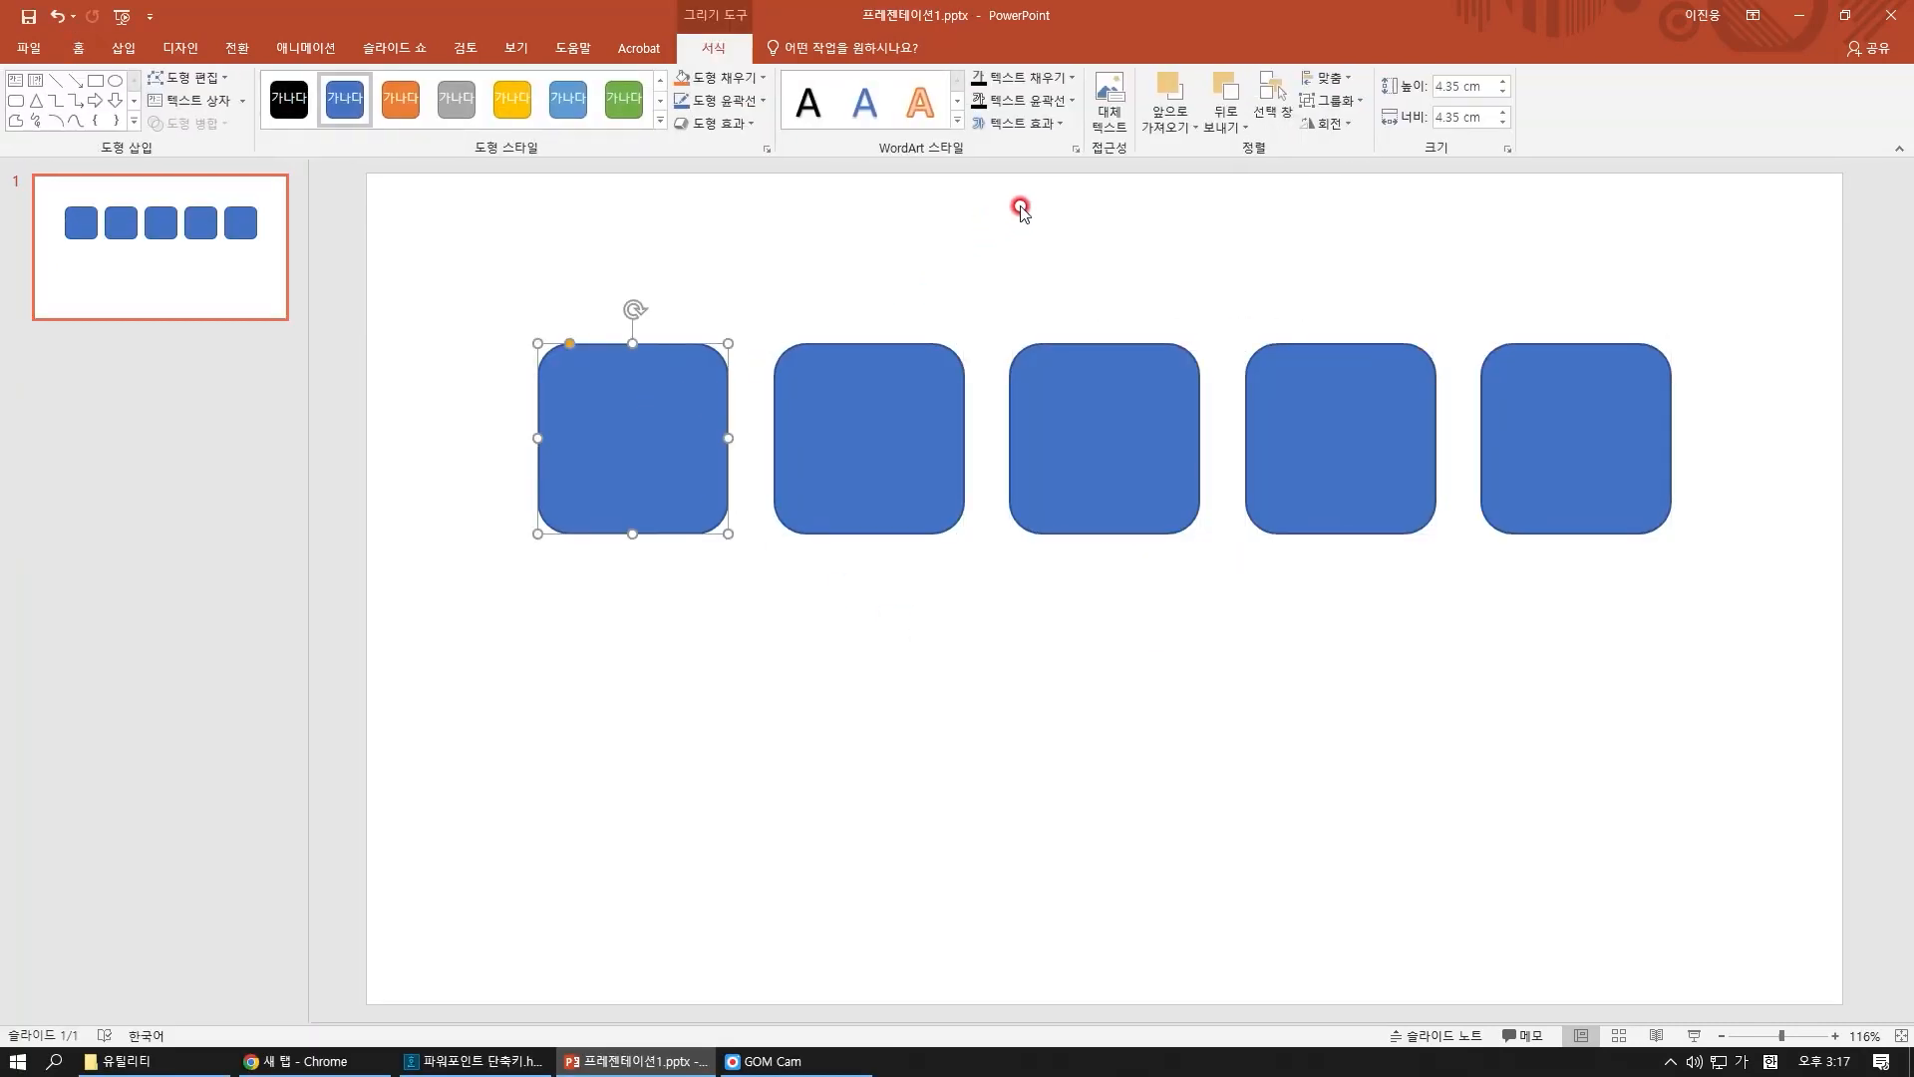
{"action": "left_click", "coordinate": [738, 77]}
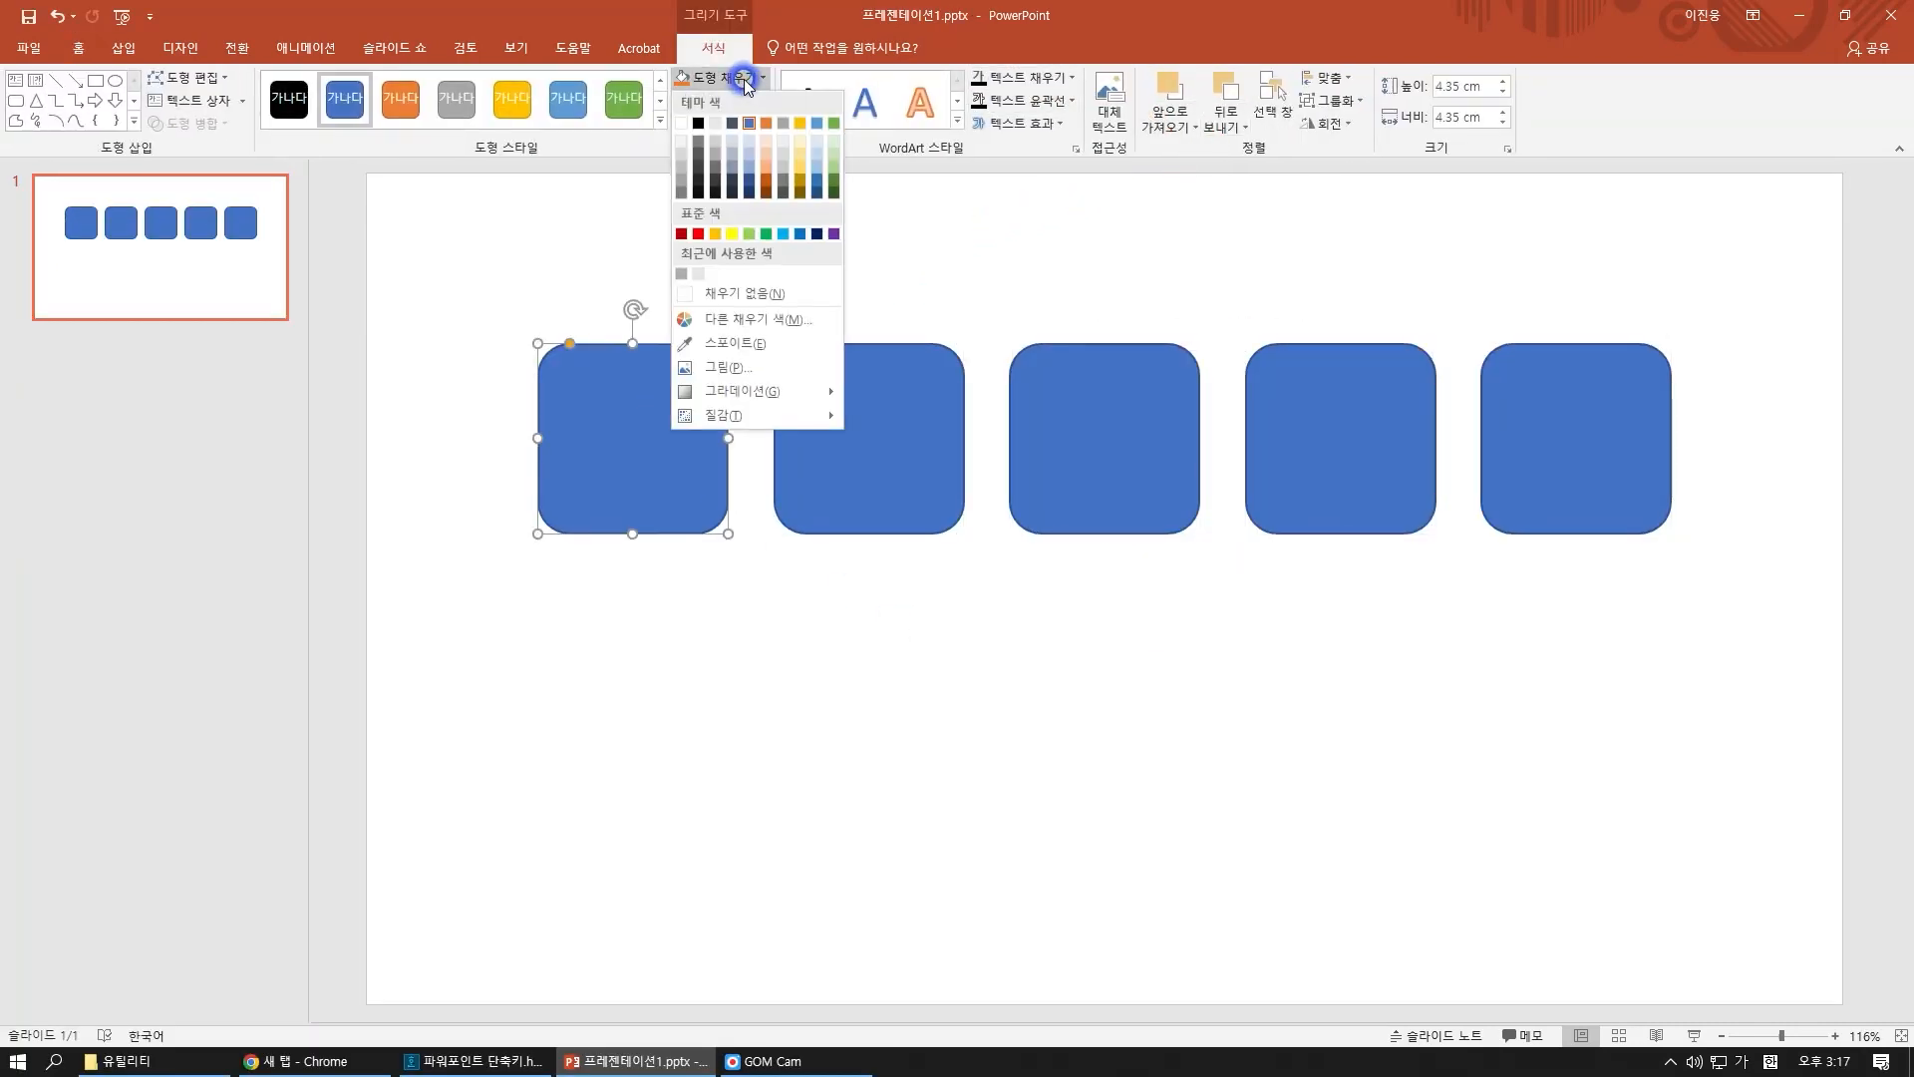
{"action": "left_click", "coordinate": [691, 122]}
{"action": "left_click", "coordinate": [724, 122]}
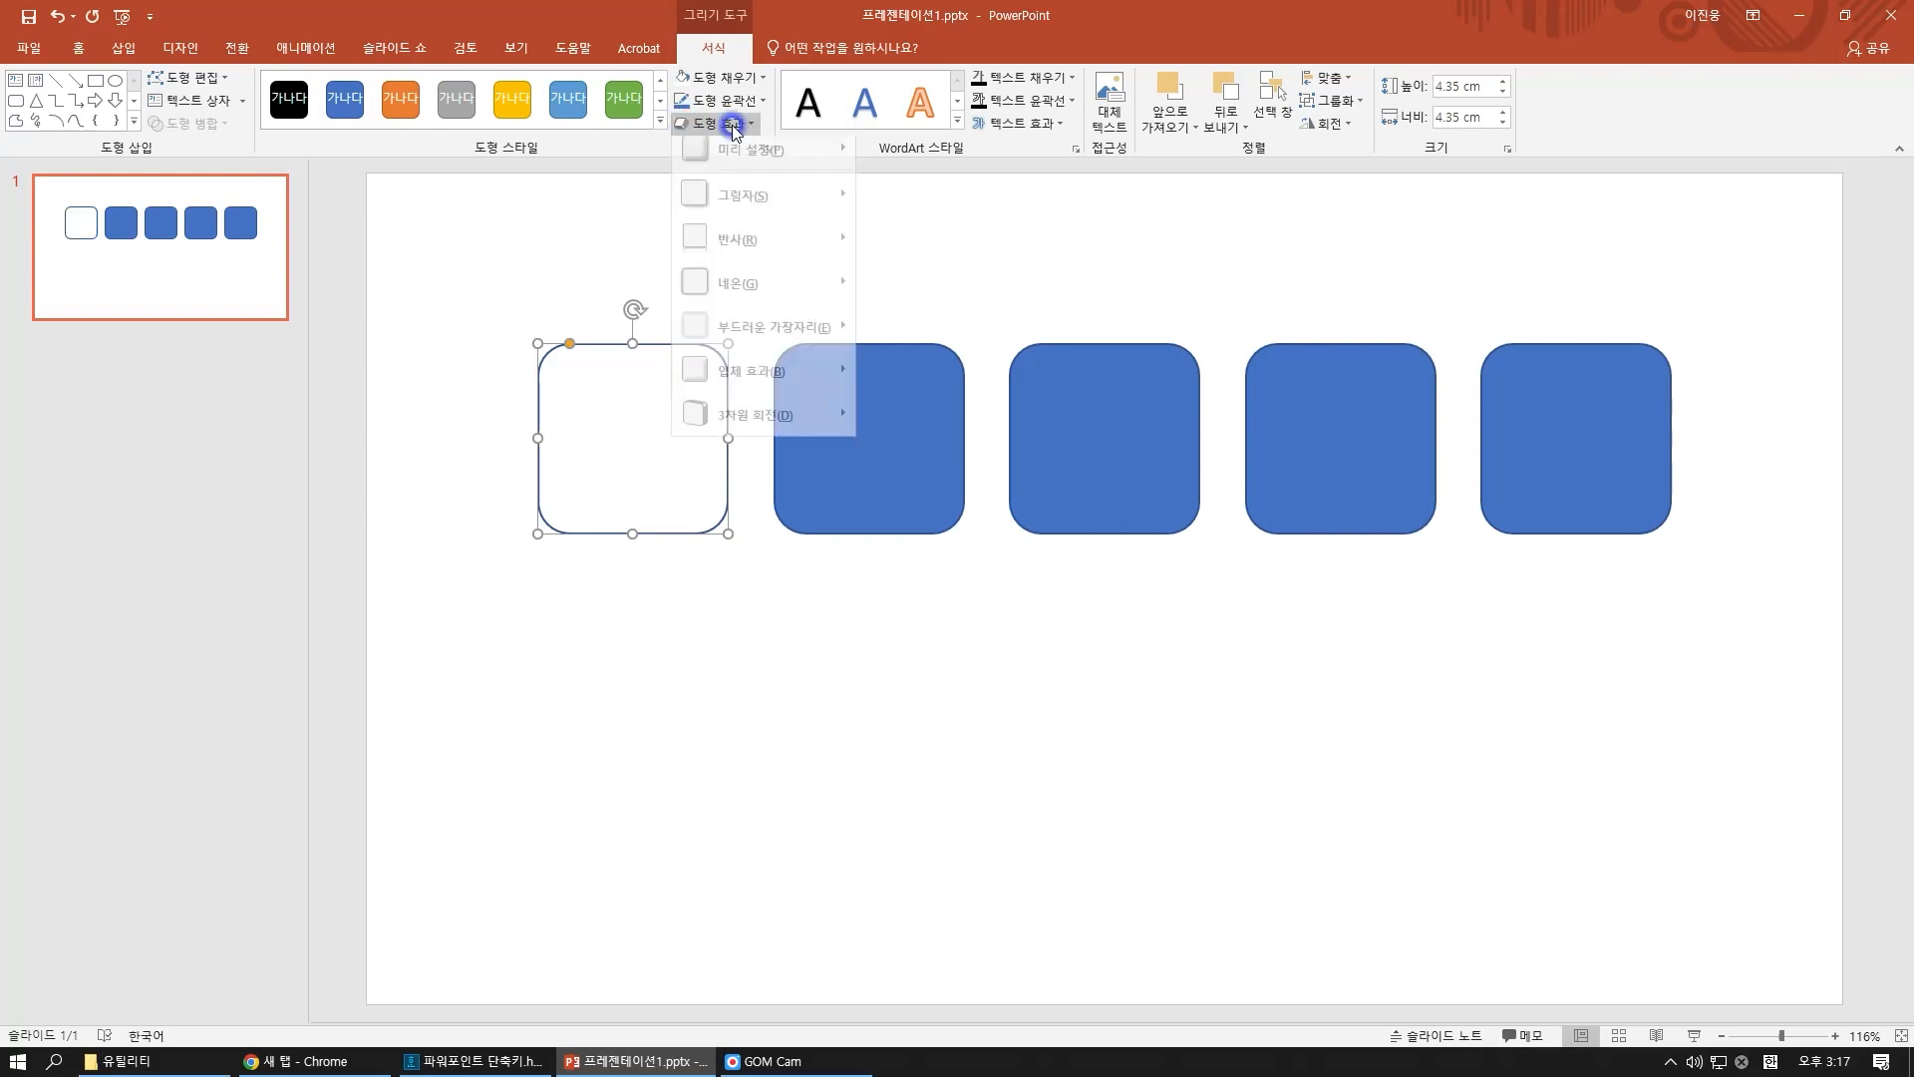
{"action": "mouse_move", "coordinate": [743, 205]}
{"action": "left_click", "coordinate": [886, 319]}
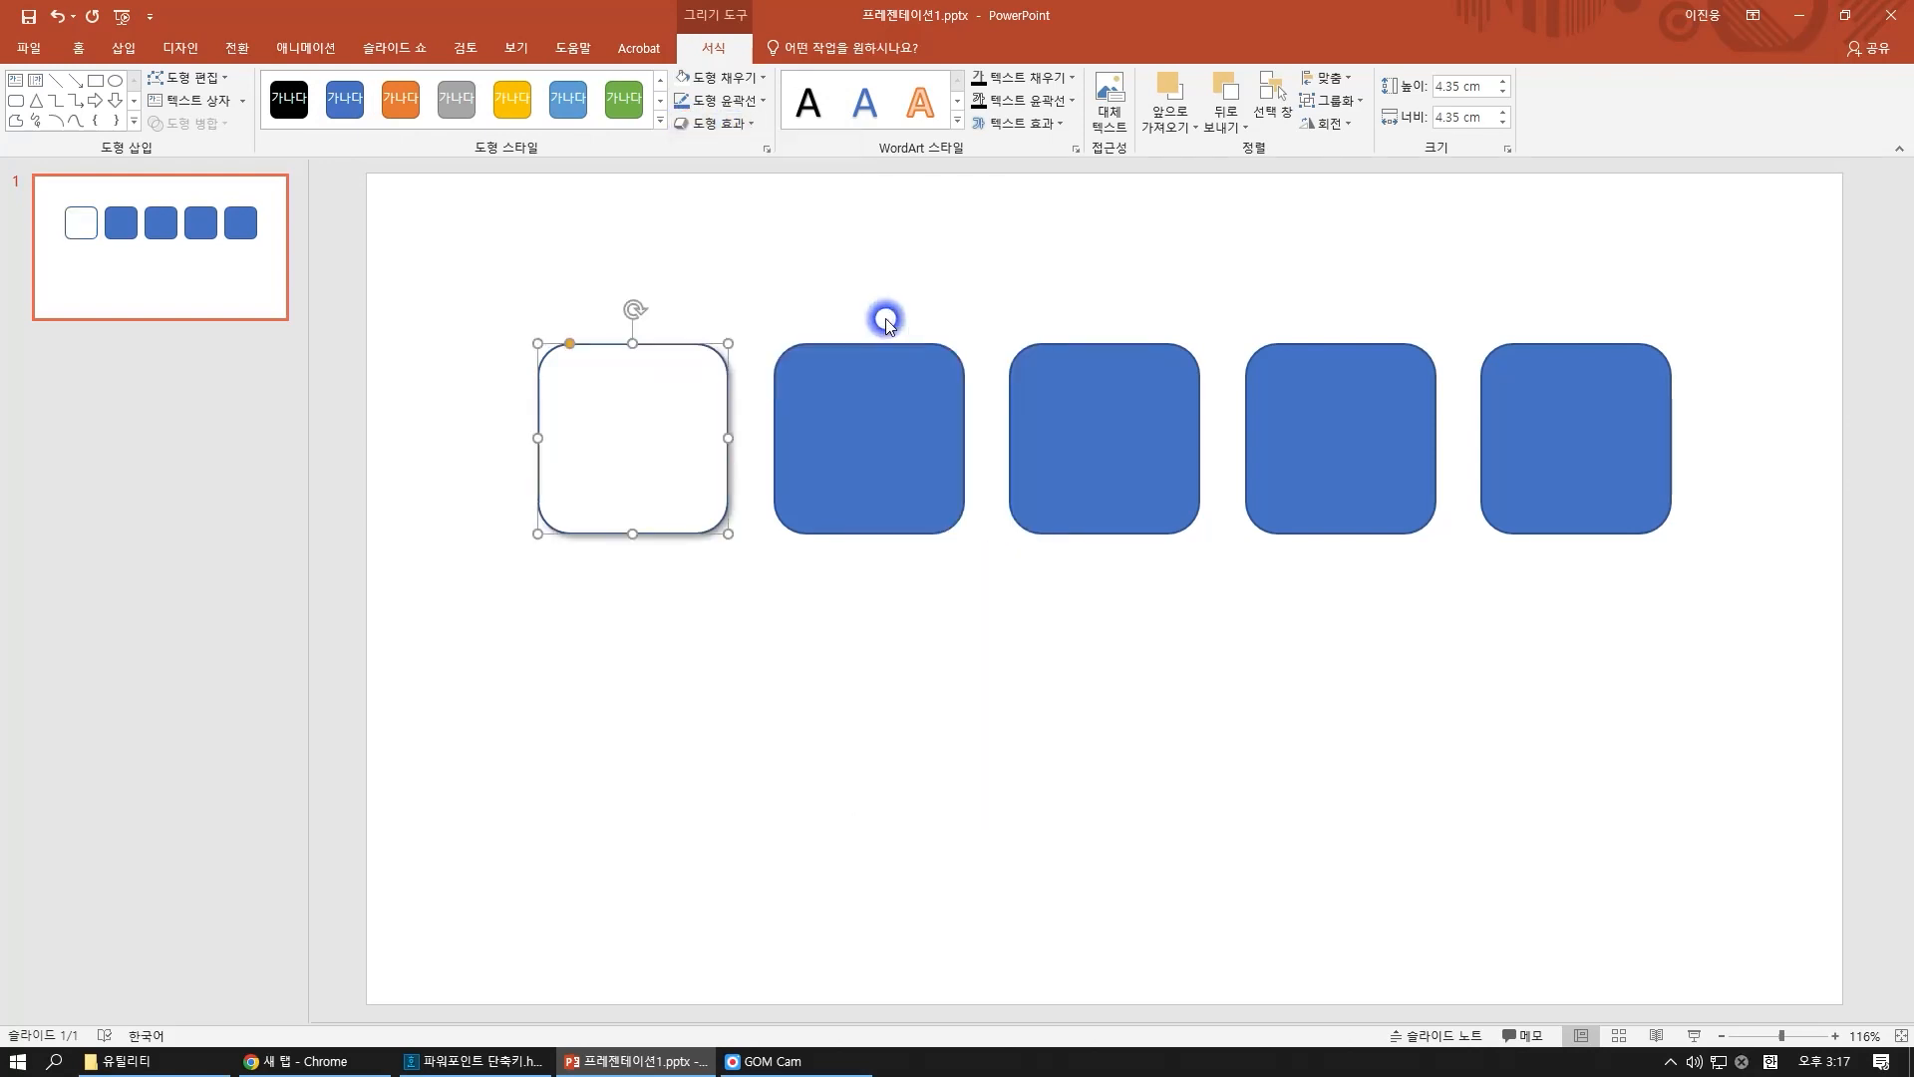
{"action": "left_click", "coordinate": [907, 279]}
Fill the second rounded square with white and add the same lower-right outer shadow manually
{"action": "left_click", "coordinate": [875, 431]}
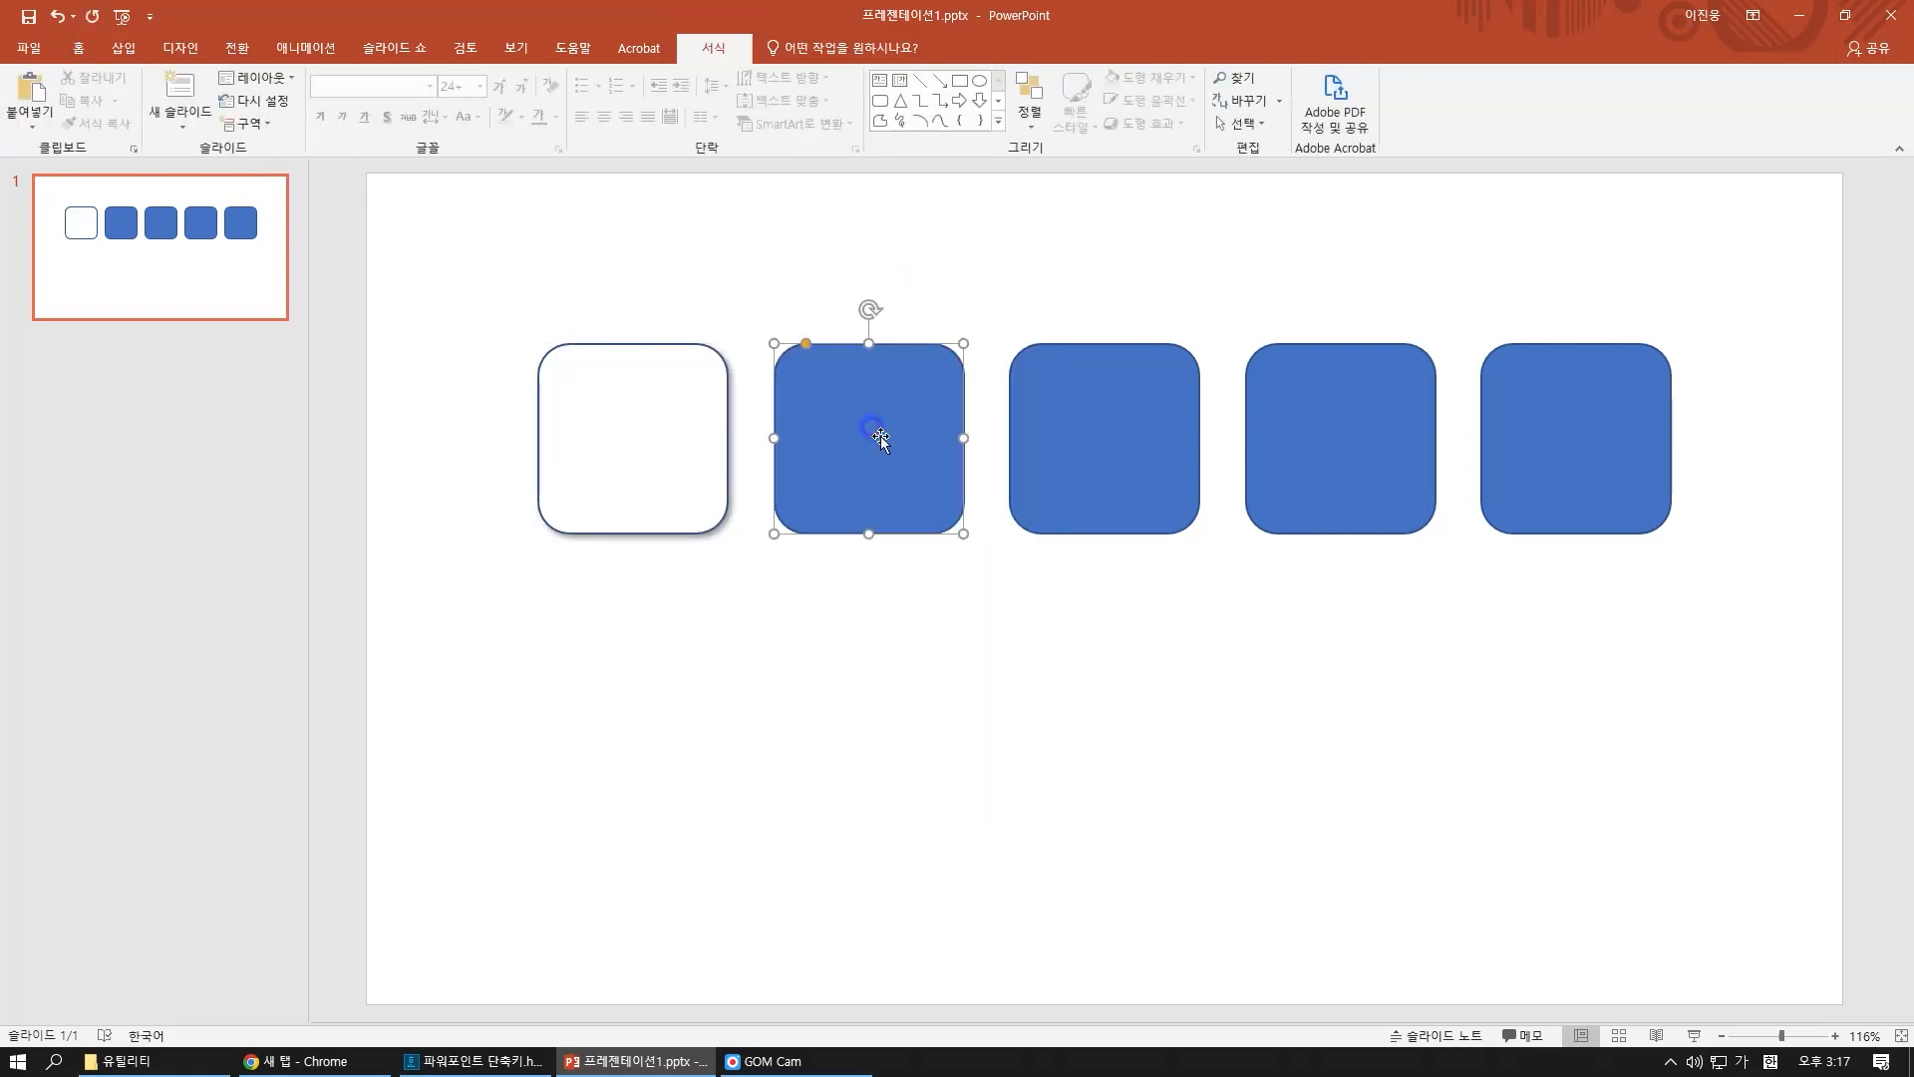
{"action": "left_click", "coordinate": [713, 77]}
{"action": "left_click", "coordinate": [682, 146]}
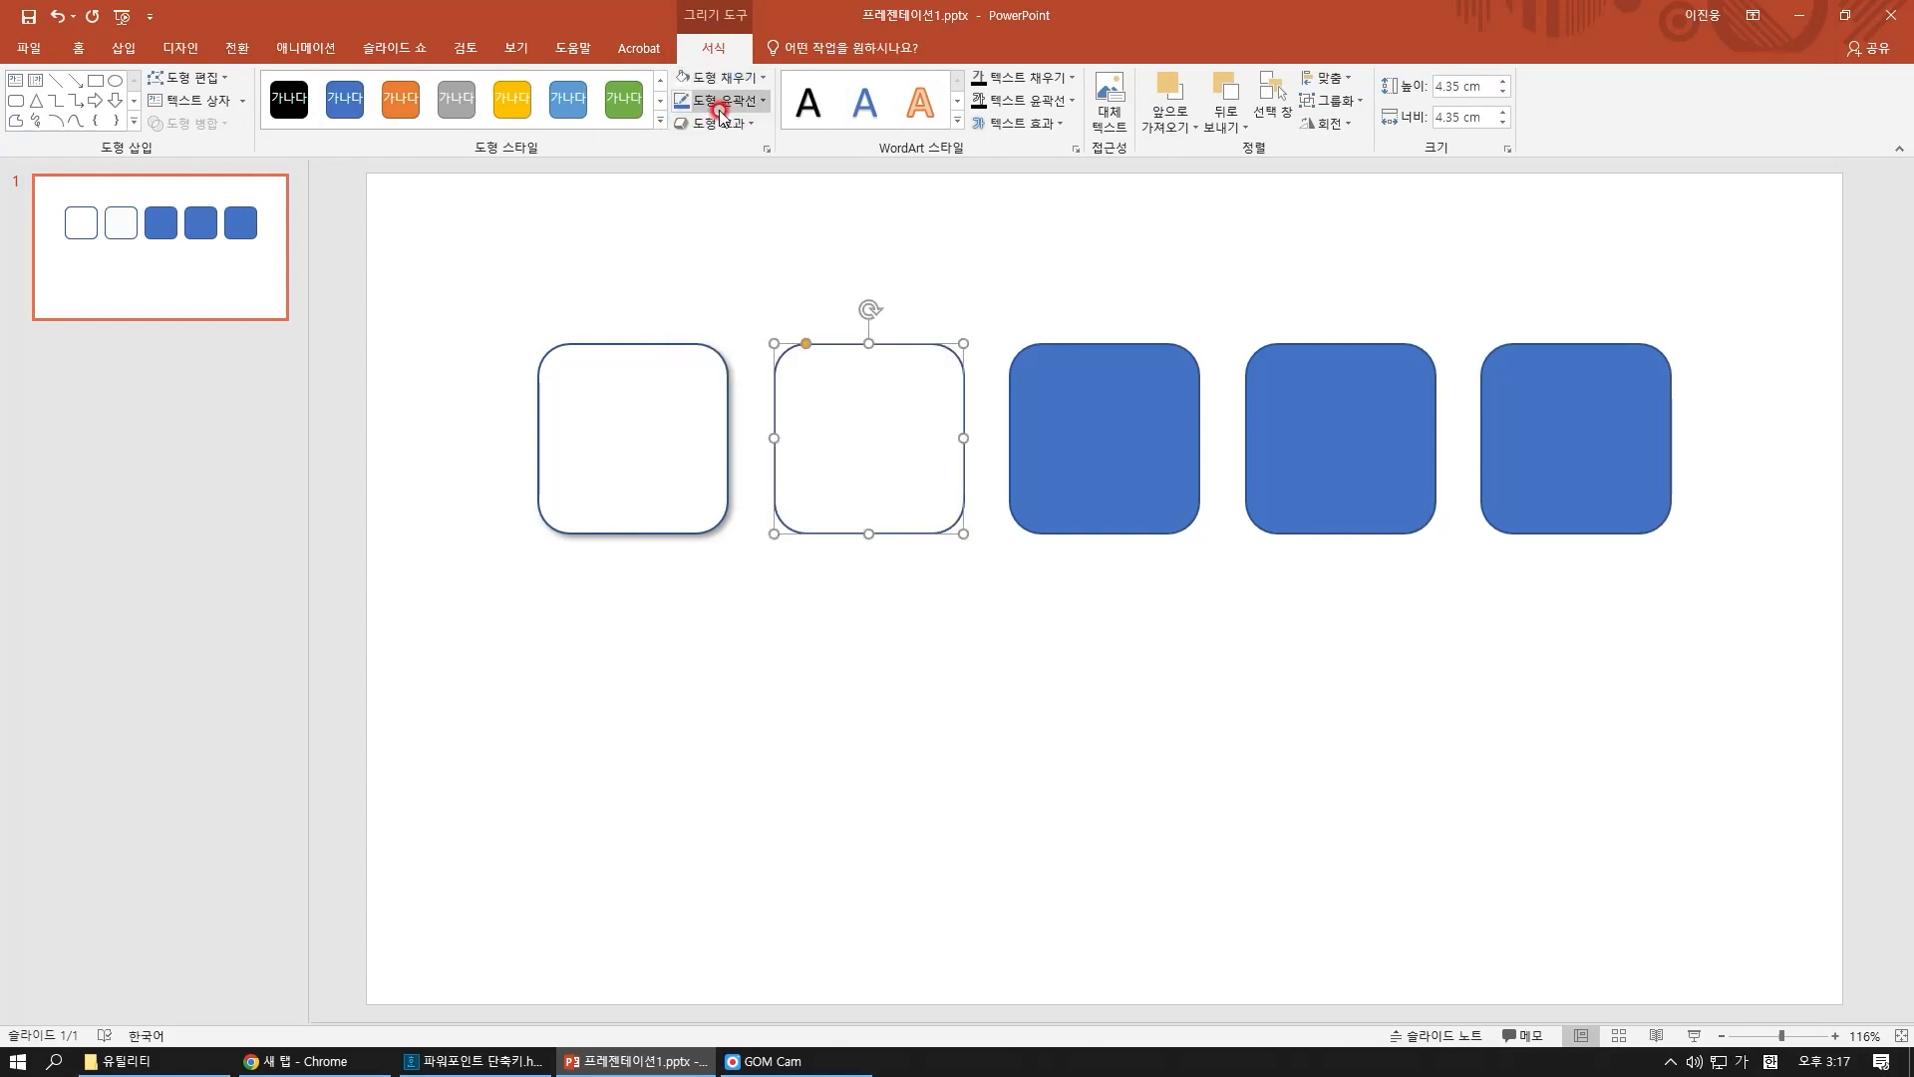
{"action": "left_click", "coordinate": [722, 103]}
{"action": "left_click", "coordinate": [722, 106]}
{"action": "left_click", "coordinate": [720, 124]}
{"action": "mouse_move", "coordinate": [744, 205]}
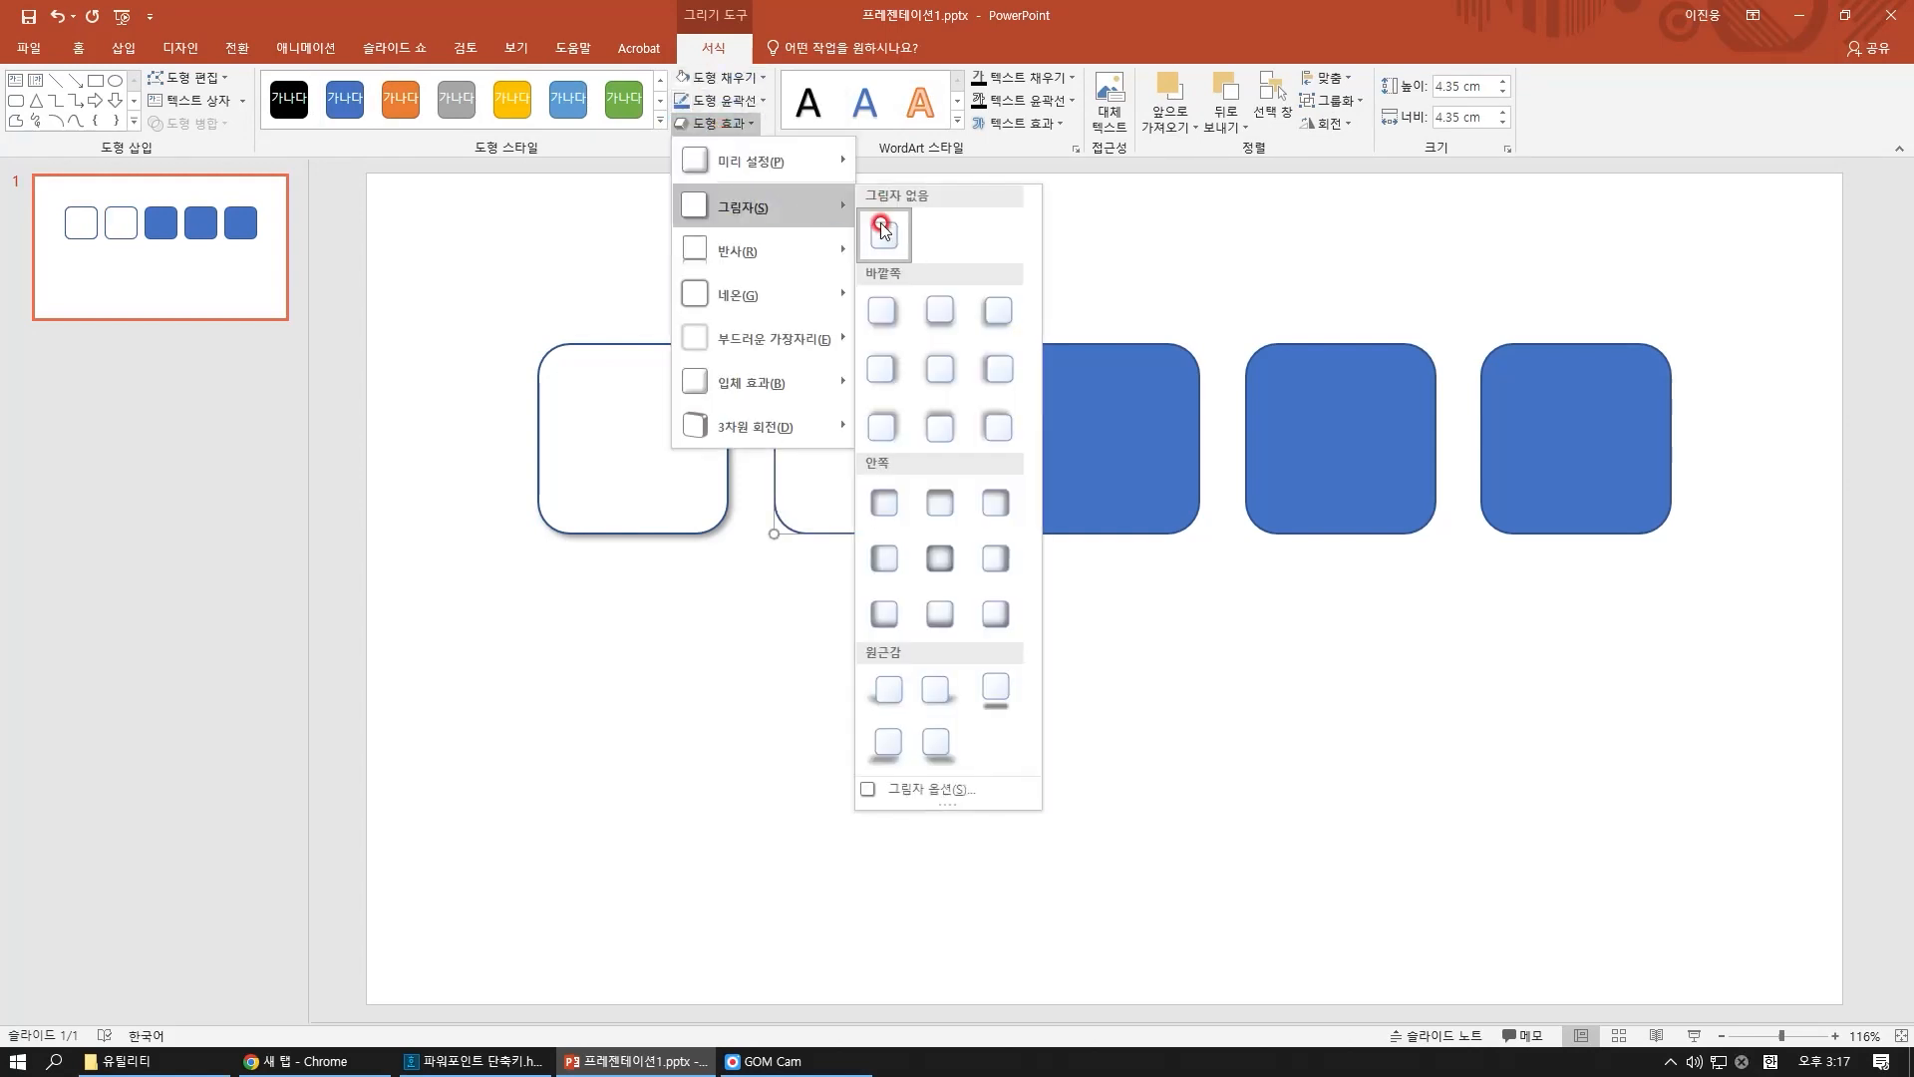
{"action": "left_click", "coordinate": [883, 319]}
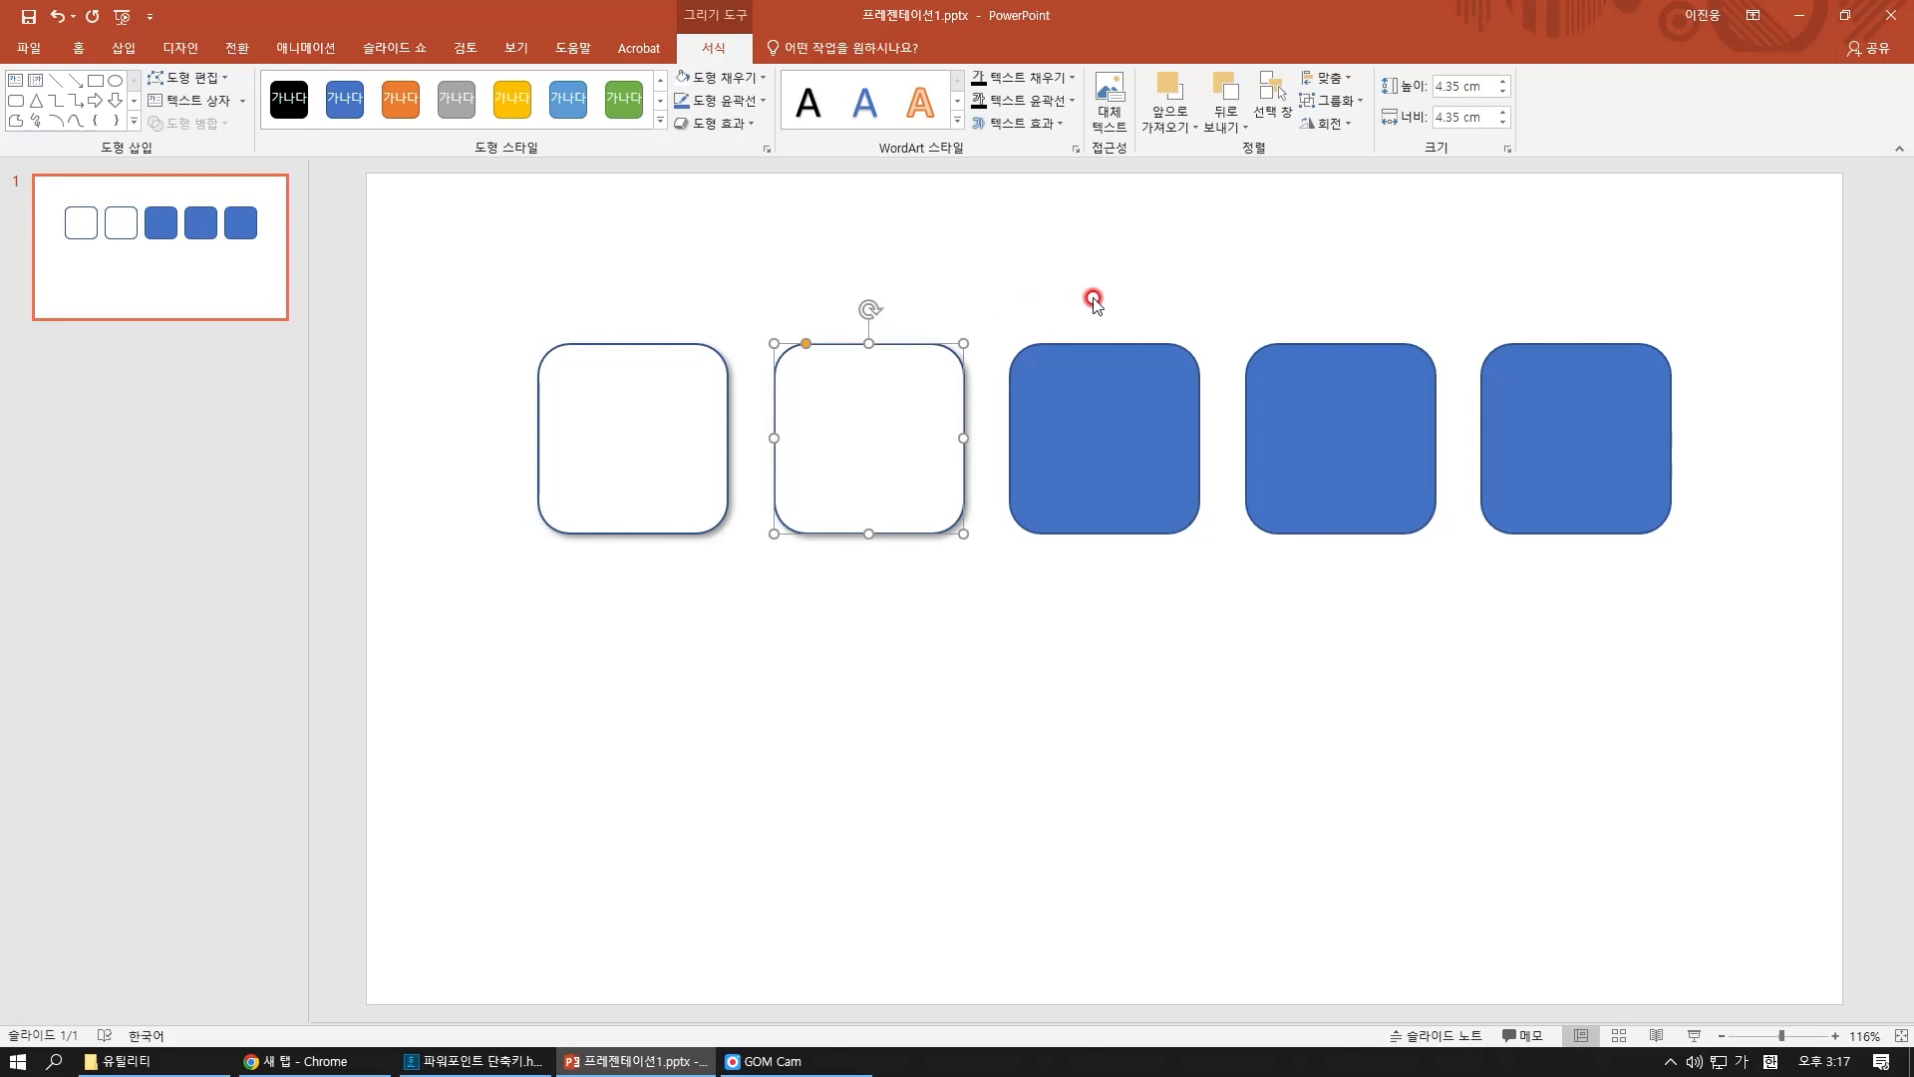
Undo the second square's shadow and white fill
{"action": "key", "text": "ctrl+z"}
{"action": "key", "text": "ctrl+z"}
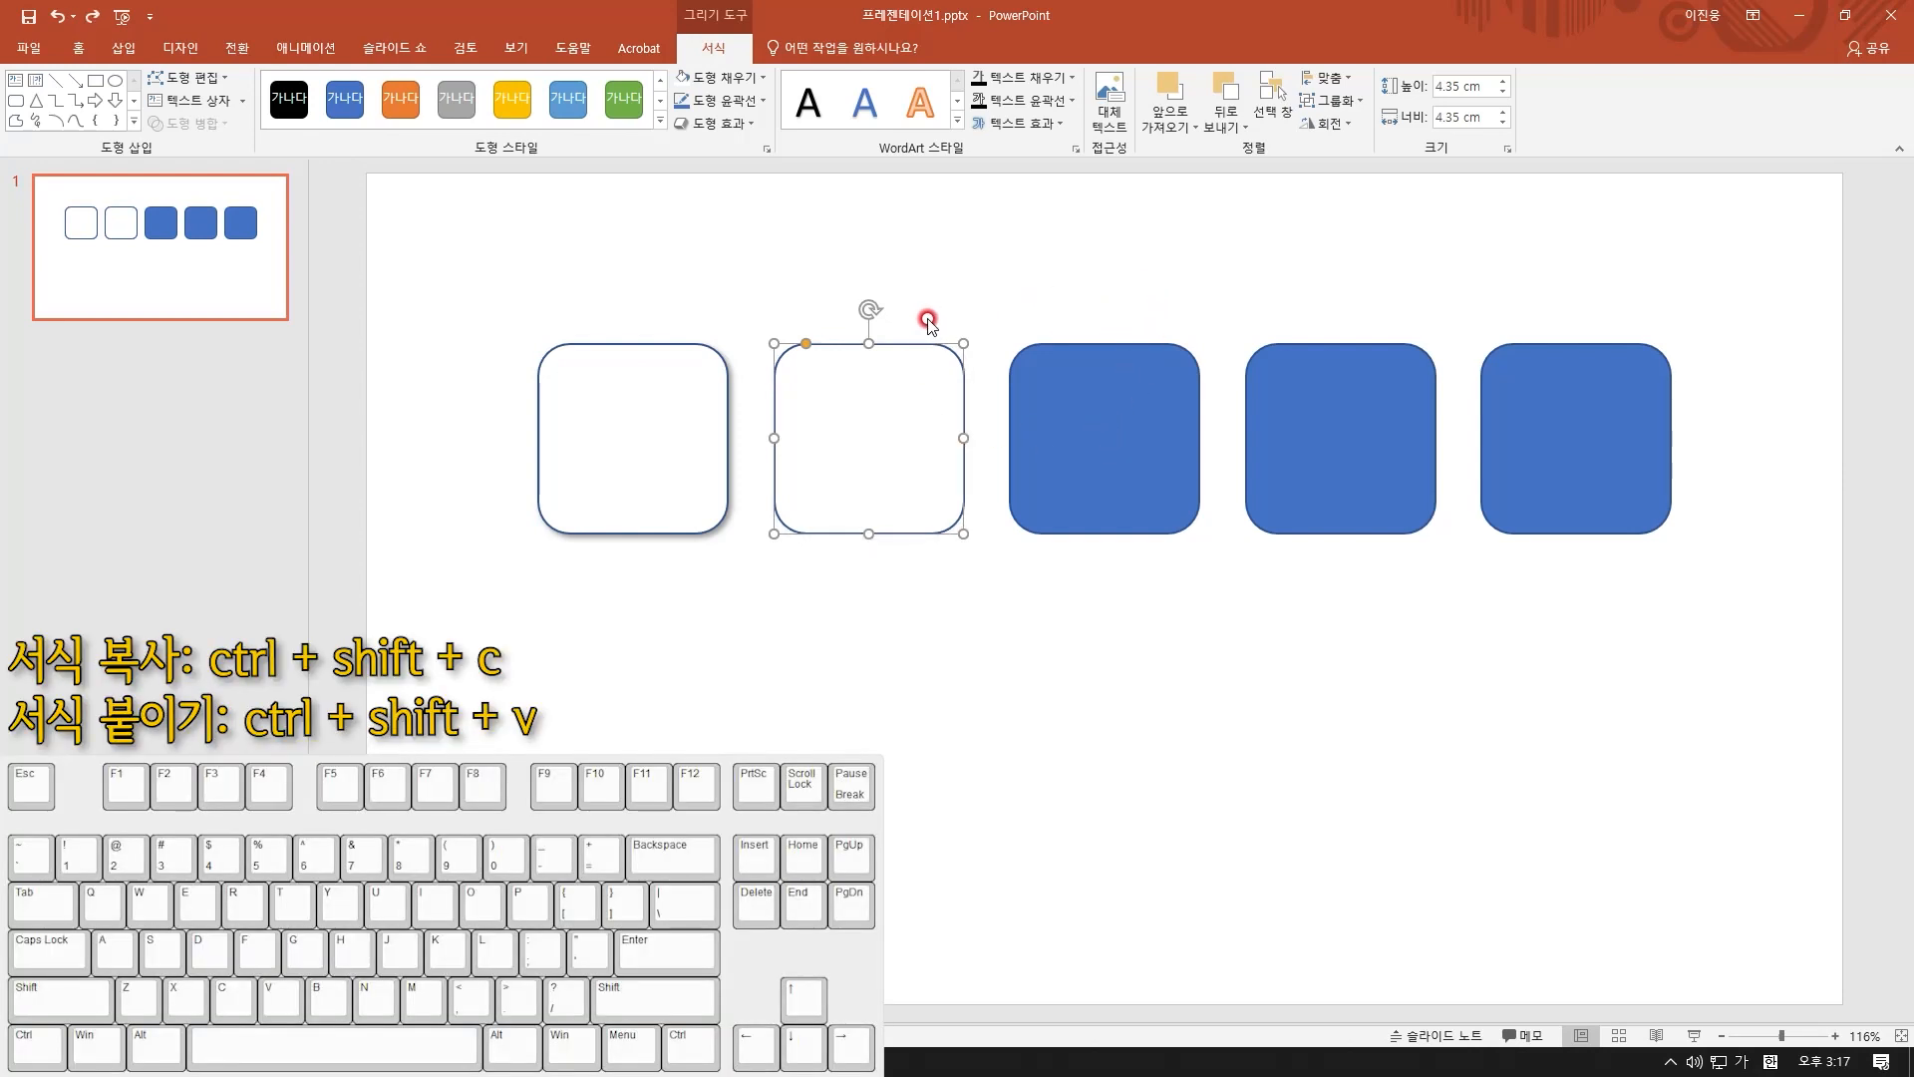
{"action": "left_click", "coordinate": [806, 283]}
Copy the first square's formatting and apply it to the second and third squares and to the last two together
{"action": "left_click", "coordinate": [657, 357]}
{"action": "key", "text": "ctrl+shift+c"}
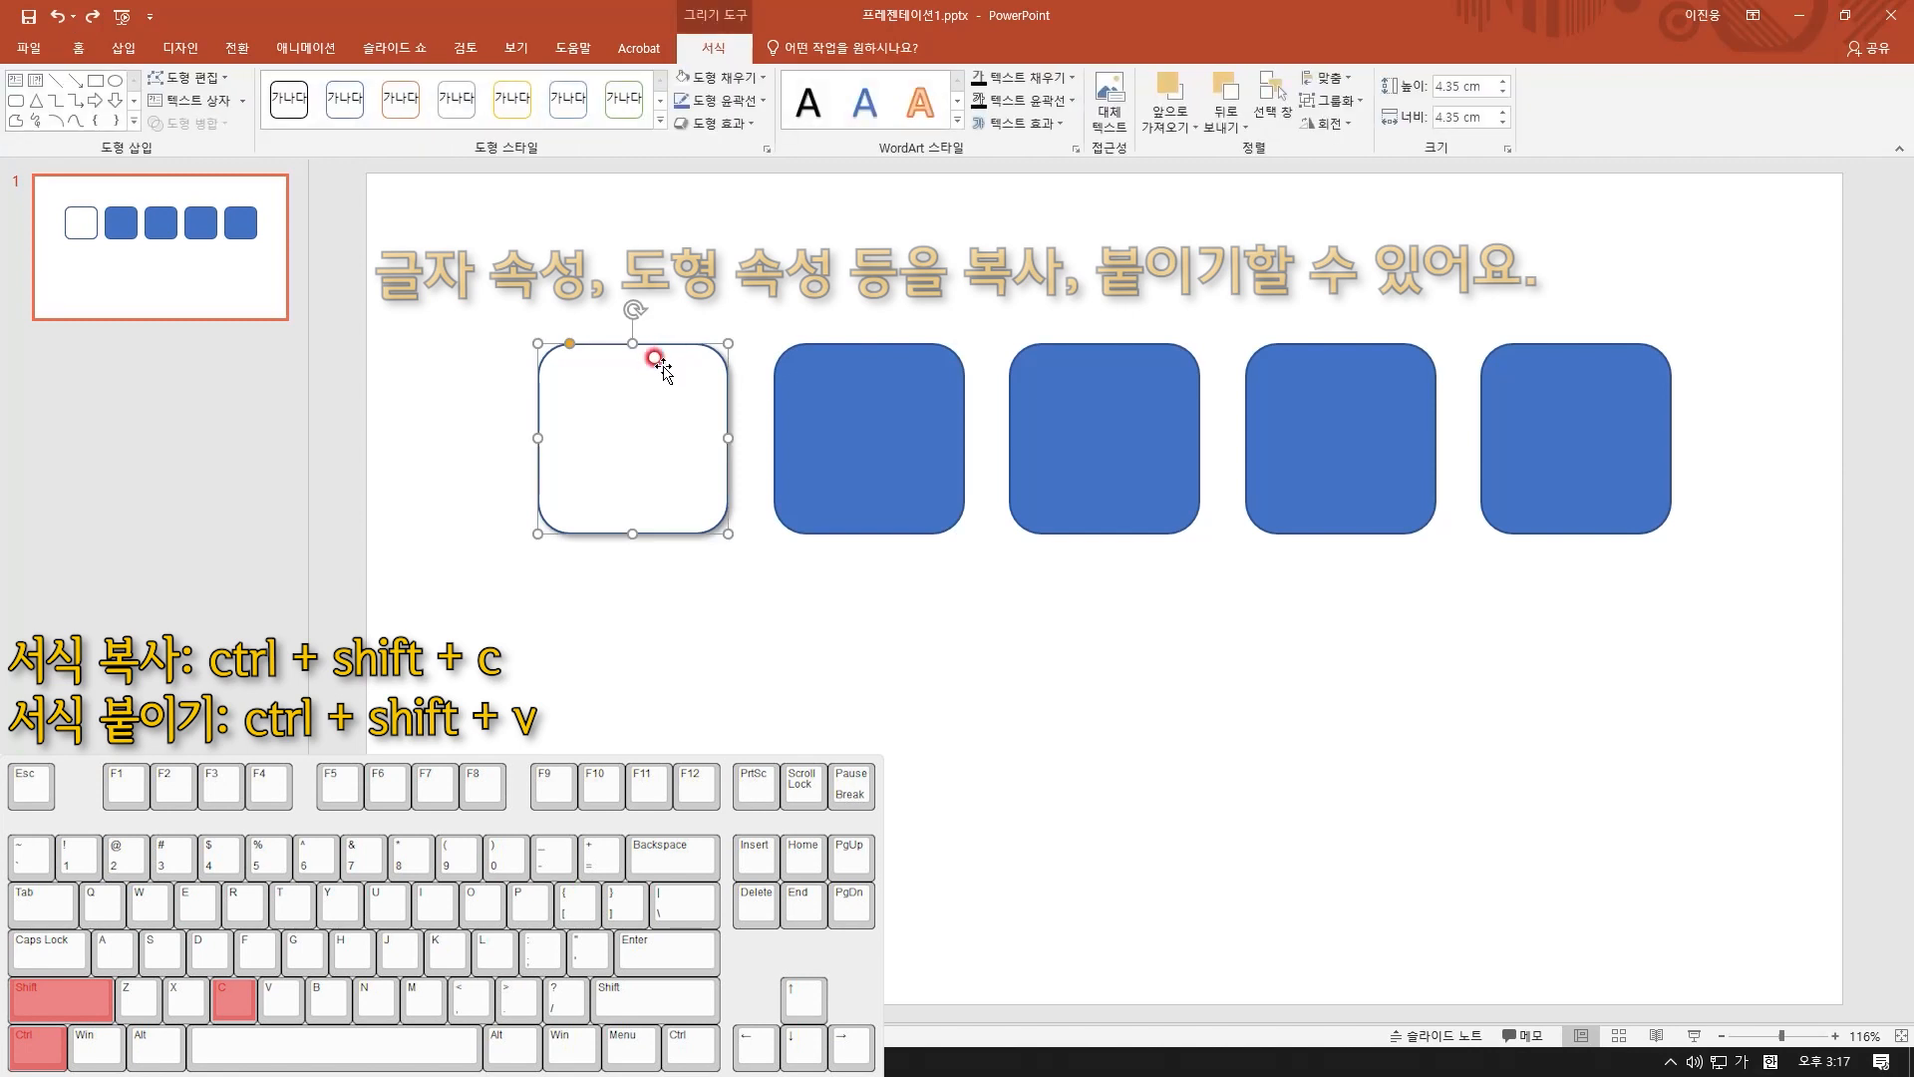
{"action": "left_click", "coordinate": [868, 361]}
{"action": "key", "text": "ctrl+shift+v"}
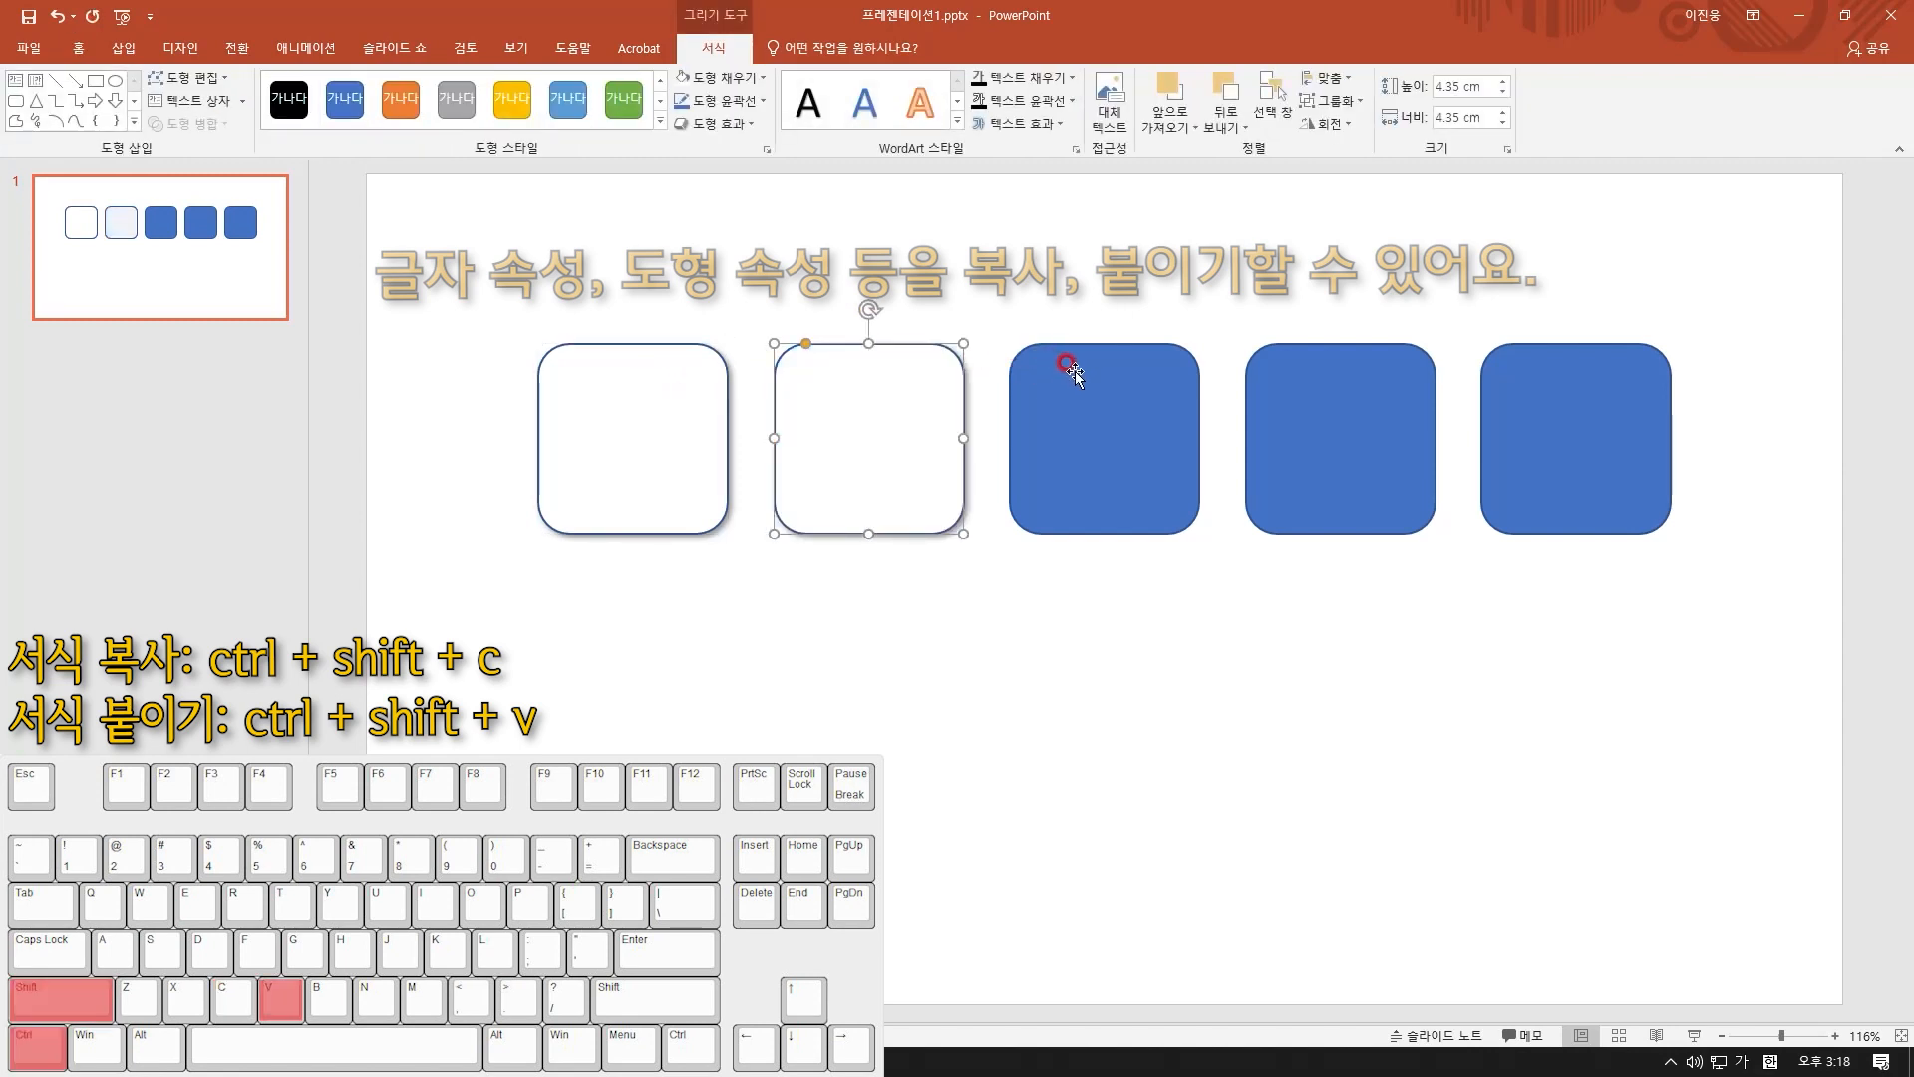
{"action": "left_click", "coordinate": [1082, 376]}
{"action": "key", "text": "ctrl+shift+v"}
{"action": "left_click_drag", "start_coordinate": [1232, 266], "coordinate": [1756, 635]}
{"action": "key", "text": "ctrl+shift+v"}
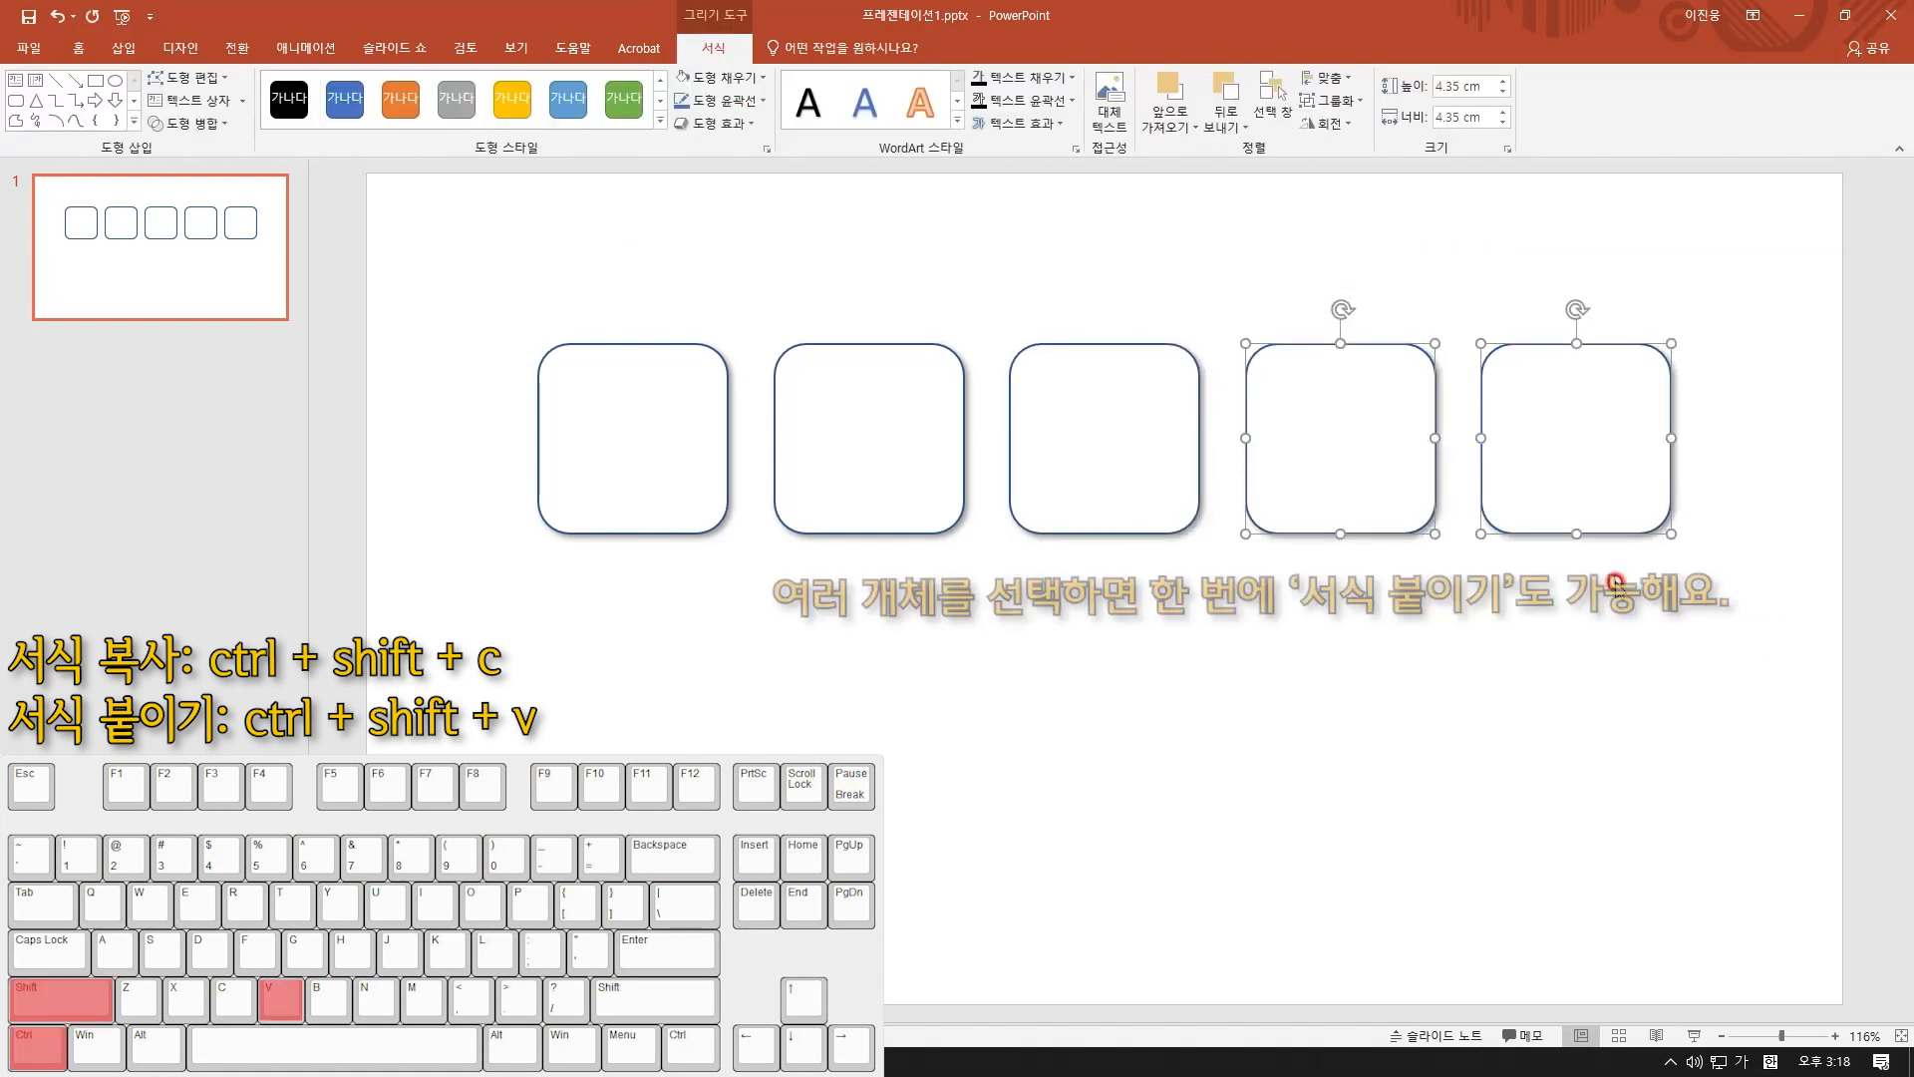
Undo the separate format pastes and apply the copied formatting to the last four squares at once
{"action": "key", "text": "ctrl+z"}
{"action": "key", "text": "ctrl+z"}
{"action": "key", "text": "ctrl+z"}
{"action": "left_click_drag", "start_coordinate": [747, 222], "coordinate": [1709, 693]}
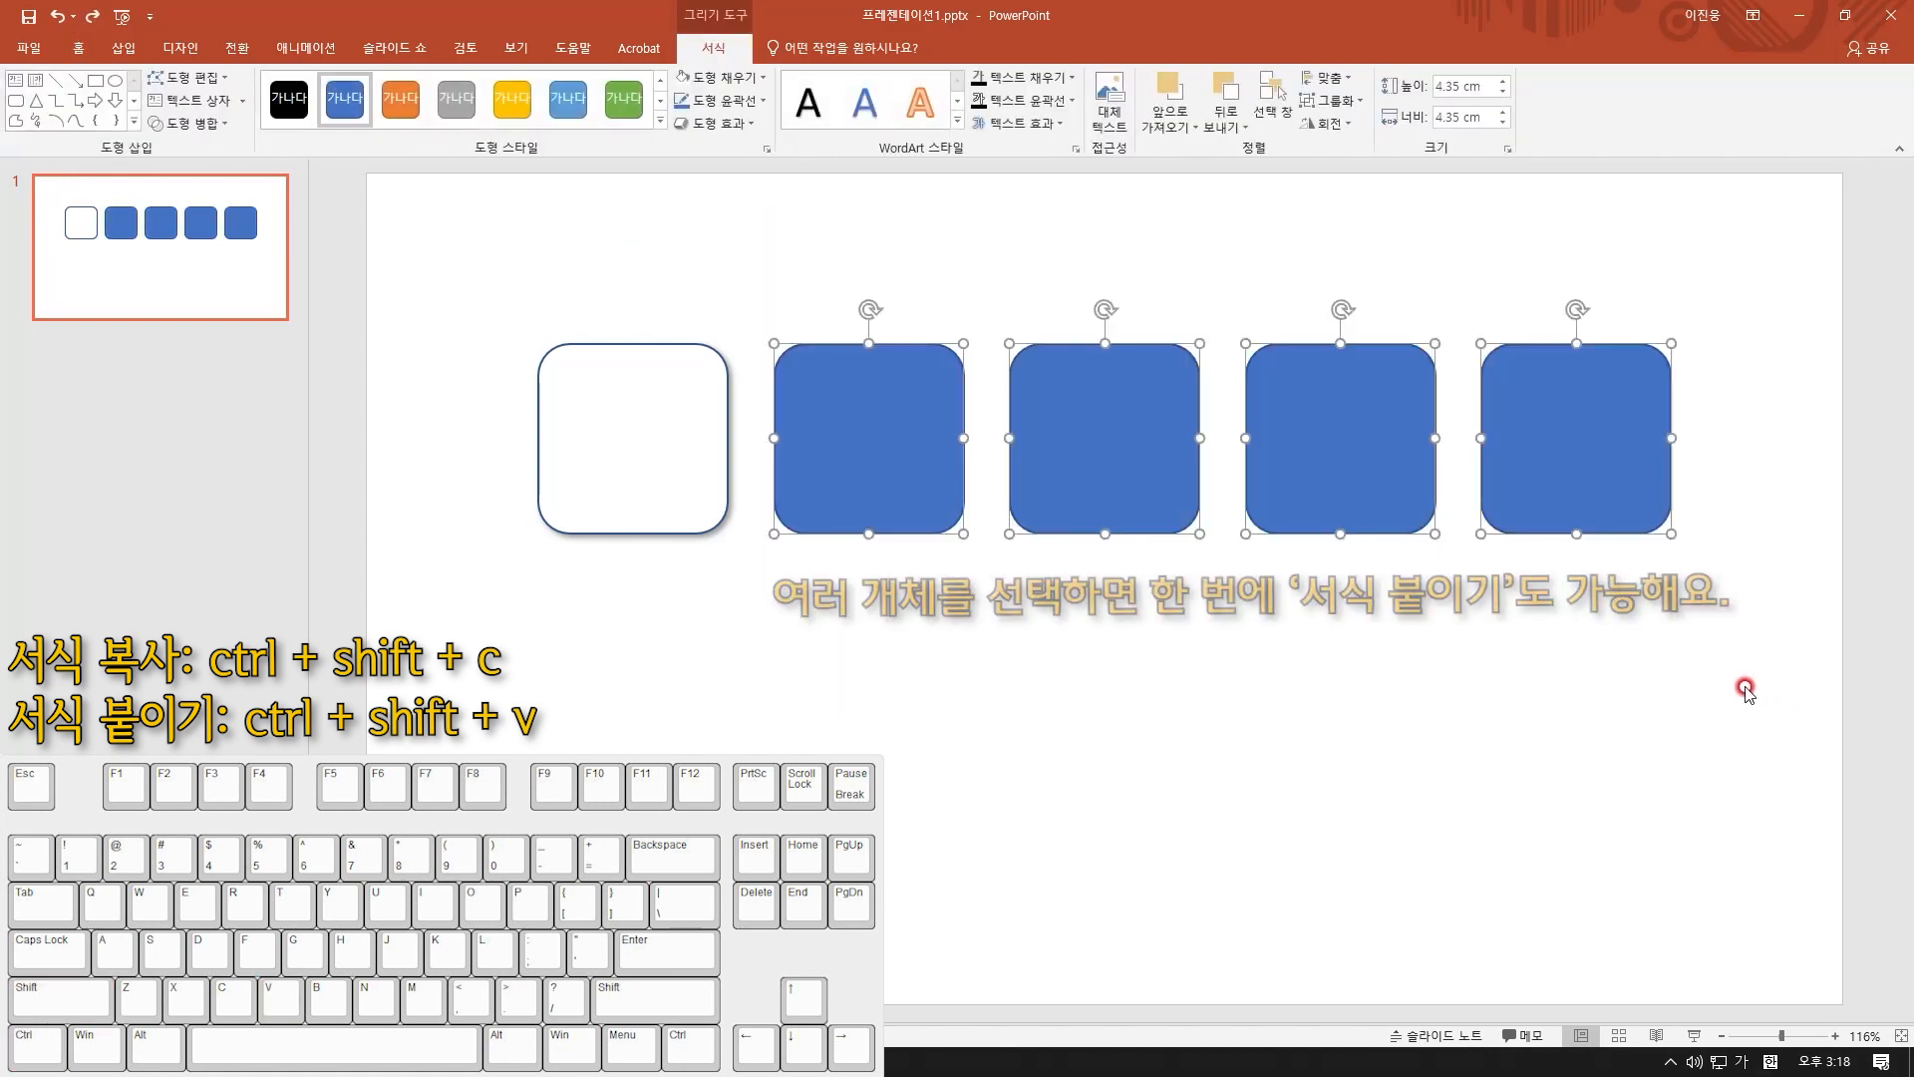
{"action": "key", "text": "ctrl+shift+v"}
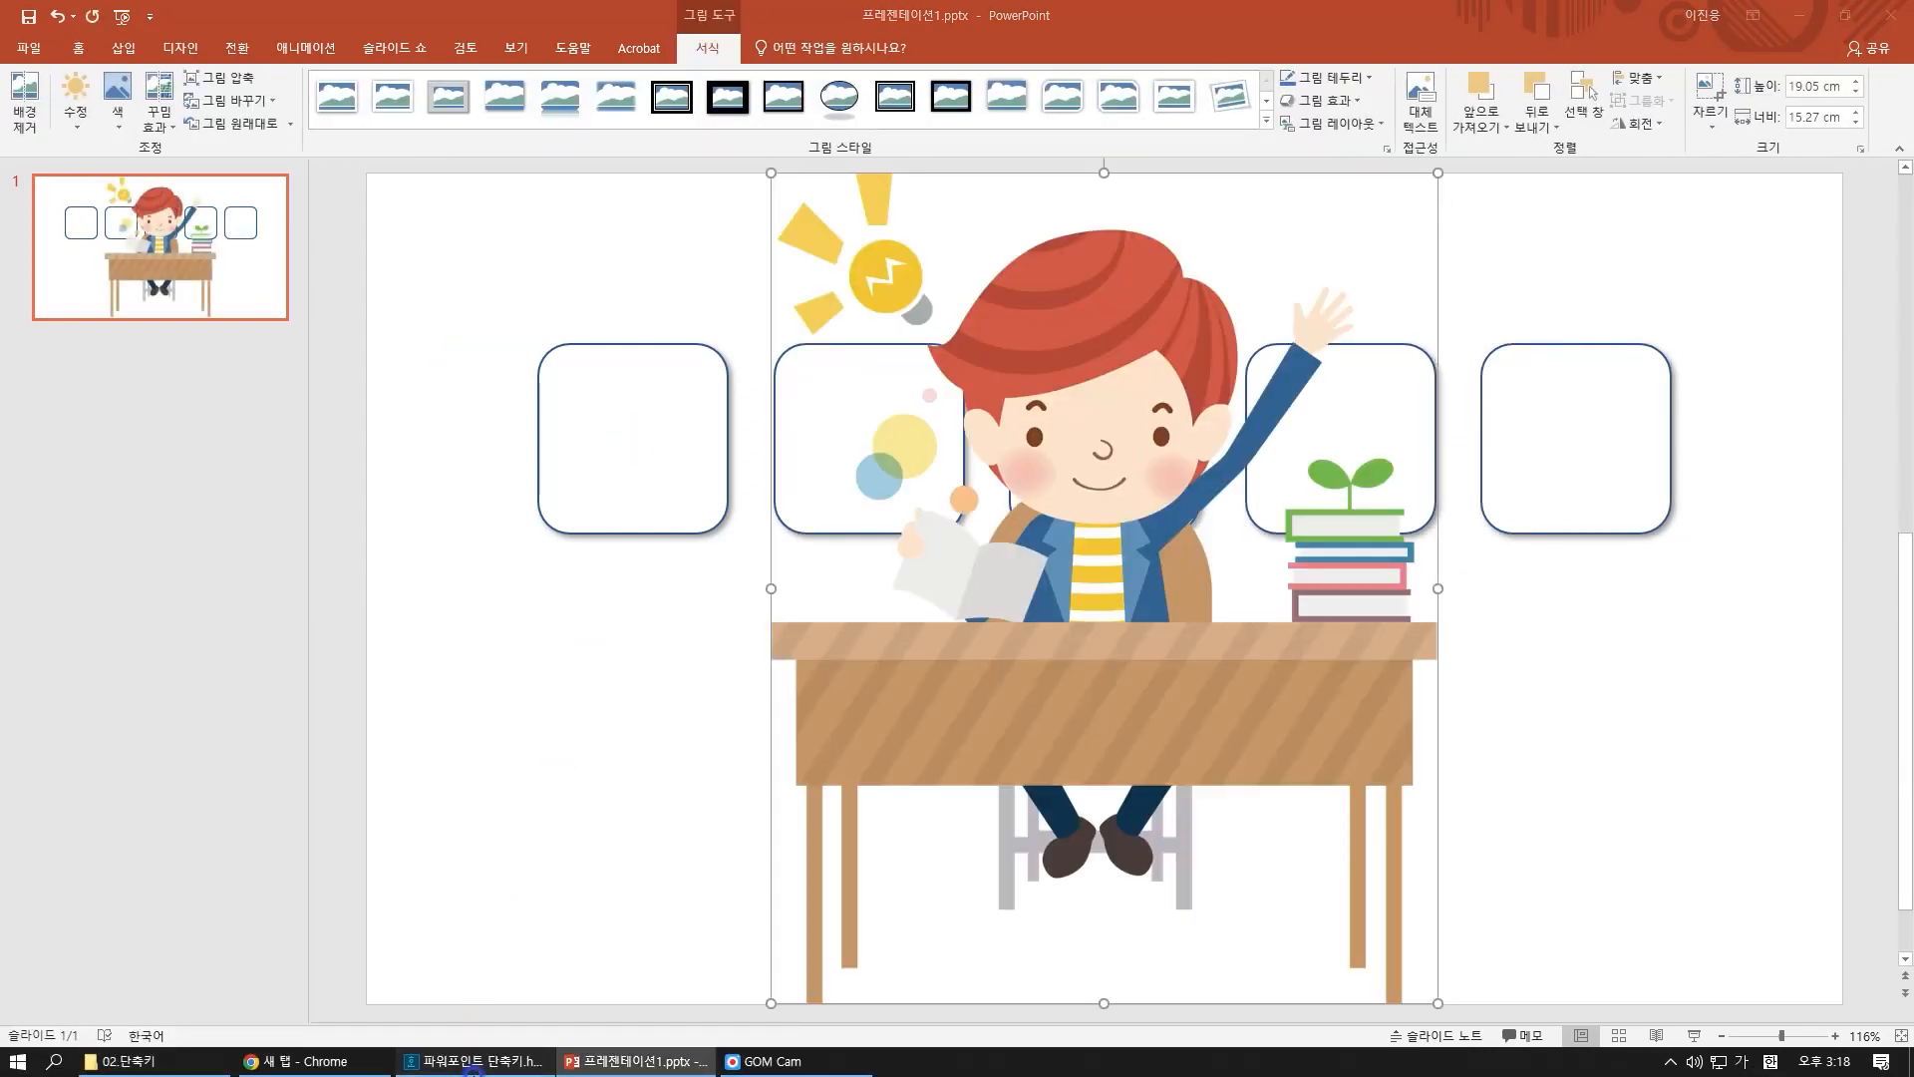
Shrink the picture of the boy at the desk to about 2.97 × 2.38 cm and place it inside the first square
{"action": "left_click_drag", "start_coordinate": [1437, 1003], "coordinate": [975, 428]}
{"action": "left_click_drag", "start_coordinate": [900, 291], "coordinate": [700, 398]}
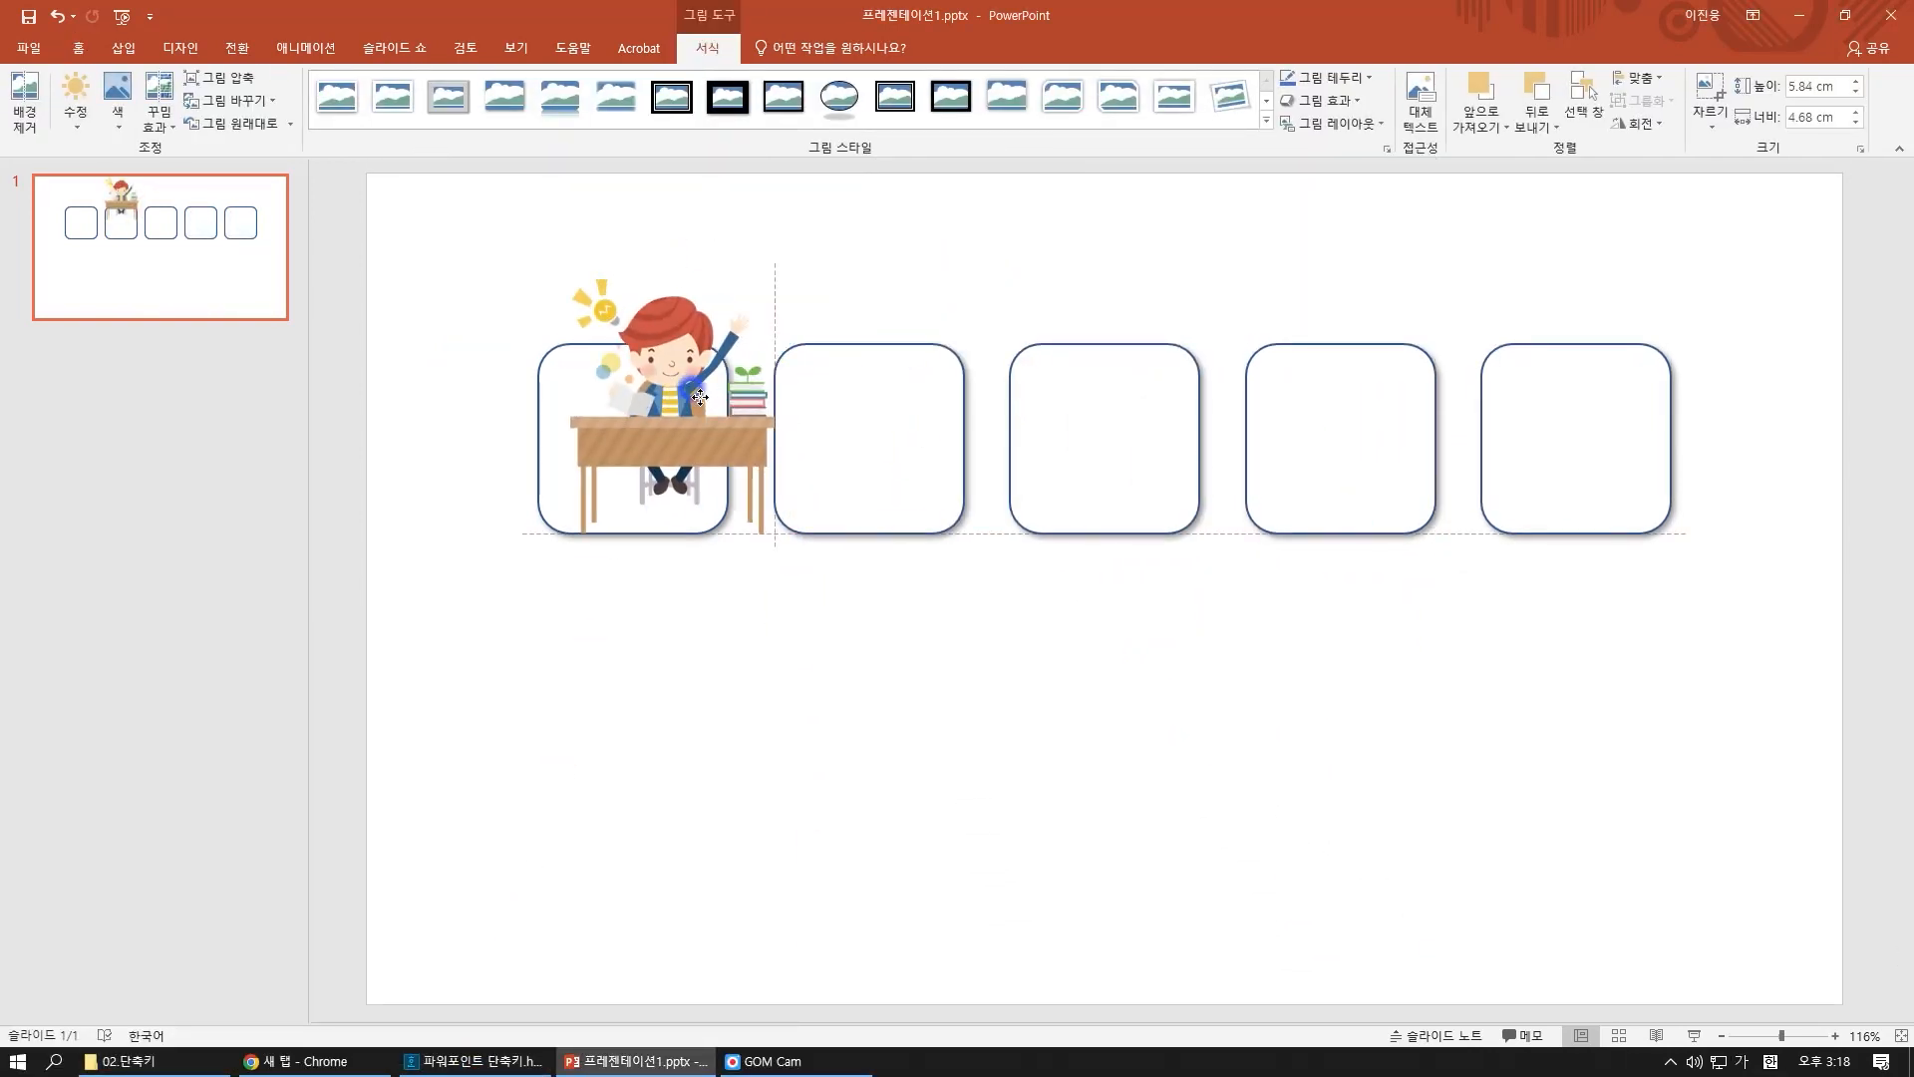
{"action": "left_click_drag", "start_coordinate": [774, 533], "coordinate": [674, 402]}
{"action": "left_click_drag", "start_coordinate": [614, 348], "coordinate": [632, 433]}
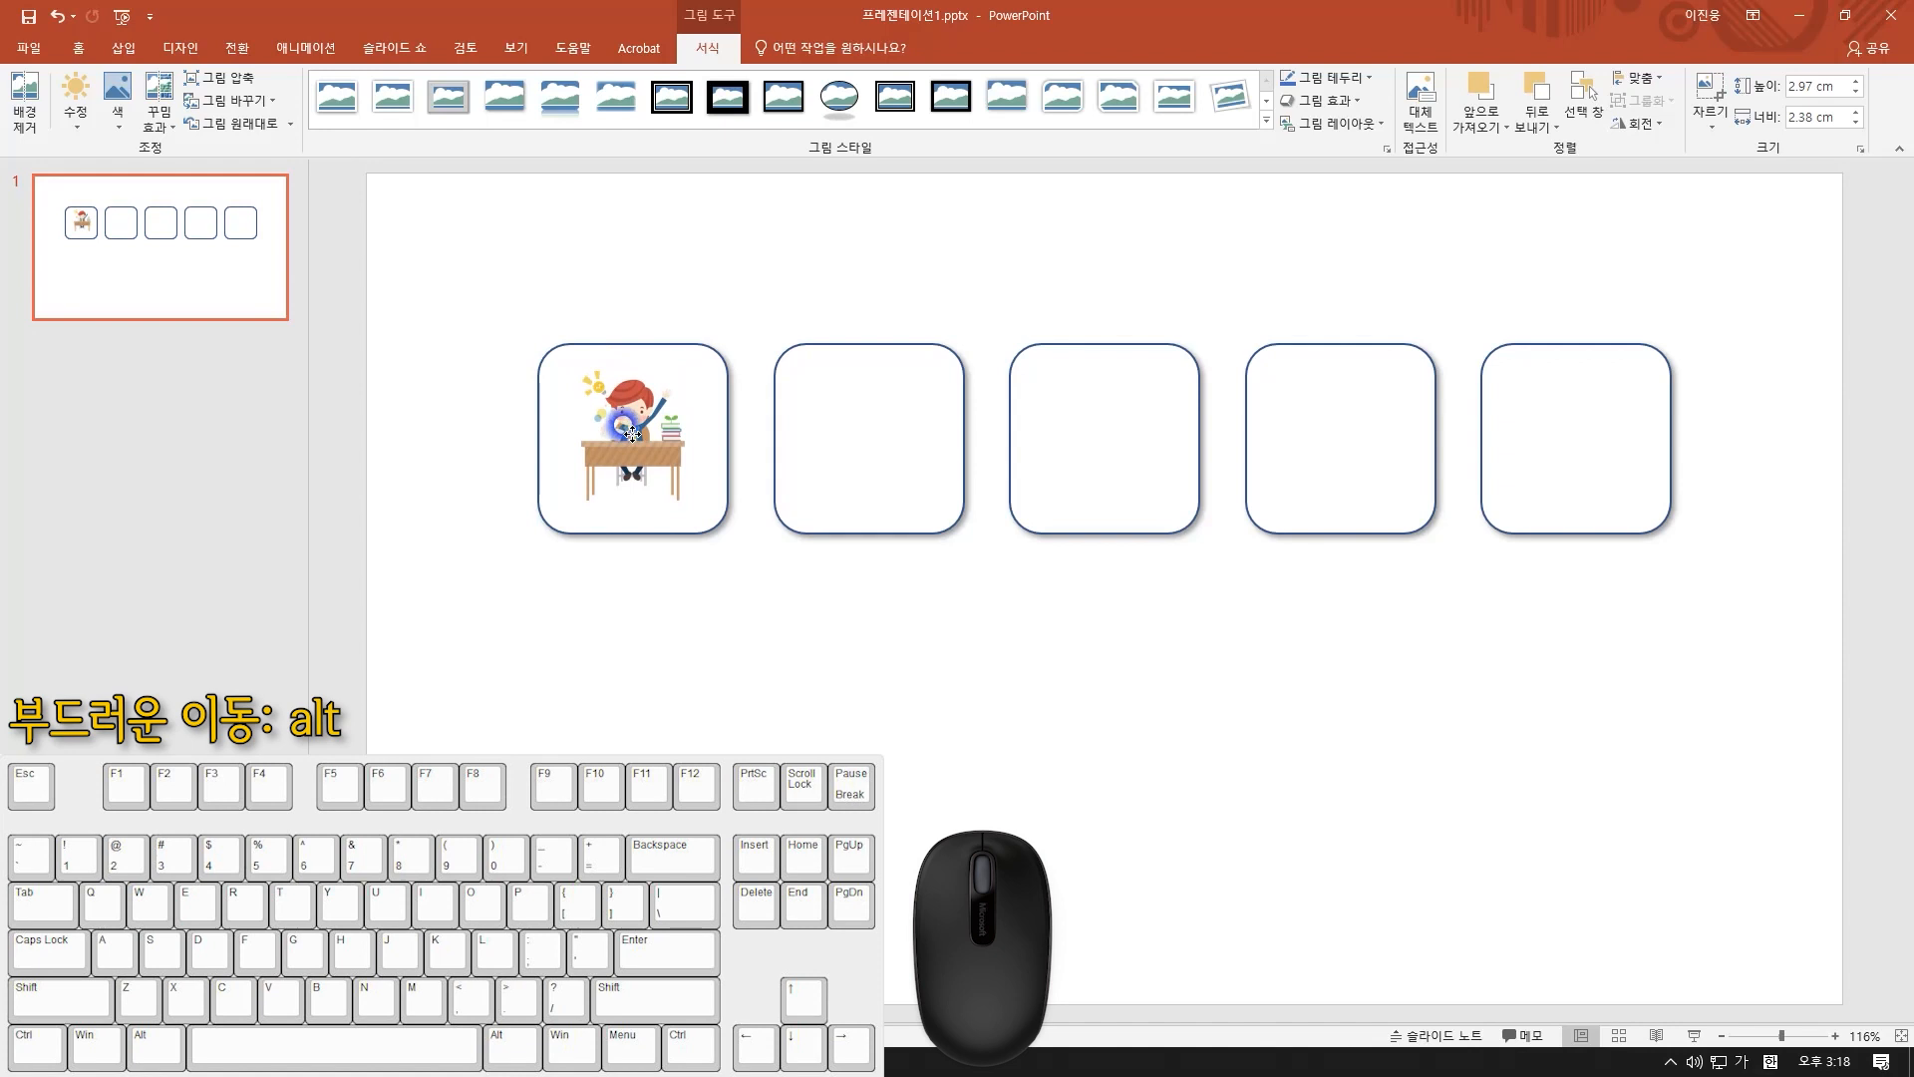
Repeatedly enlarge the boy picture from its corner and recentre it within the first square
{"action": "left_click_drag", "start_coordinate": [685, 502], "coordinate": [697, 517]}
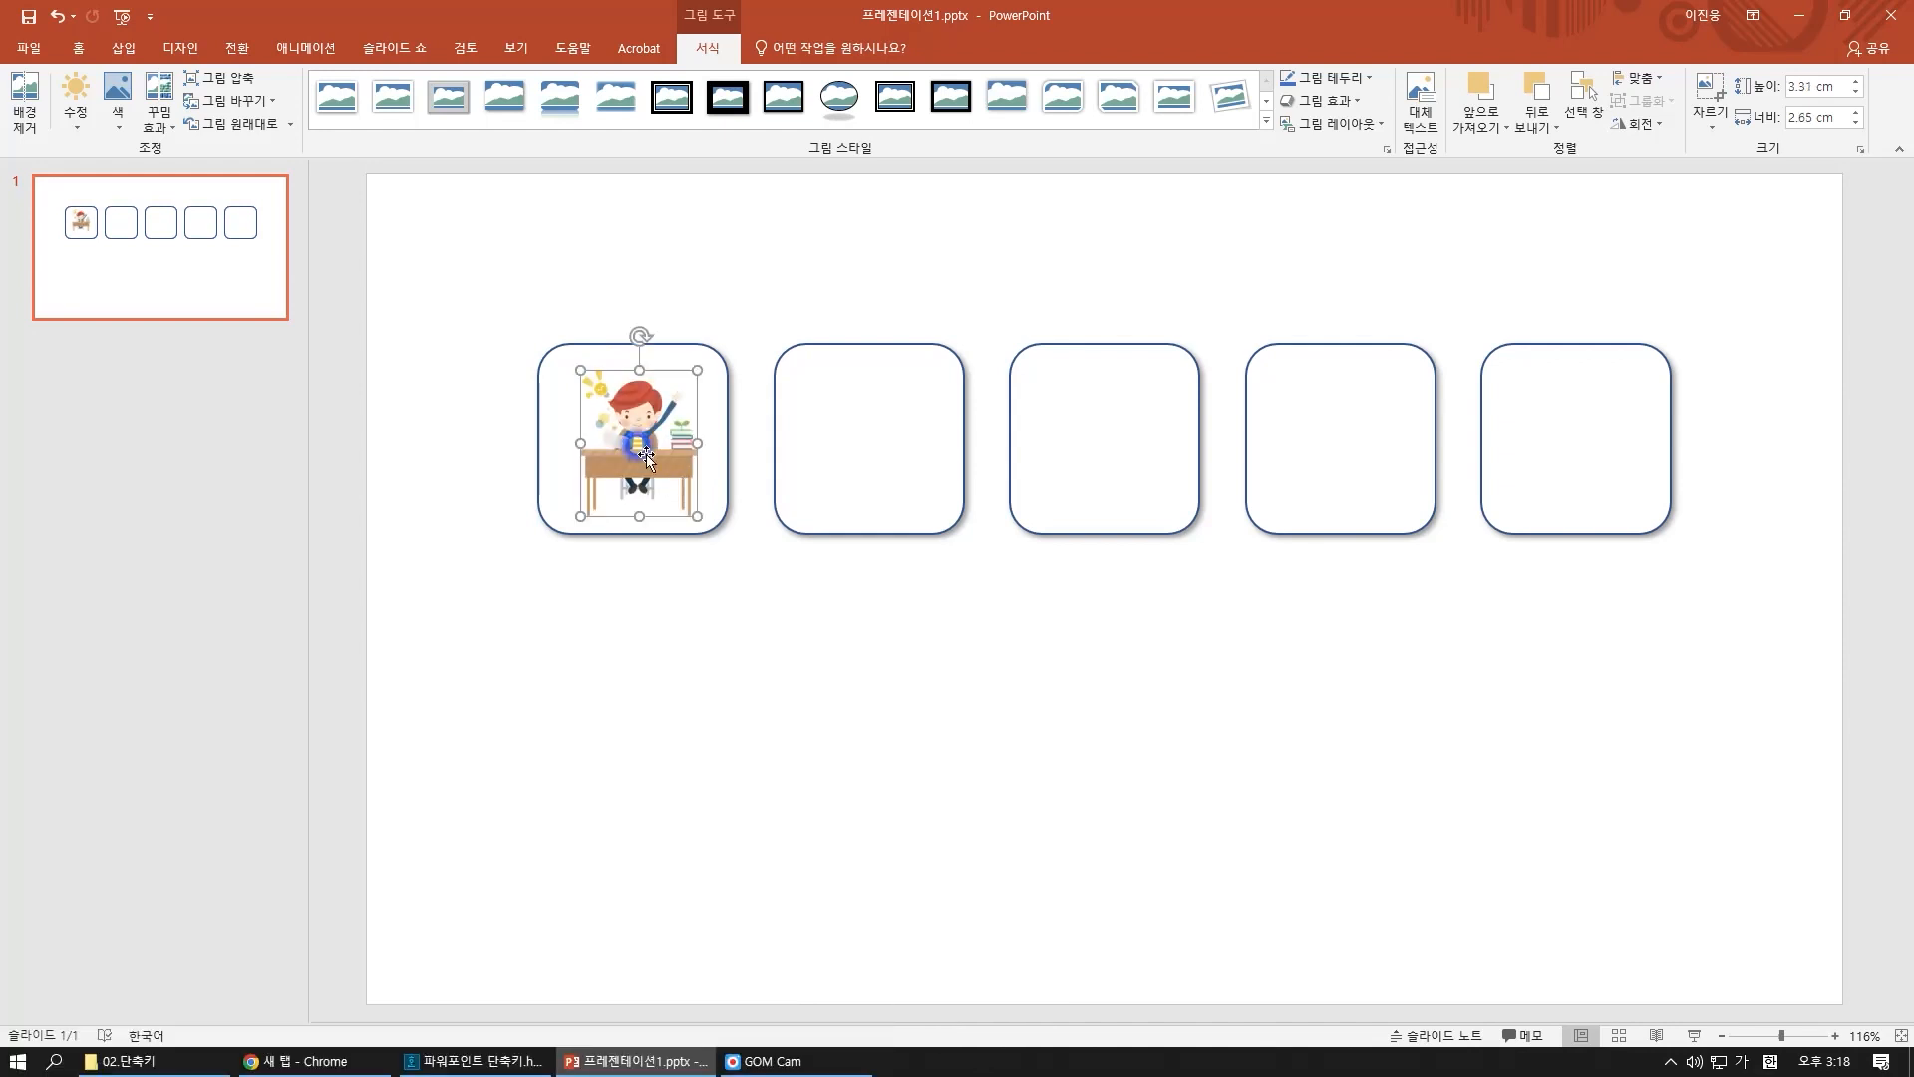
{"action": "left_click_drag", "start_coordinate": [651, 443], "coordinate": [631, 433]}
{"action": "left_click_drag", "start_coordinate": [678, 506], "coordinate": [695, 526]}
{"action": "left_click_drag", "start_coordinate": [643, 452], "coordinate": [652, 448]}
{"action": "left_click_drag", "start_coordinate": [705, 525], "coordinate": [719, 542]}
{"action": "left_click_drag", "start_coordinate": [661, 476], "coordinate": [634, 430]}
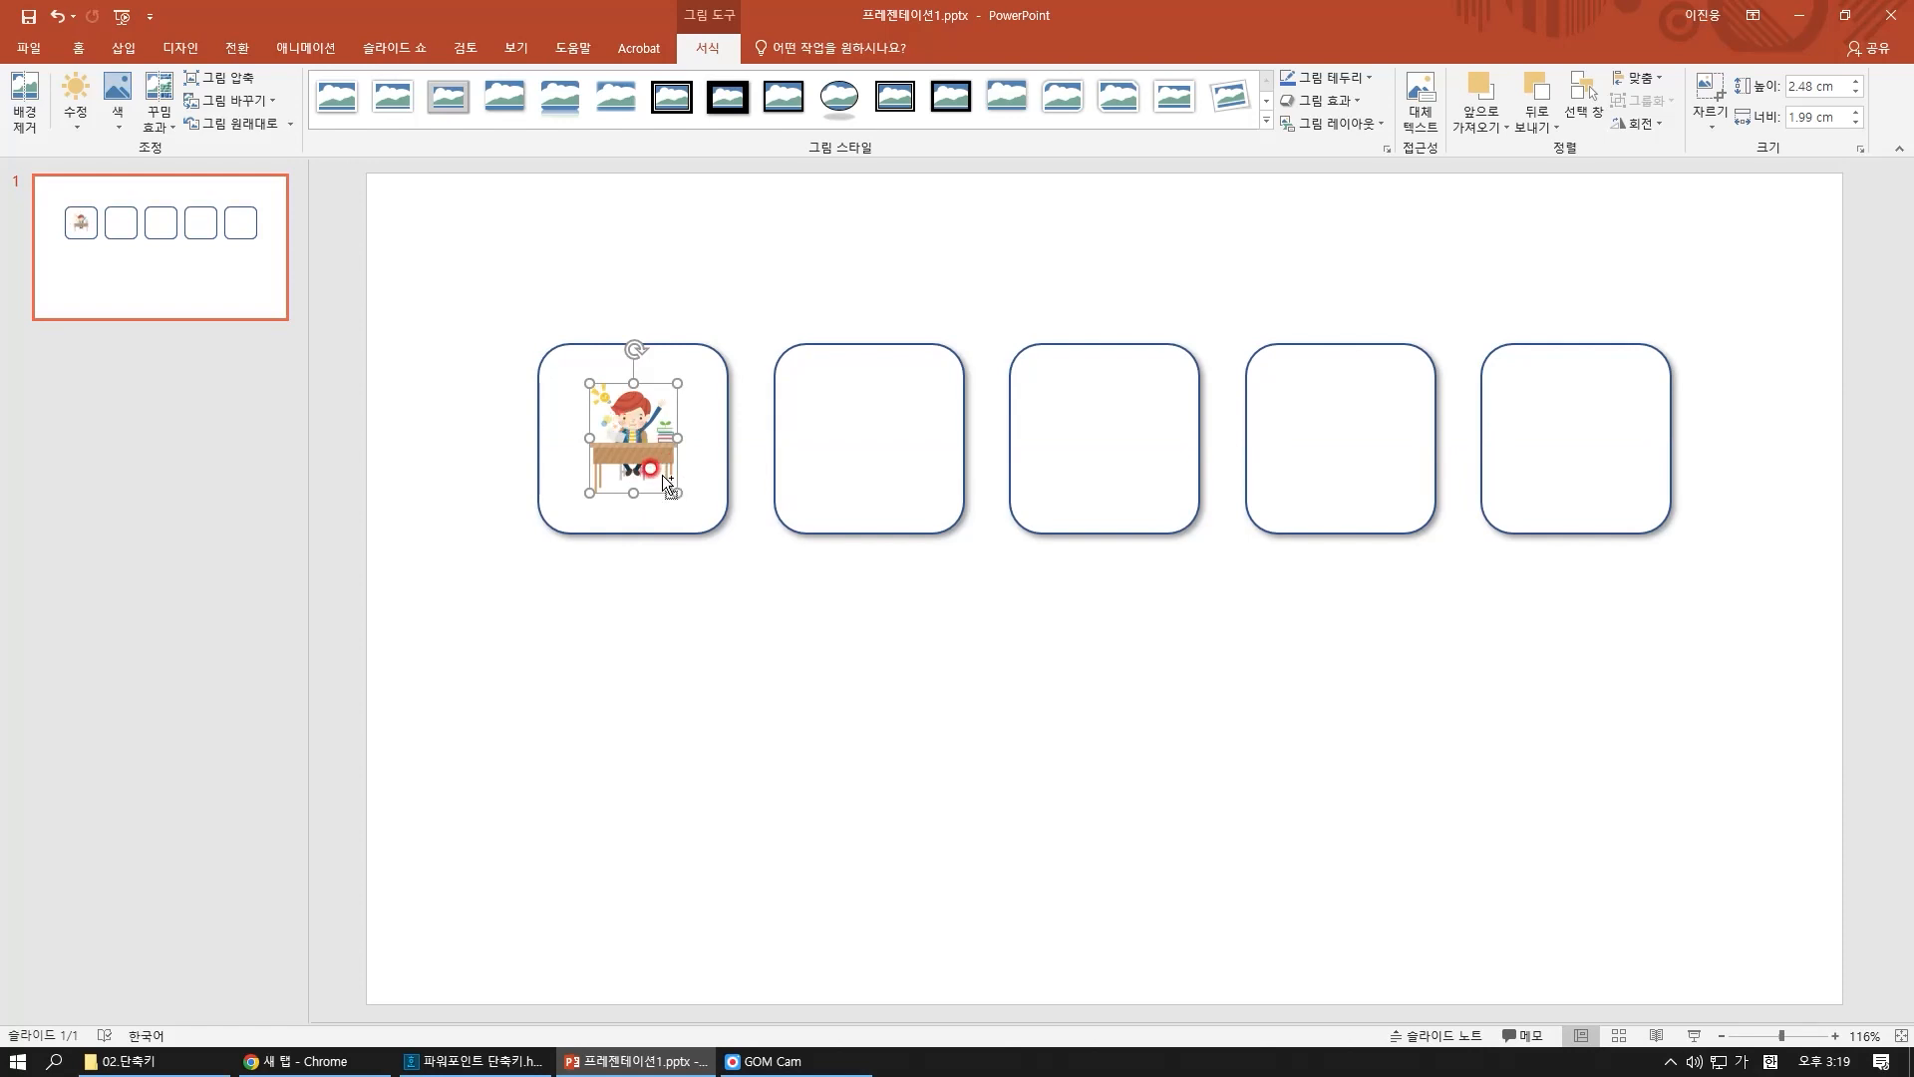
Enlarge the boy picture proportionally about its centre to about 3.97 × 3.18 cm and try the same centred scaling on the second square
{"action": "left_click_drag", "start_coordinate": [675, 489], "coordinate": [703, 516]}
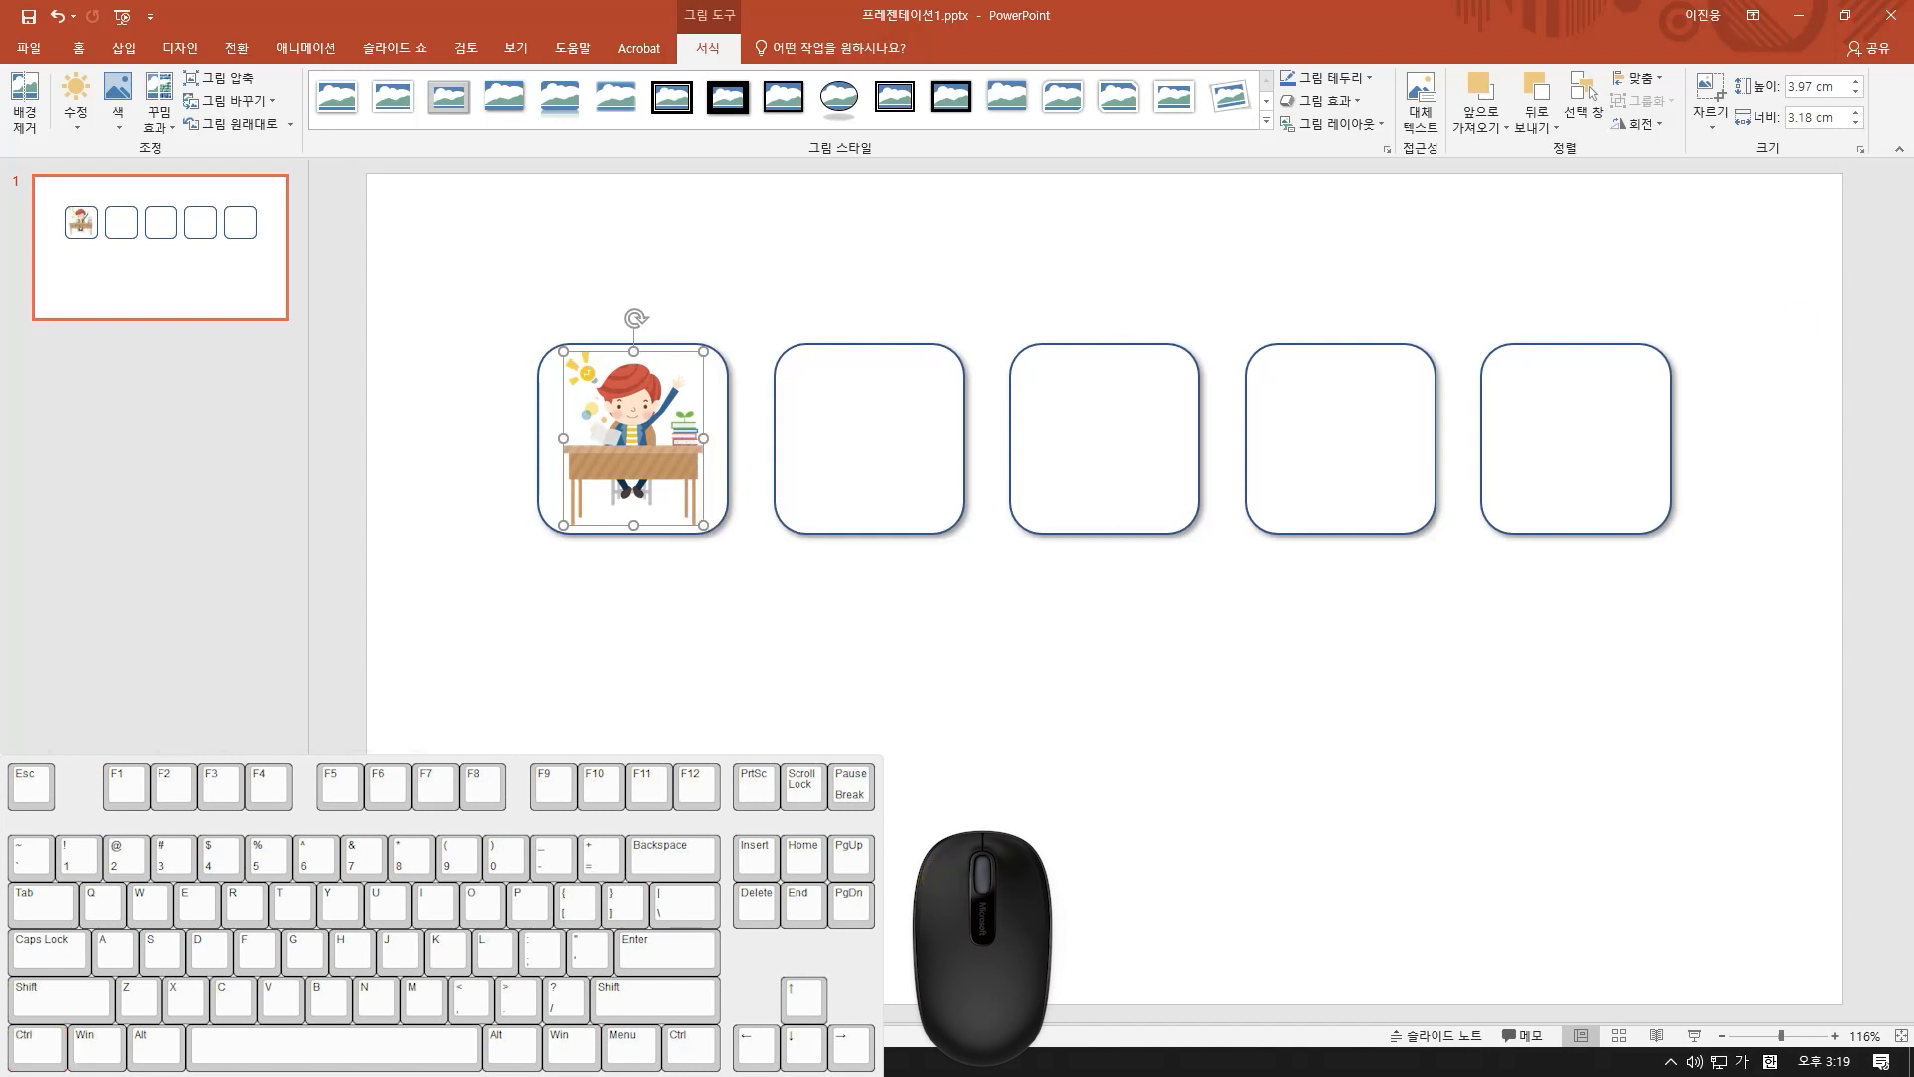
{"action": "left_click", "coordinate": [888, 343]}
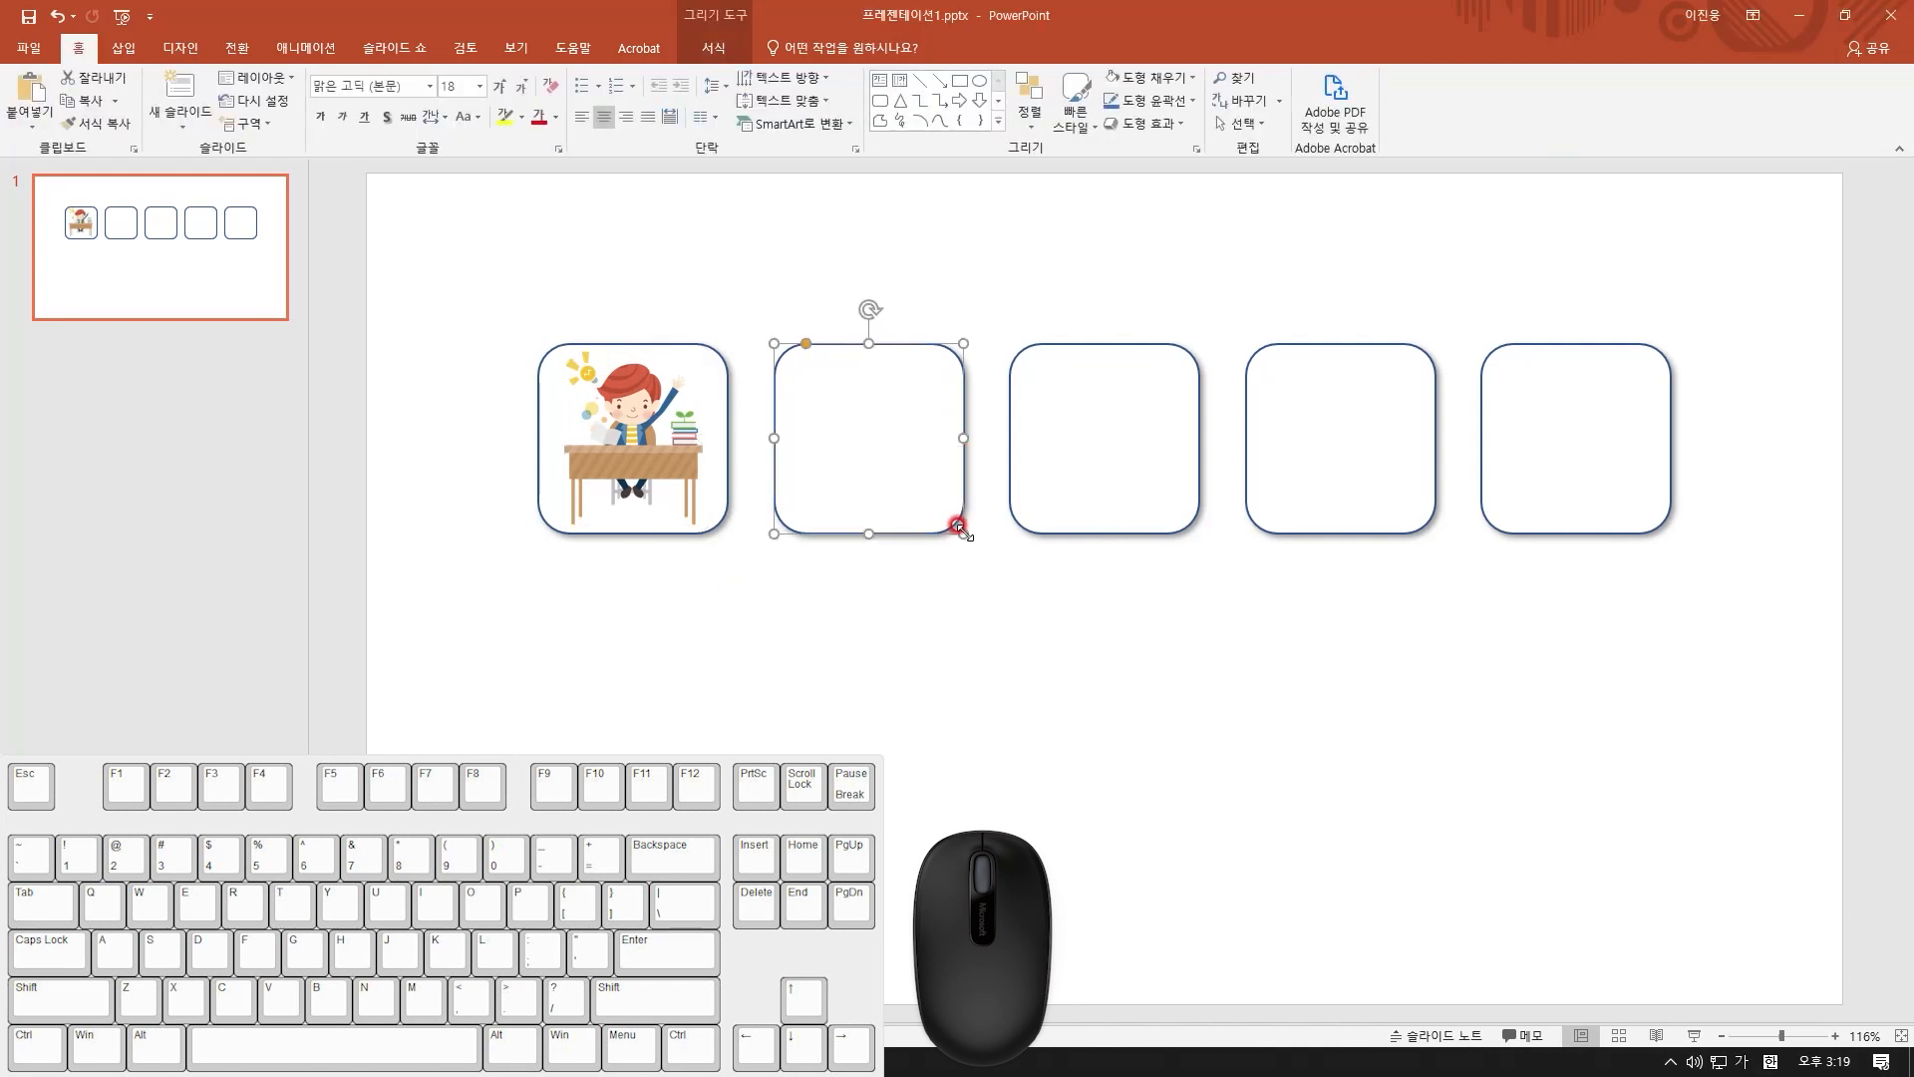
{"action": "mouse_move", "coordinate": [959, 528]}
{"action": "left_mouse_down"}
{"action": "mouse_move", "coordinate": [901, 462]}
{"action": "mouse_move", "coordinate": [984, 534]}
{"action": "mouse_move", "coordinate": [924, 471]}
{"action": "mouse_move", "coordinate": [957, 521]}
{"action": "left_mouse_up"}
{"action": "left_click", "coordinate": [919, 666]}
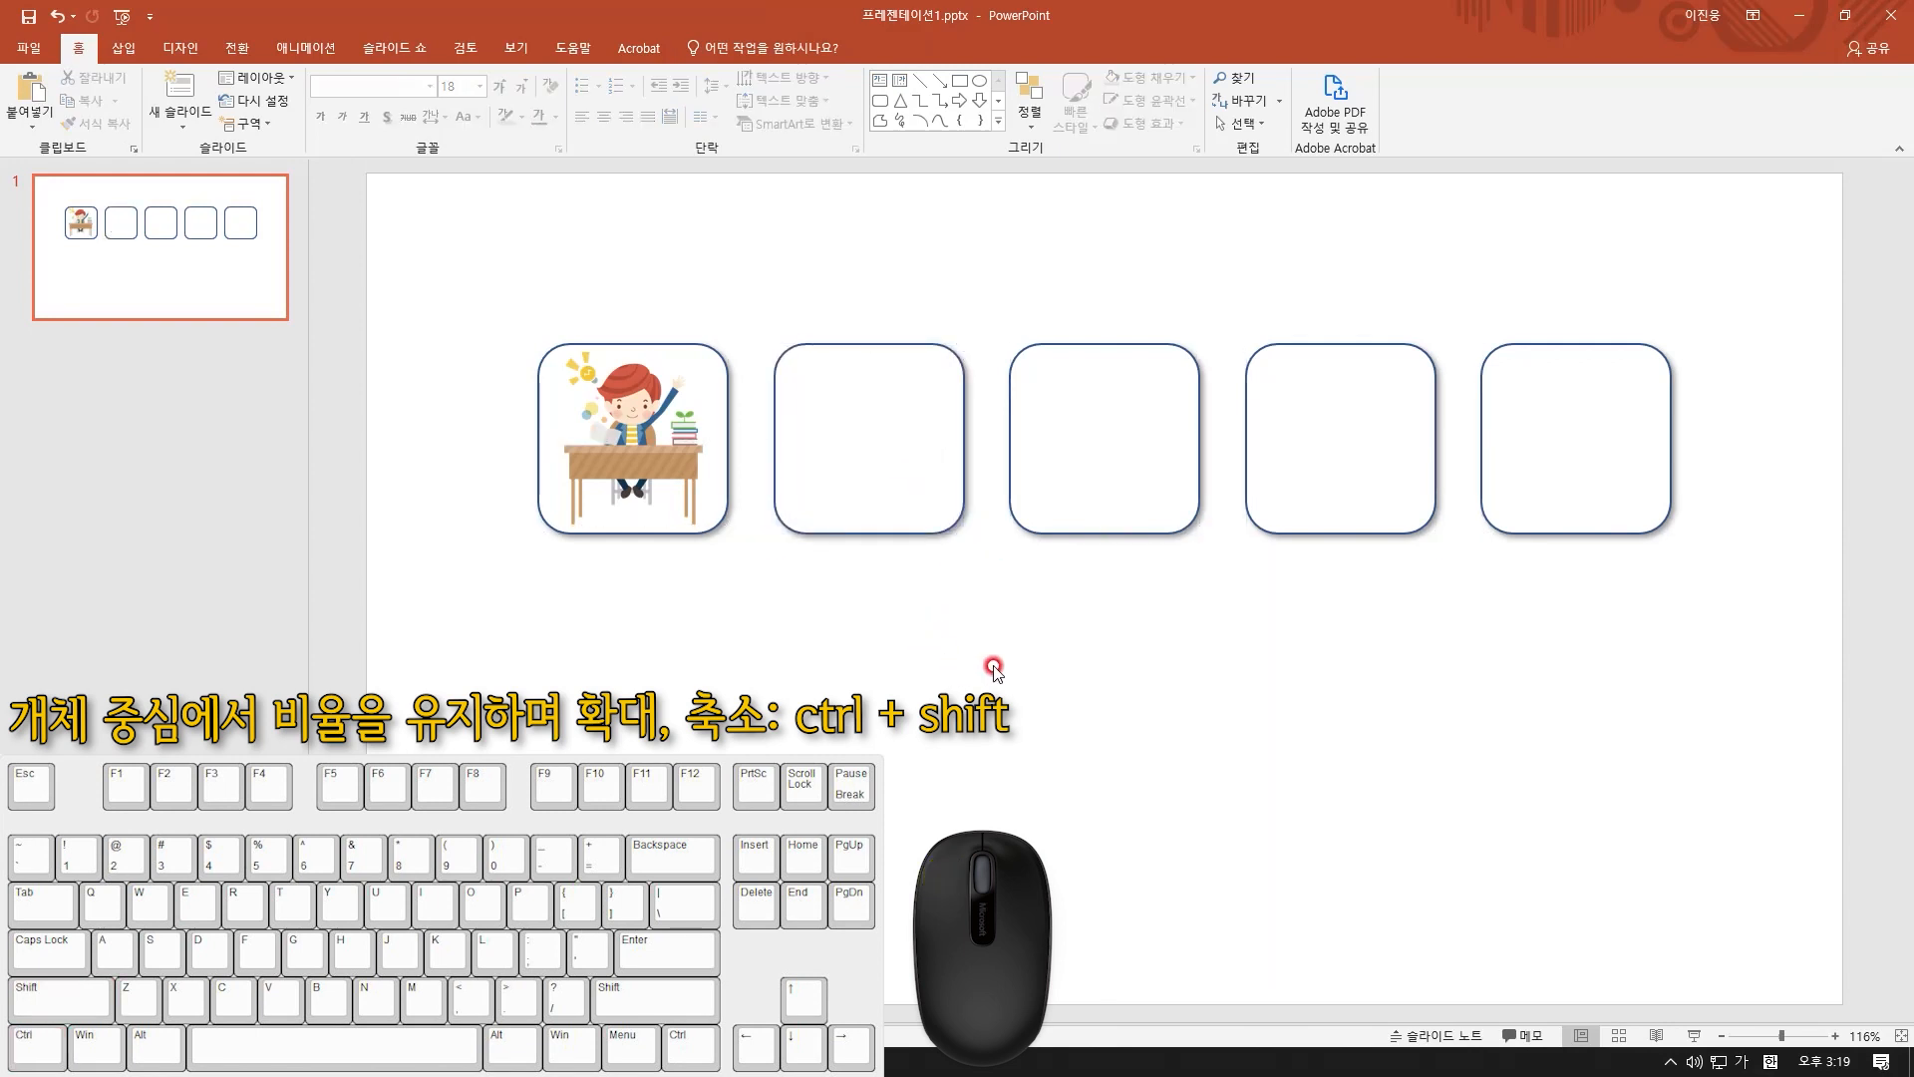
Shrink the pencil cup picture, move it into the second square and scale it from its centre to fit
{"action": "left_click_drag", "start_coordinate": [1243, 428], "coordinate": [868, 437]}
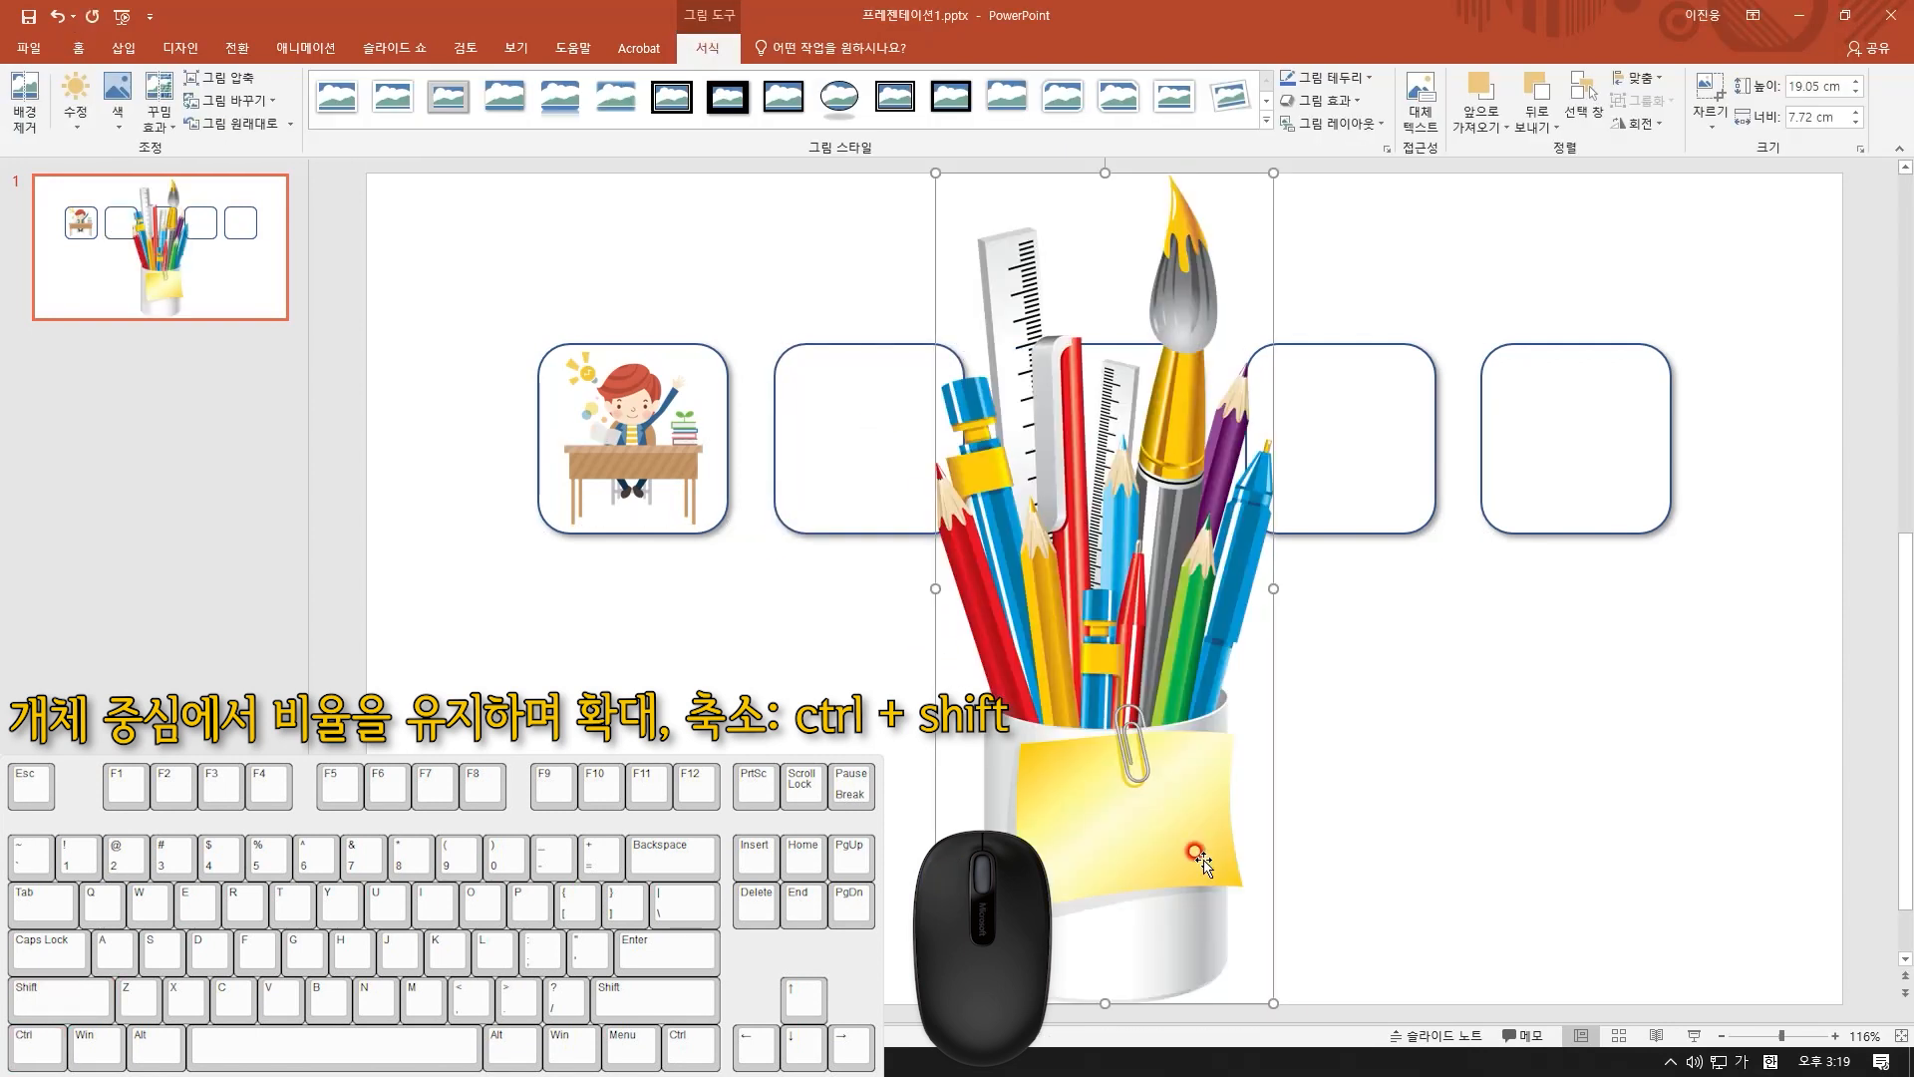
{"action": "left_click_drag", "start_coordinate": [1277, 1004], "coordinate": [1029, 401]}
{"action": "left_click_drag", "start_coordinate": [990, 290], "coordinate": [876, 415]}
{"action": "mouse_move", "coordinate": [912, 526]}
{"action": "left_mouse_down"}
{"action": "mouse_move", "coordinate": [900, 501]}
{"action": "mouse_move", "coordinate": [911, 528]}
{"action": "left_mouse_up"}
Fit the picture of the red-haired girl at a desk inside the third square
{"action": "left_click_drag", "start_coordinate": [1127, 457], "coordinate": [1098, 437]}
{"action": "left_click_drag", "start_coordinate": [1105, 578], "coordinate": [1104, 439]}
{"action": "mouse_move", "coordinate": [1167, 553]}
{"action": "left_mouse_down"}
{"action": "mouse_move", "coordinate": [1122, 455]}
{"action": "mouse_move", "coordinate": [1252, 525]}
{"action": "mouse_move", "coordinate": [1103, 581]}
{"action": "left_mouse_up"}
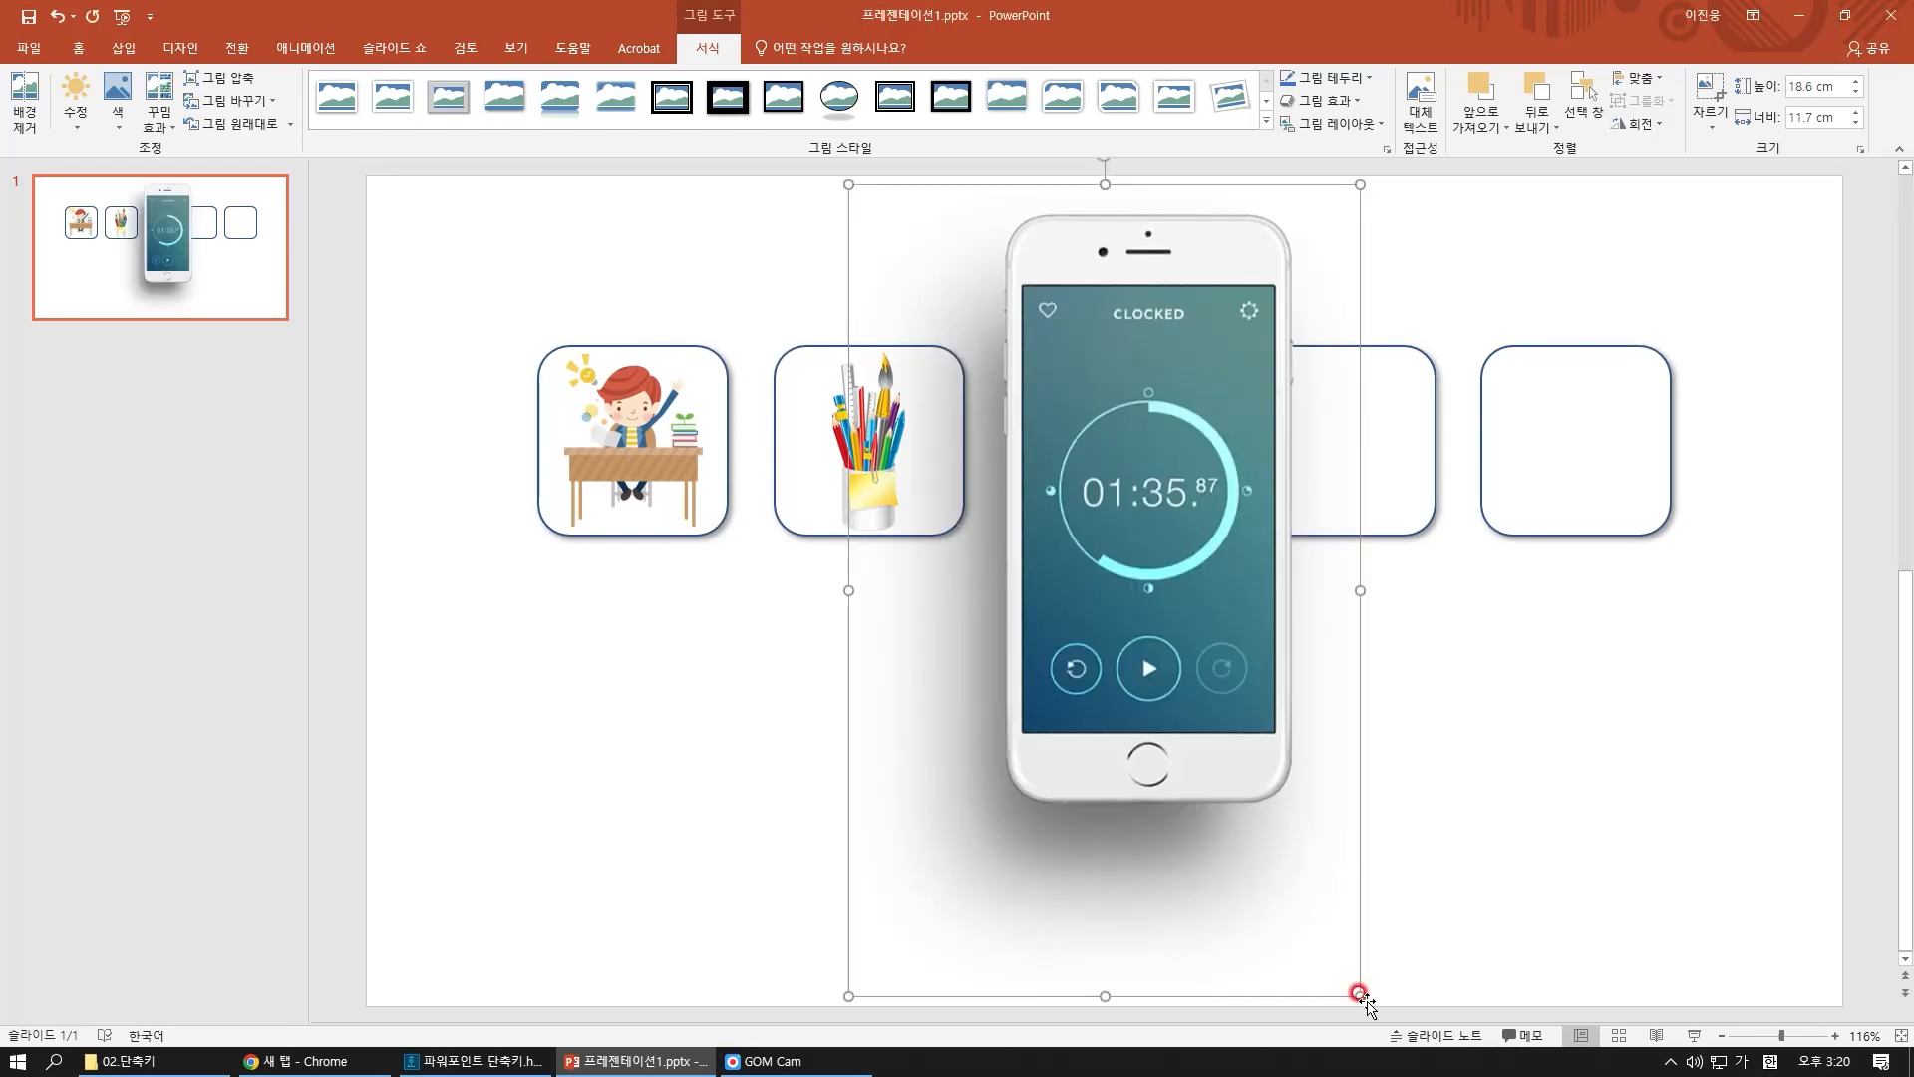
Shrink the smartphone picture and centre it inside the fourth square
{"action": "left_click_drag", "start_coordinate": [1358, 991], "coordinate": [1386, 515]}
{"action": "mouse_move", "coordinate": [1397, 560]}
{"action": "left_mouse_down"}
{"action": "mouse_move", "coordinate": [1386, 539]}
{"action": "mouse_move", "coordinate": [1398, 563]}
{"action": "left_mouse_up"}
{"action": "left_click_drag", "start_coordinate": [1568, 429], "coordinate": [1568, 429]}
Move the stack of books picture onto the fifth square and scale it about its centre to about 3.35 × 3.42 cm
{"action": "left_click_drag", "start_coordinate": [1105, 583], "coordinate": [1583, 470]}
{"action": "left_click_drag", "start_coordinate": [1730, 619], "coordinate": [1500, 391]}
{"action": "left_click_drag", "start_coordinate": [1467, 361], "coordinate": [1629, 518]}
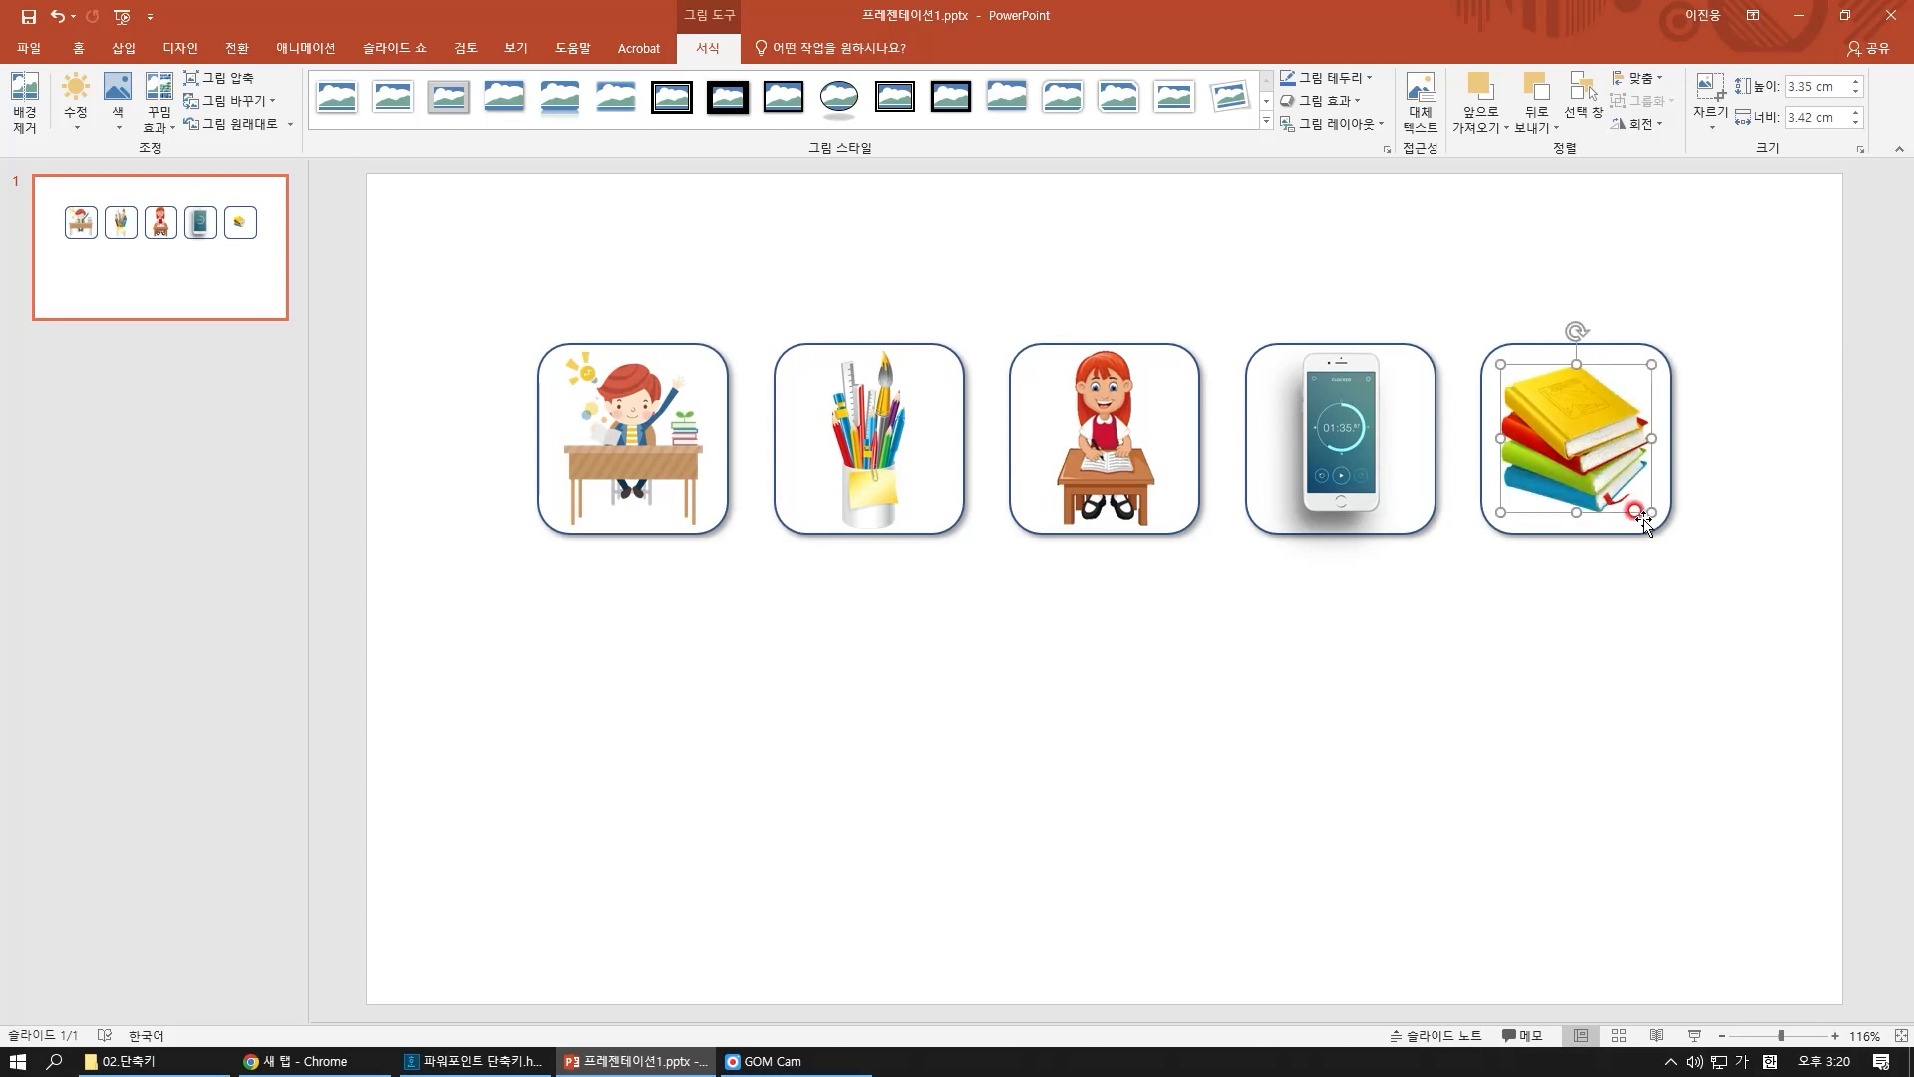
{"action": "left_click", "coordinate": [1721, 598]}
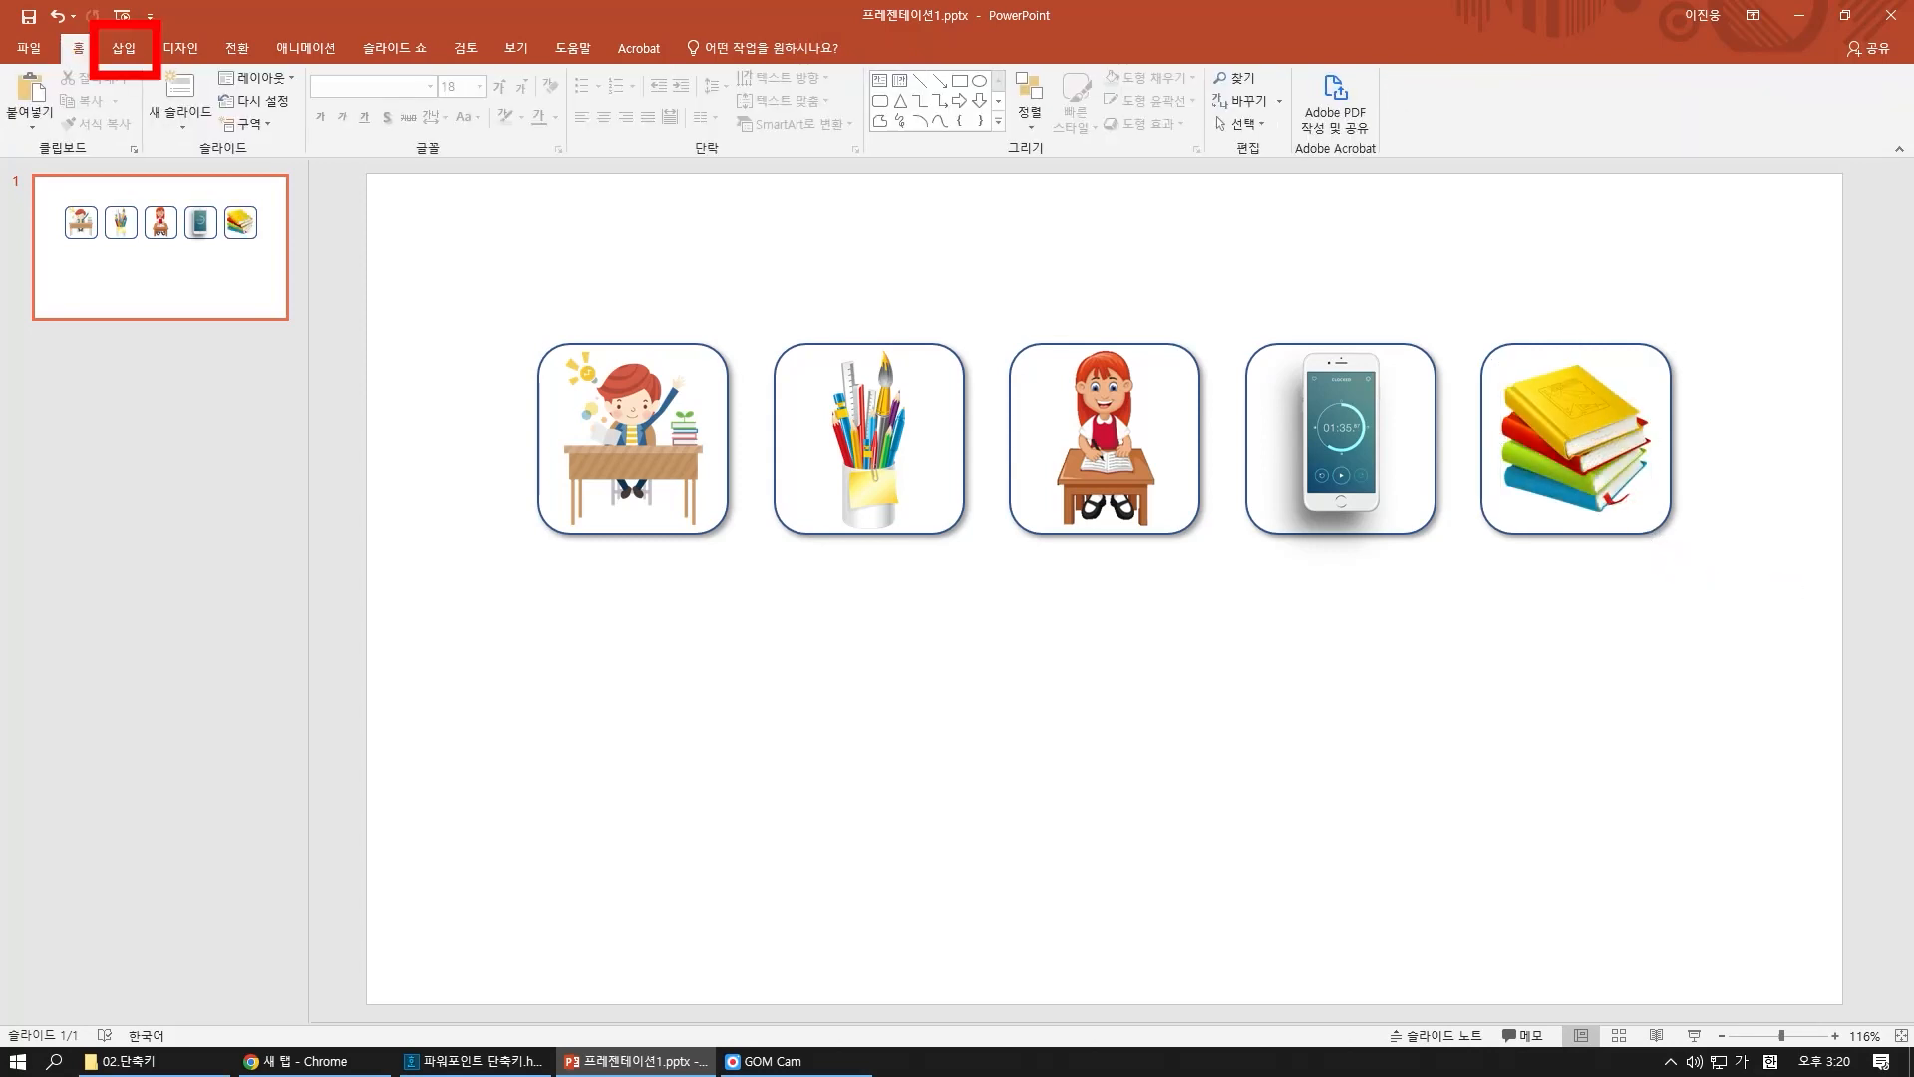
Add a text box reading "1. 테스트" below the first square, centre its text and align the box under the square
{"action": "left_click", "coordinate": [128, 50]}
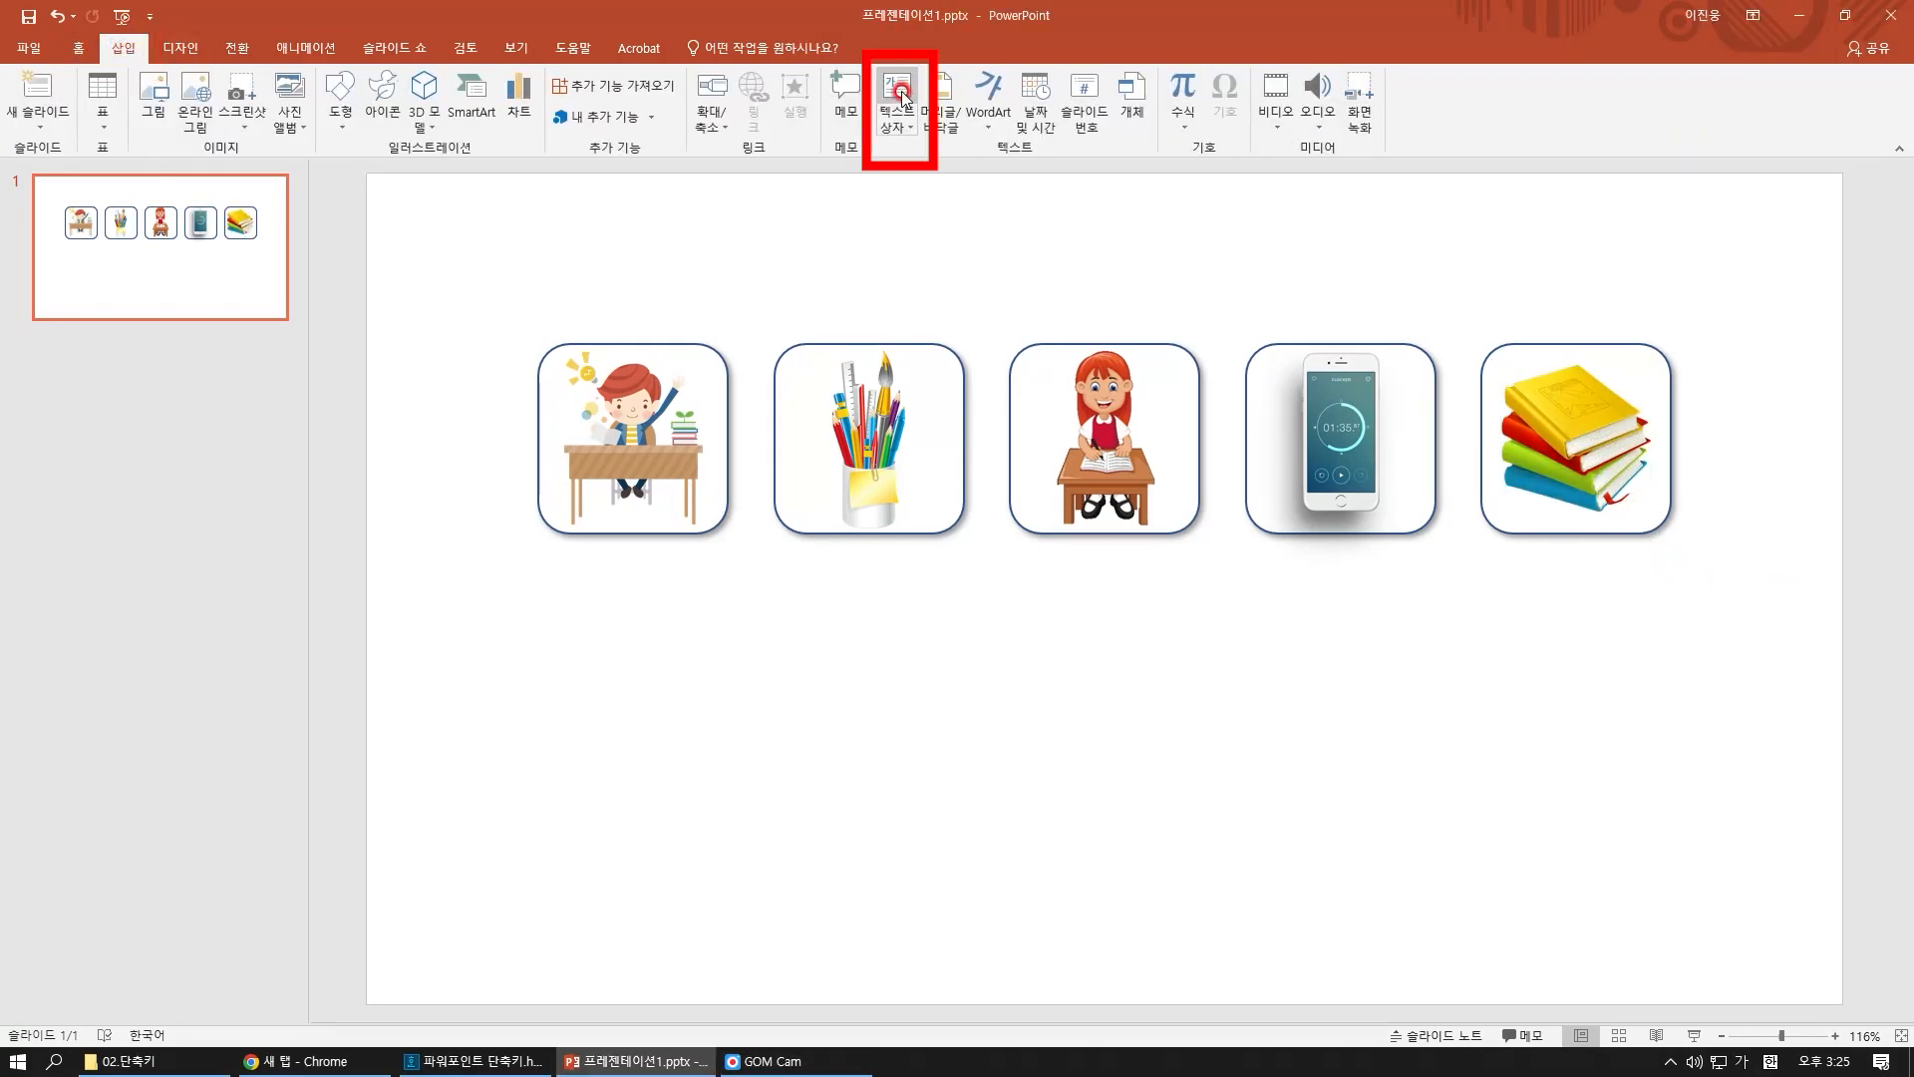
{"action": "left_click", "coordinate": [903, 95]}
{"action": "left_click_drag", "start_coordinate": [505, 588], "coordinate": [727, 628]}
{"action": "type", "text": "1. 테스트"}
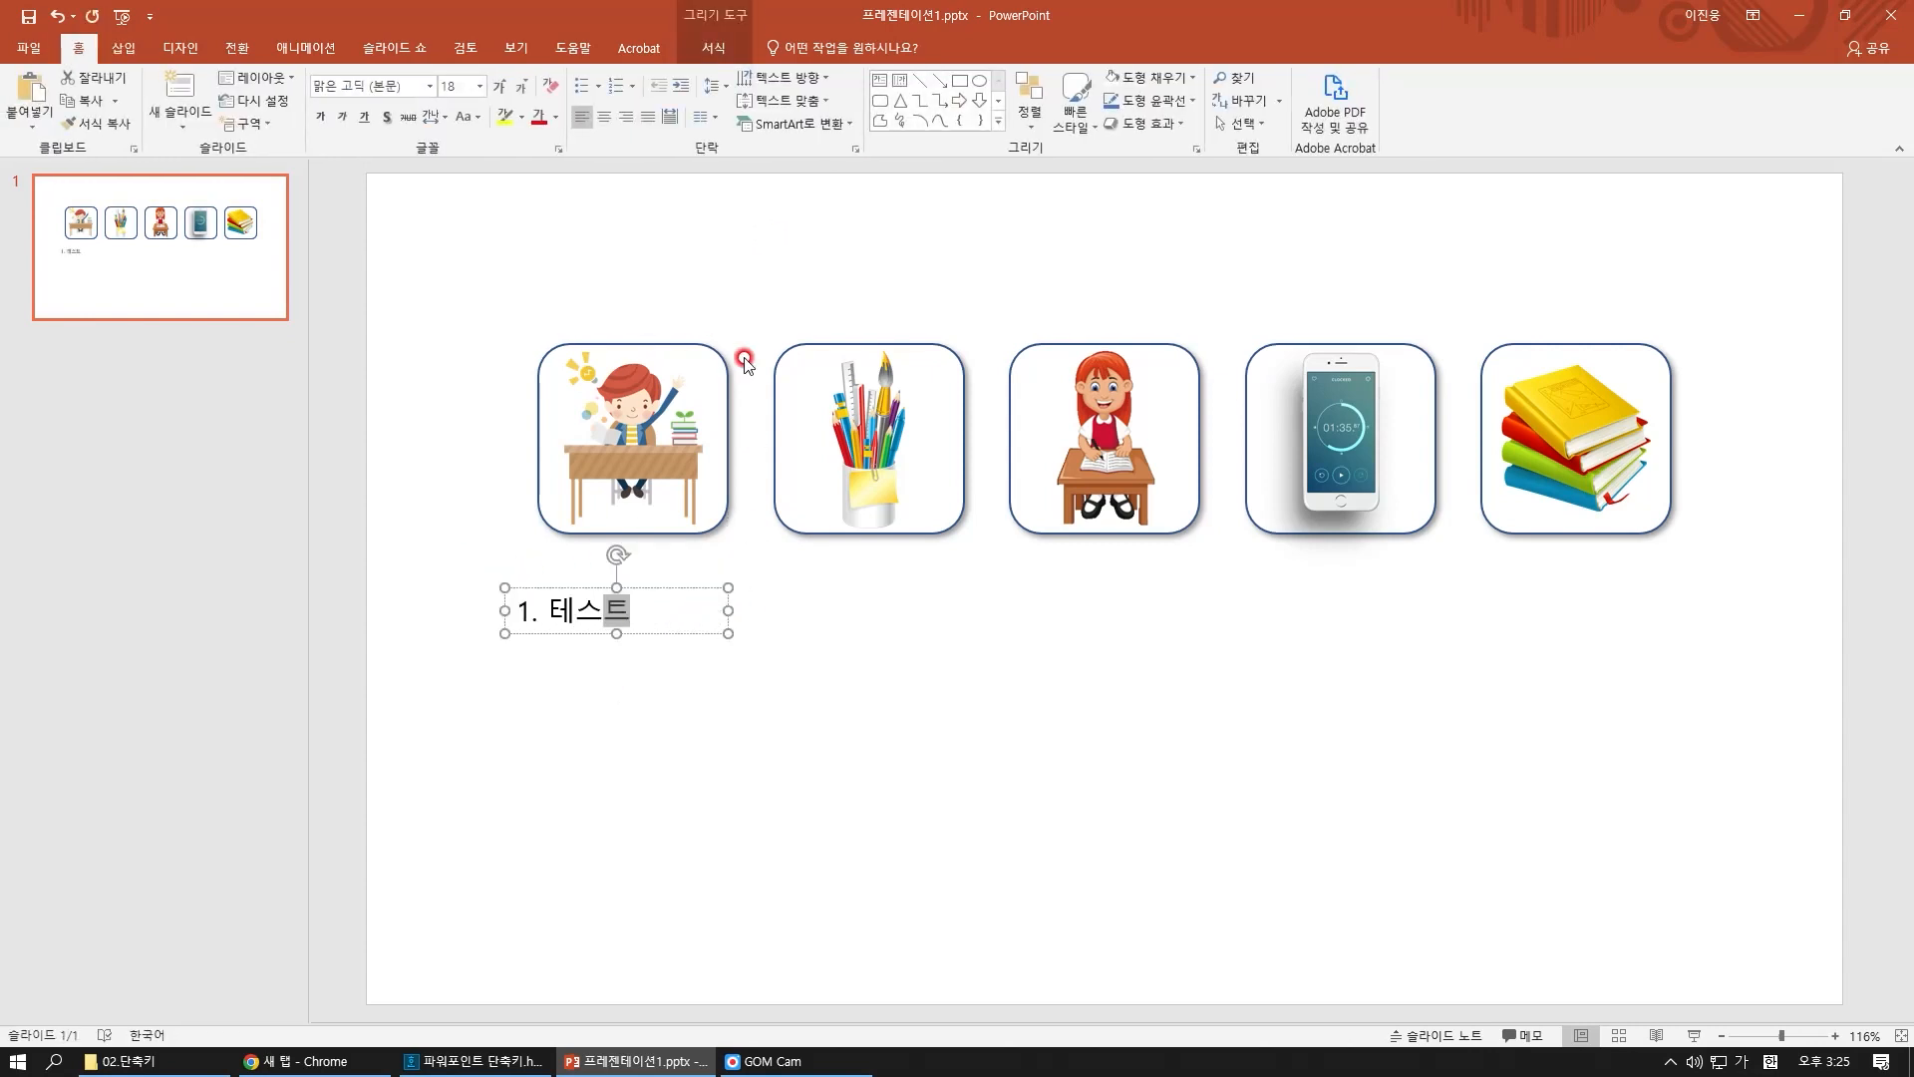
{"action": "left_click", "coordinate": [604, 117]}
{"action": "left_click_drag", "start_coordinate": [638, 588], "coordinate": [655, 580]}
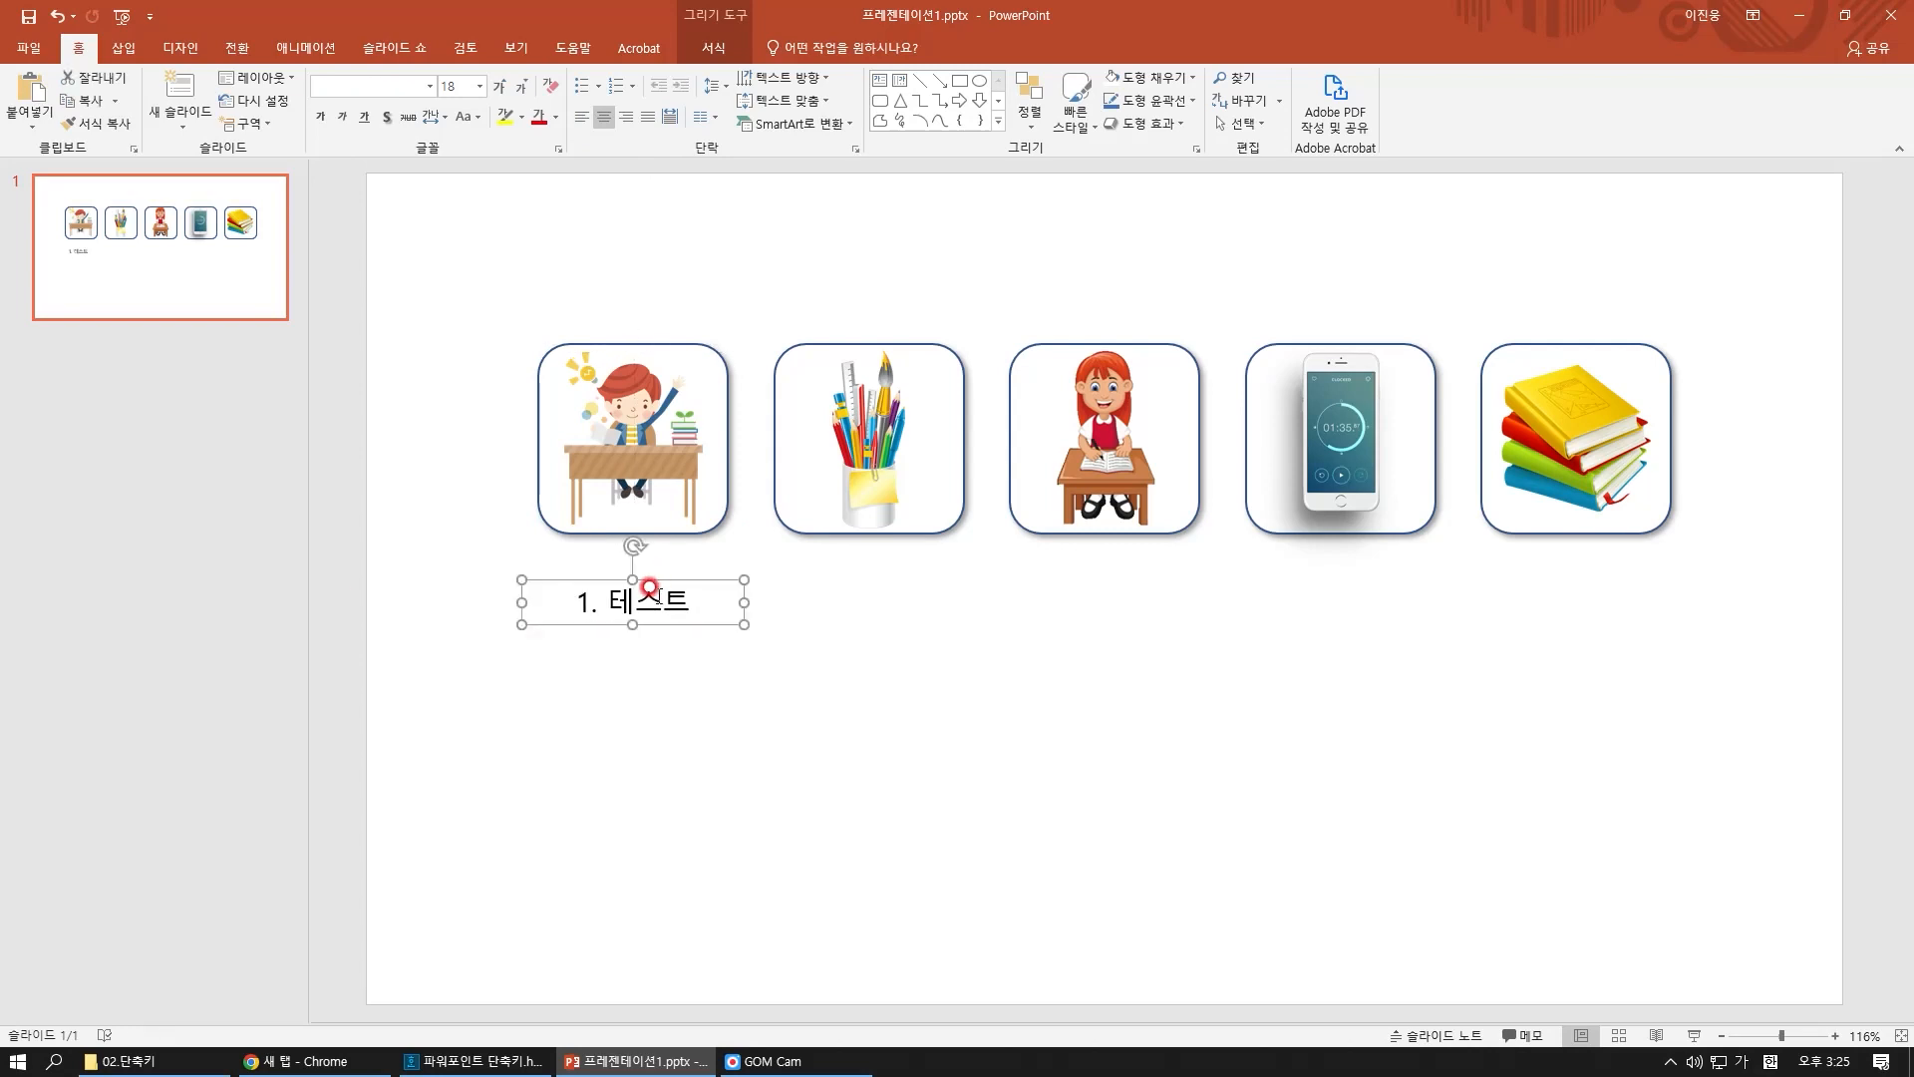
Set the "1. 테스트" label to 24 pt bold
{"action": "left_click", "coordinate": [649, 594]}
{"action": "key", "text": "ctrl+a"}
{"action": "left_click", "coordinate": [479, 86]}
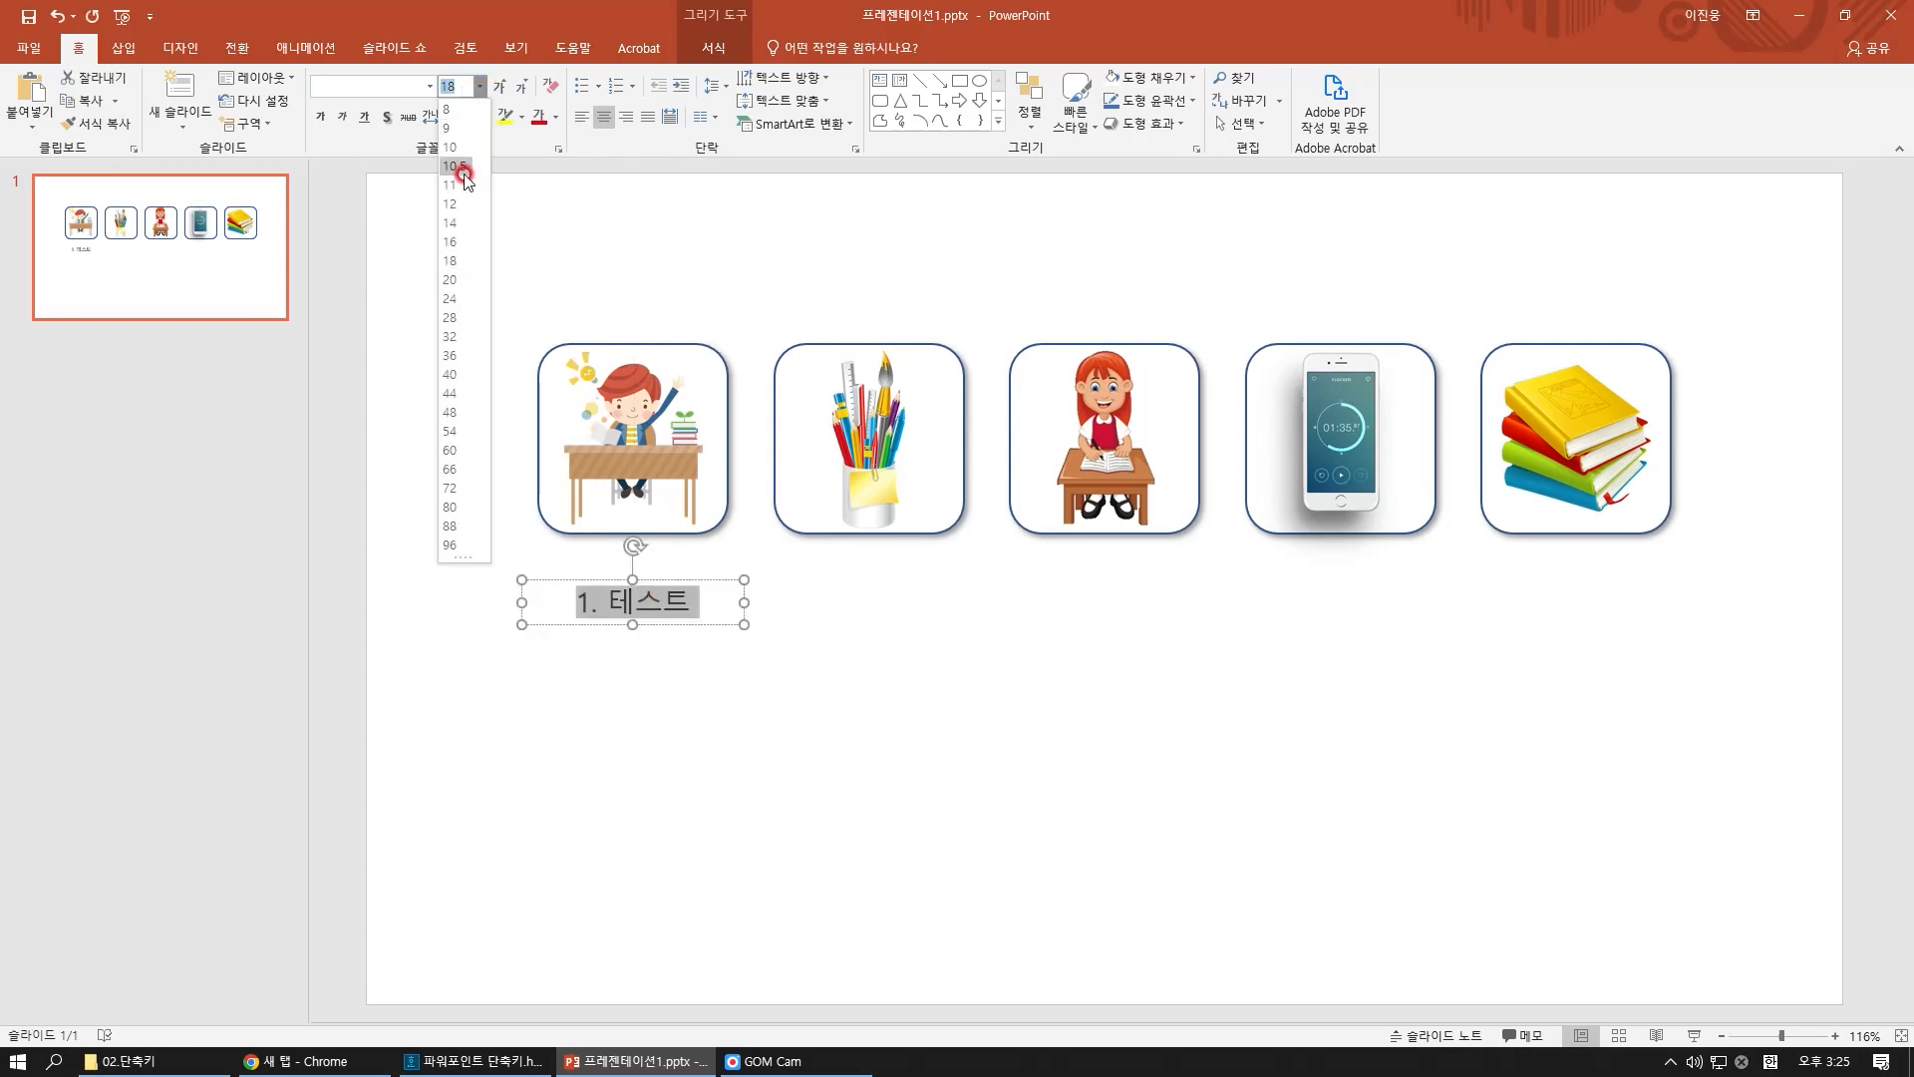
{"action": "left_click", "coordinate": [467, 308]}
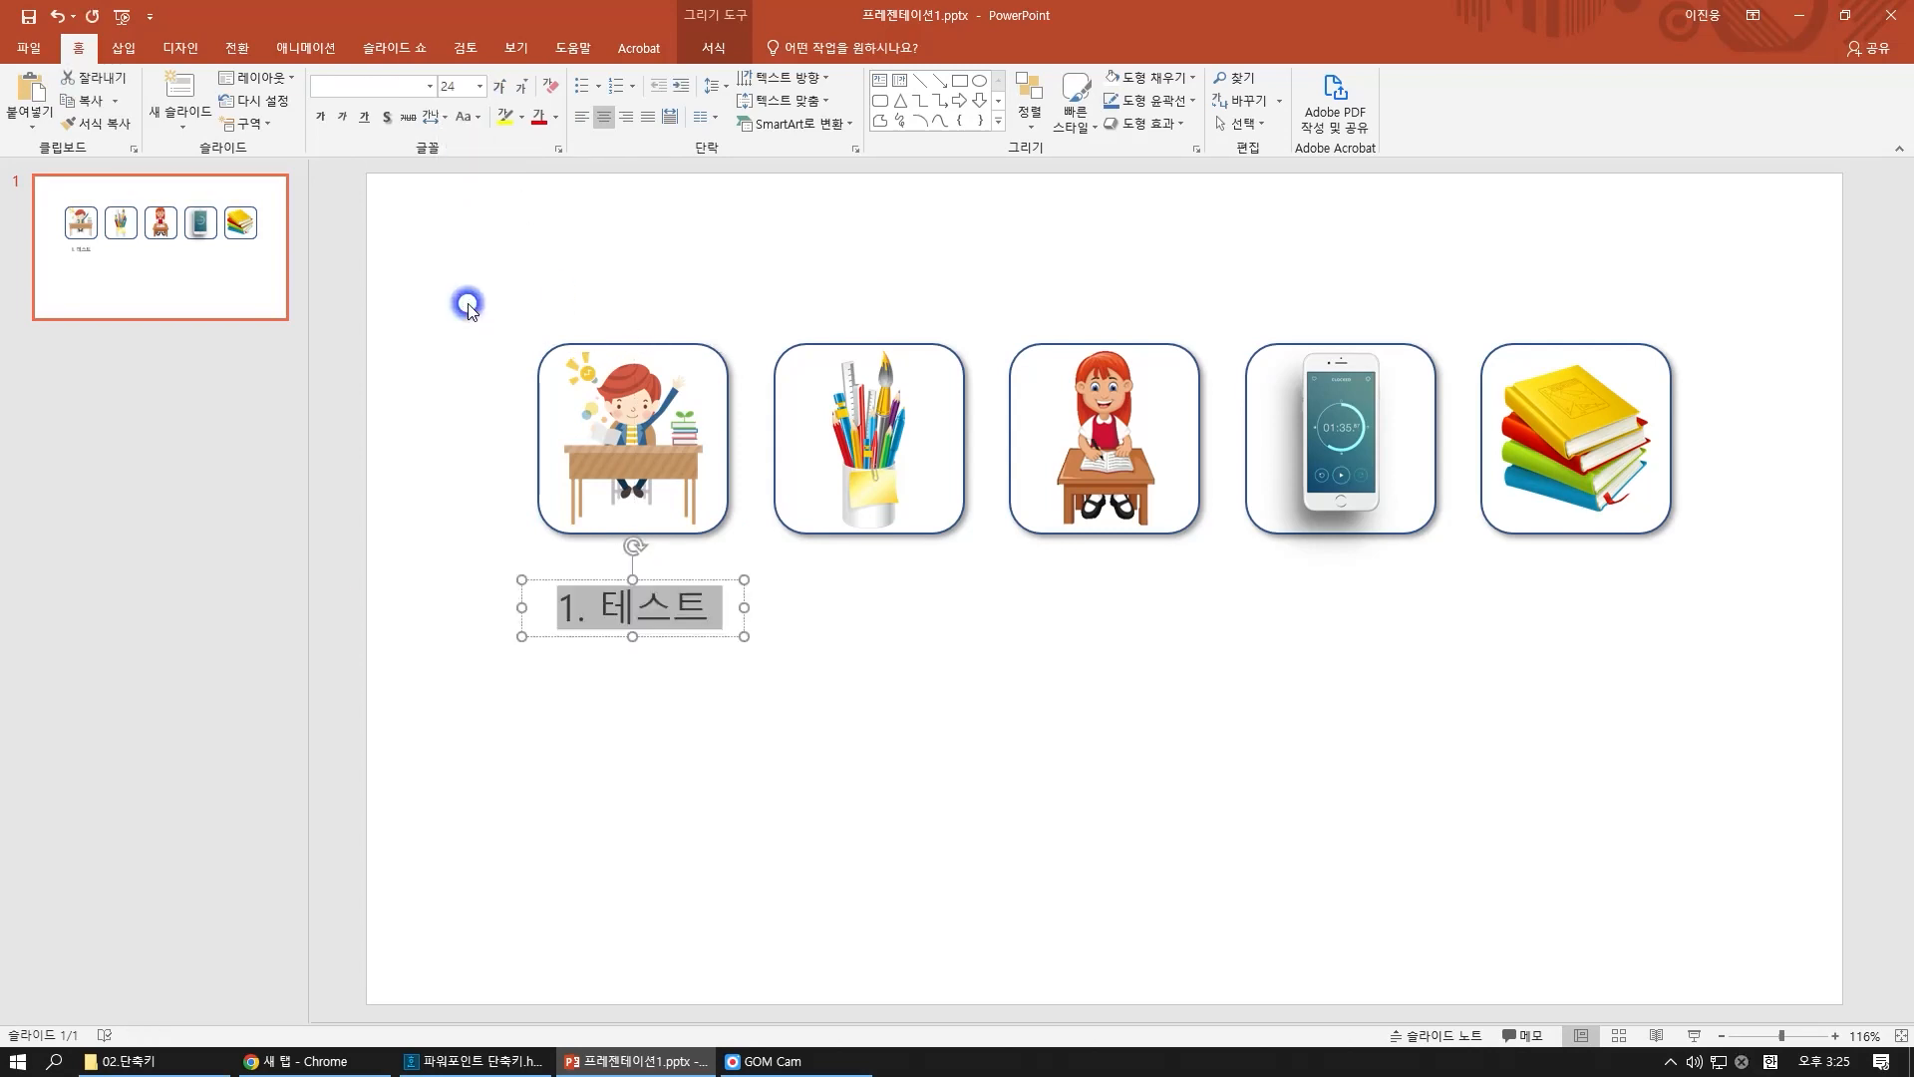
{"action": "left_click", "coordinate": [324, 117]}
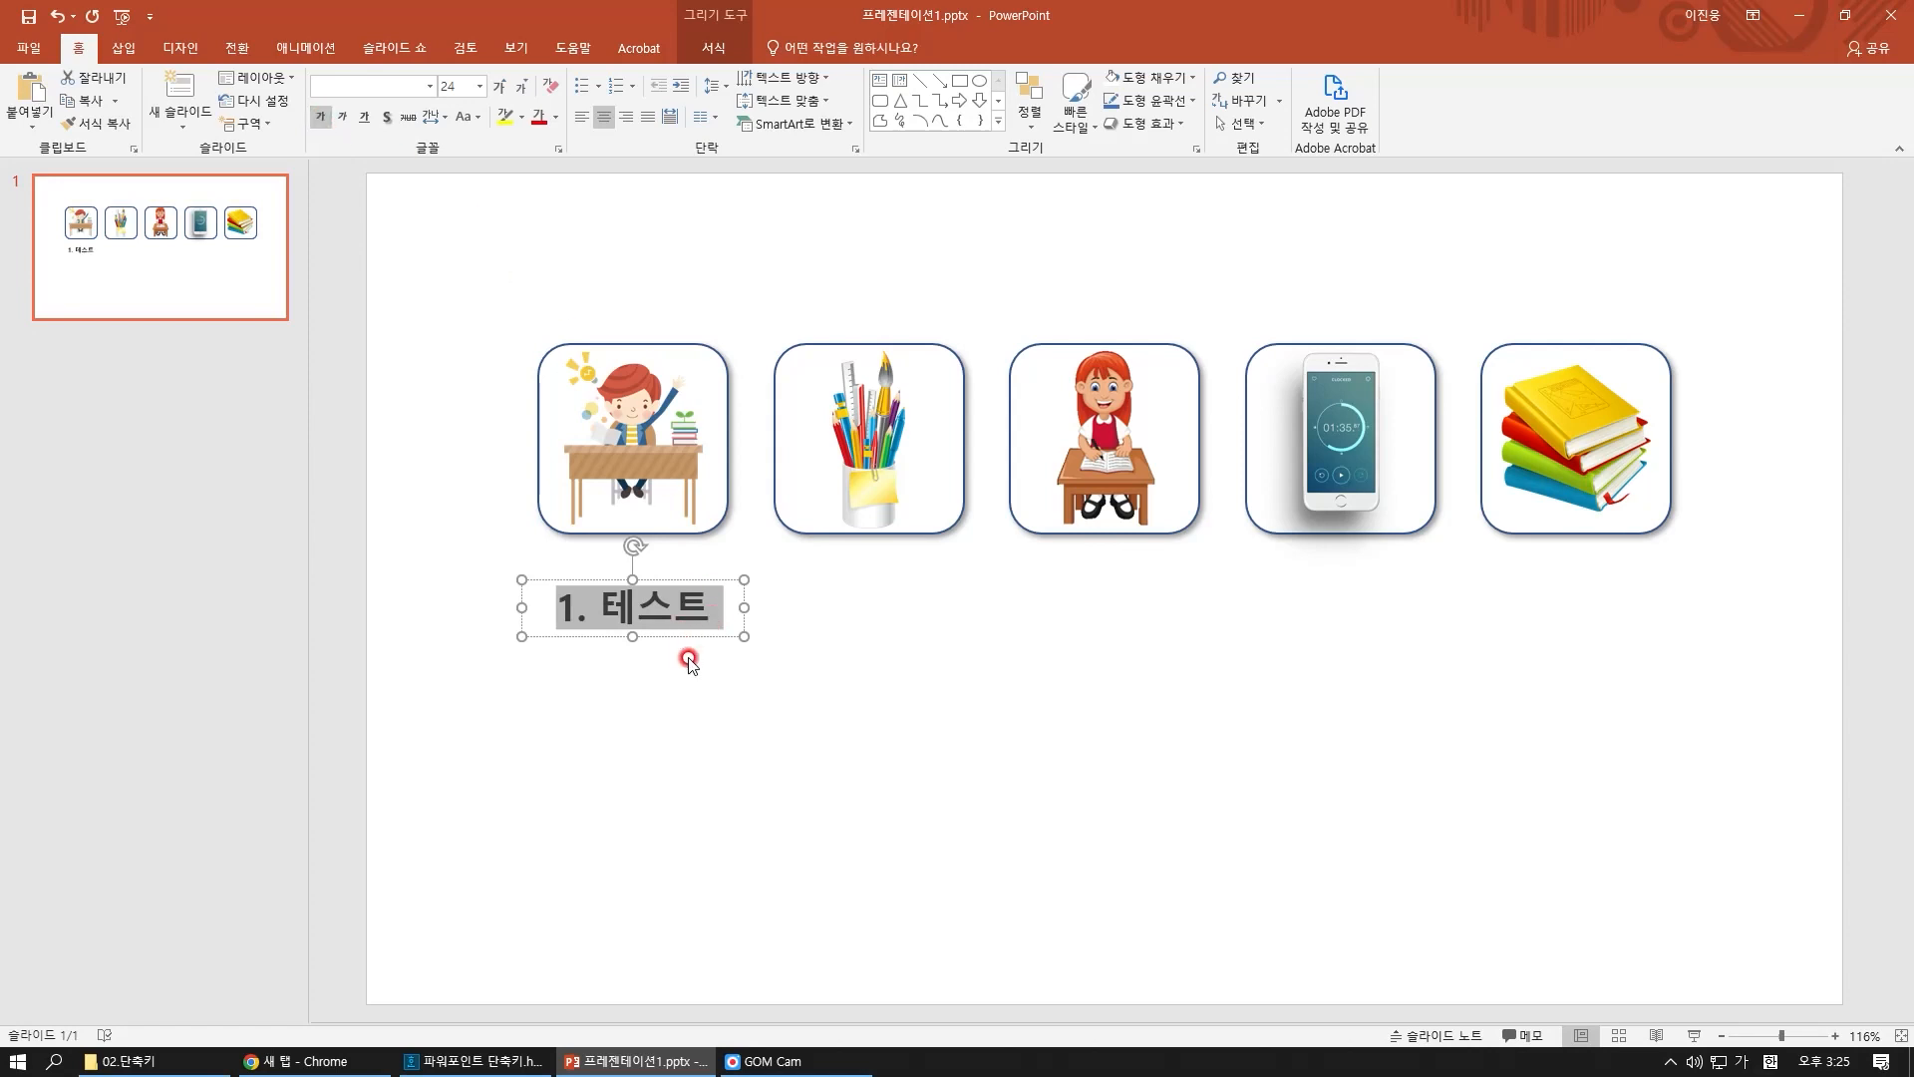
Undo the label's bold formatting and font size change
{"action": "key", "text": "ctrl+z"}
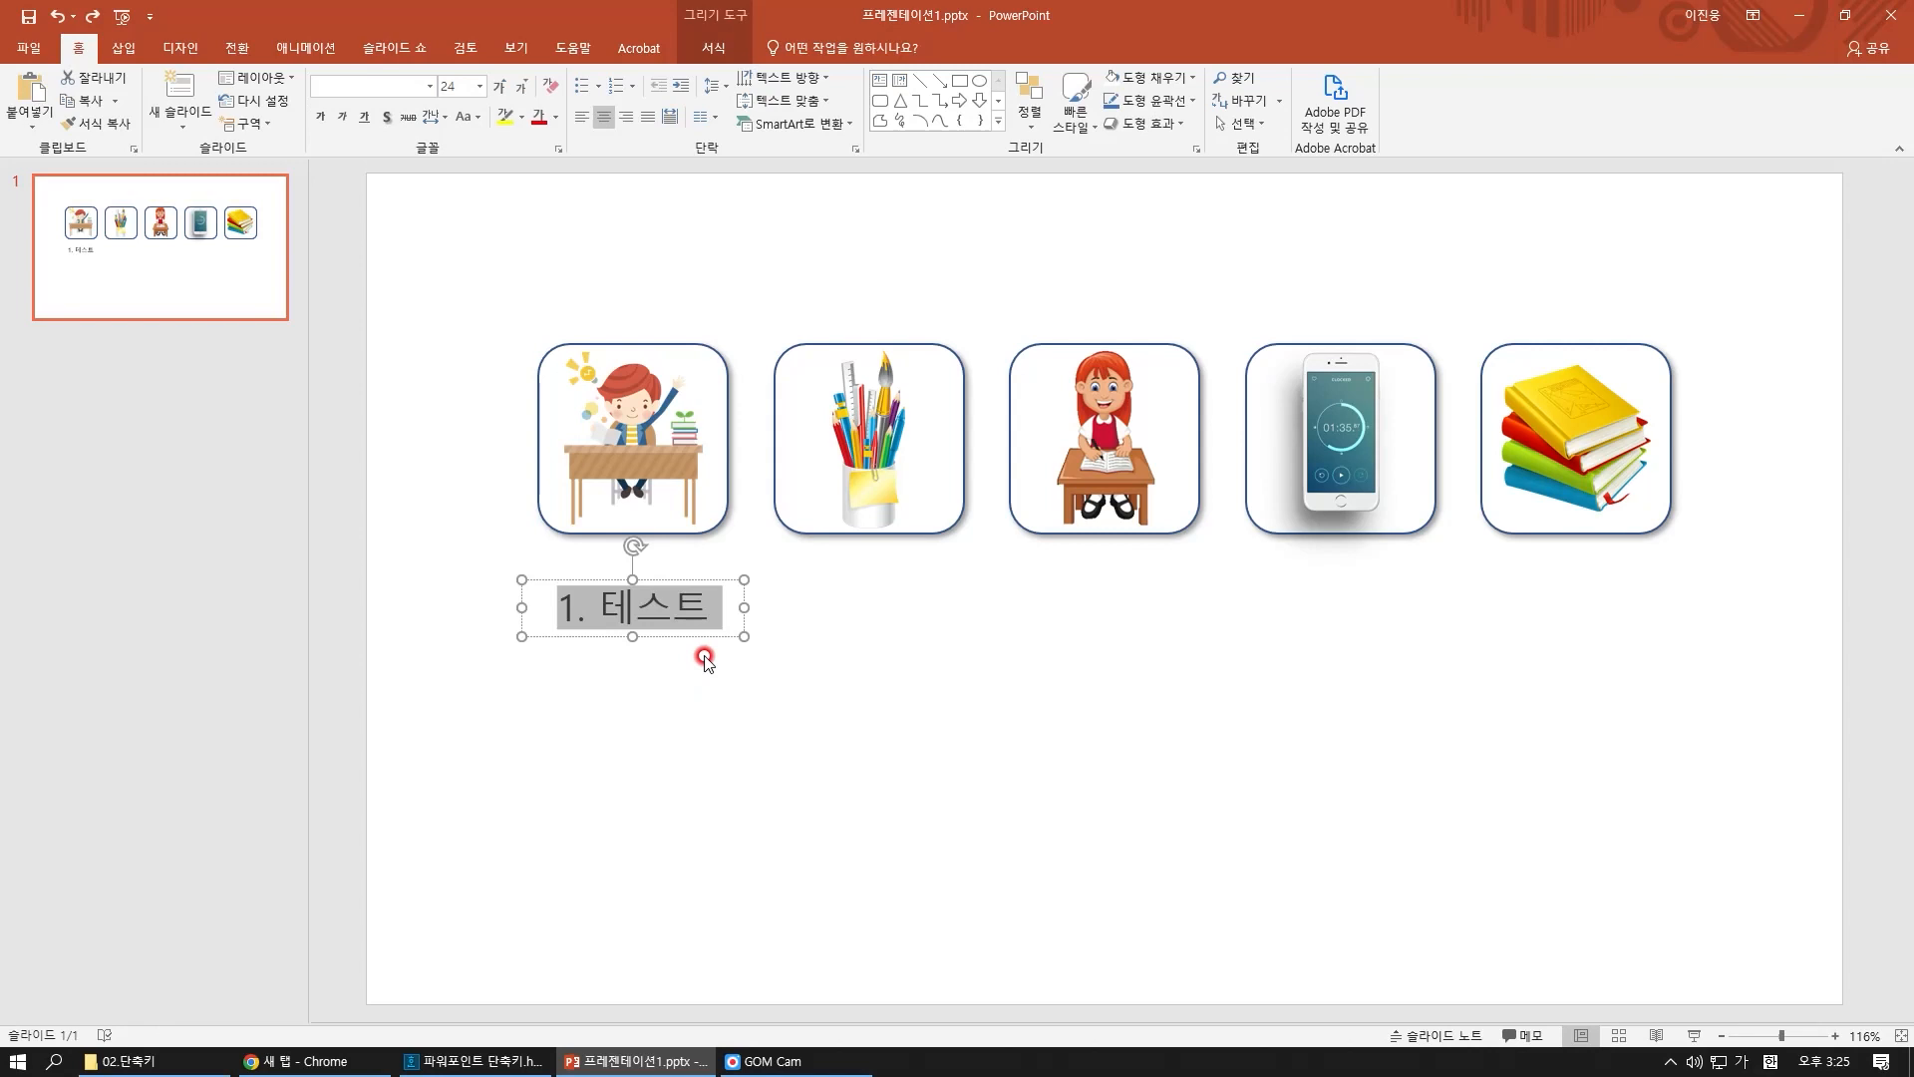
{"action": "key", "text": "ctrl+shift+comma"}
{"action": "key", "text": "ctrl+shift+comma"}
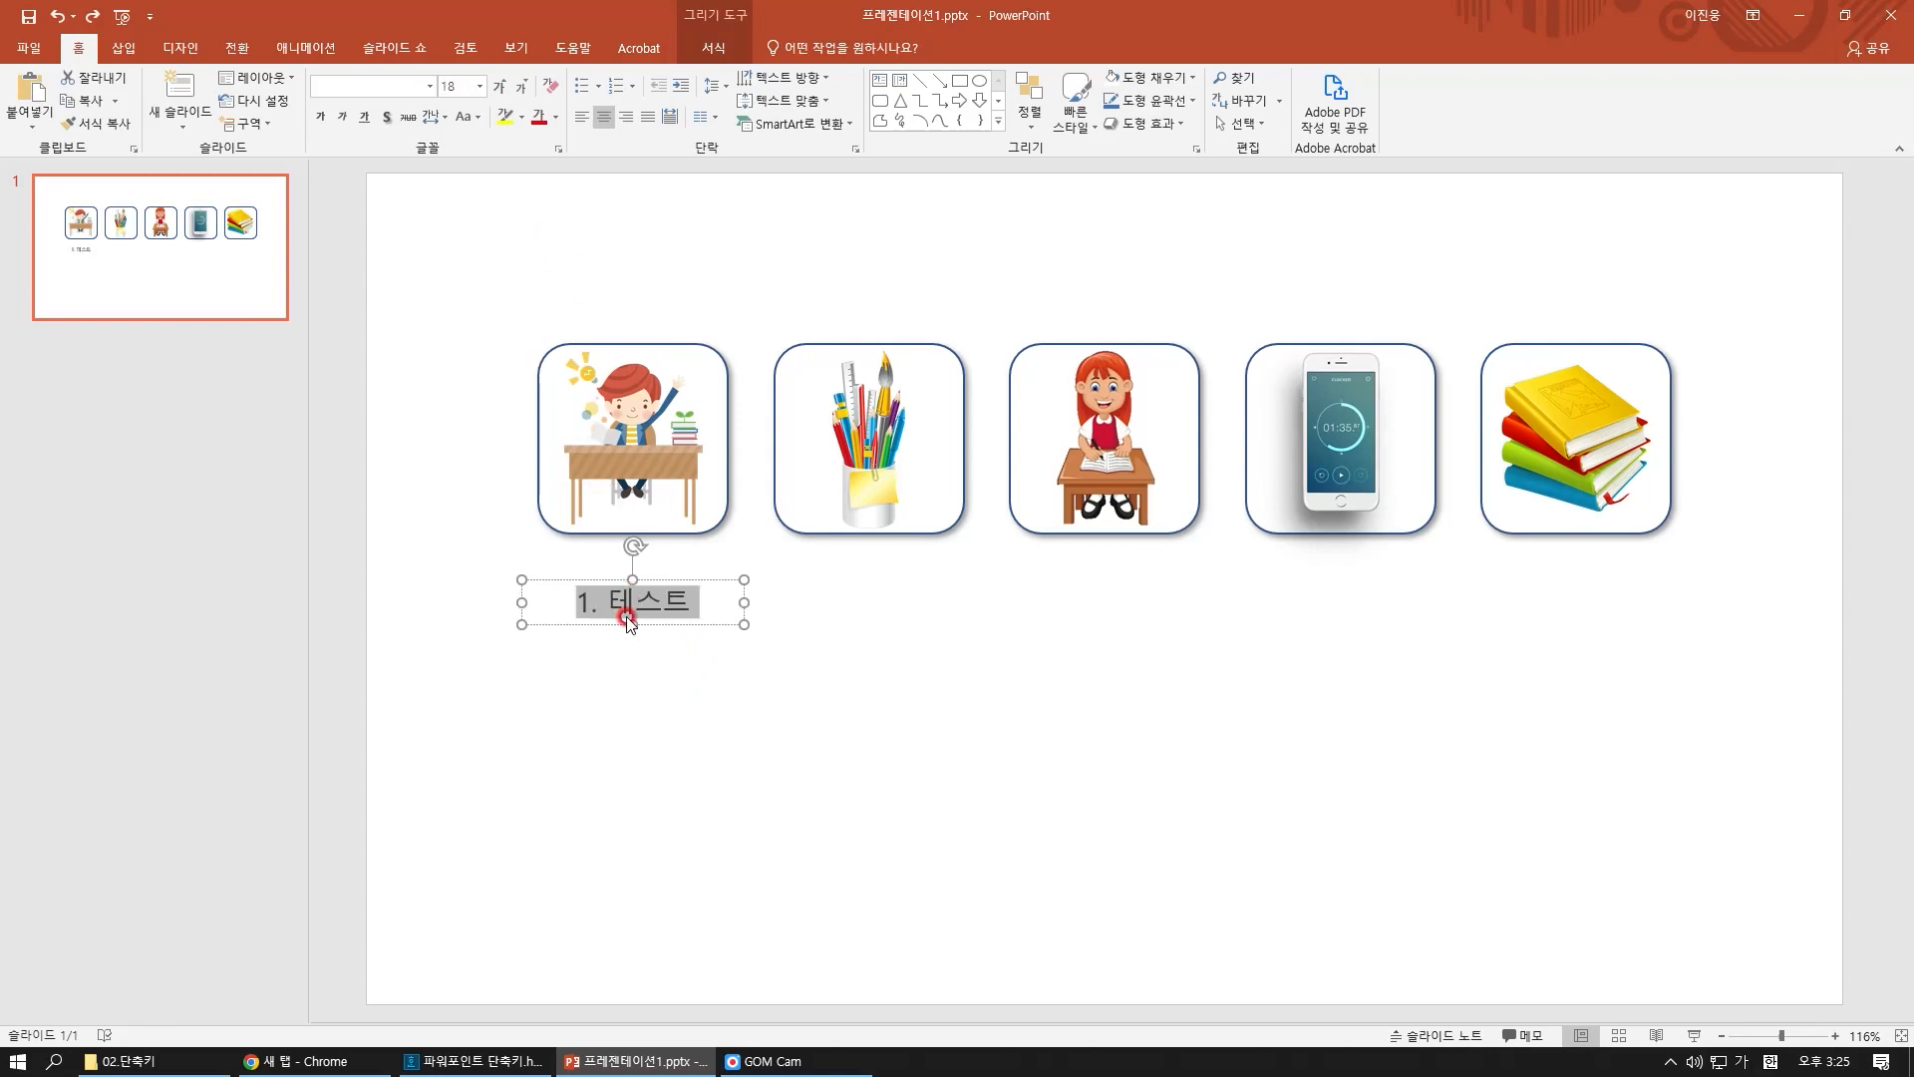
Reduce the whole label text to 12 pt in single size increments
{"action": "left_click", "coordinate": [622, 600]}
{"action": "key", "text": "ctrl+a"}
{"action": "key", "text": "ctrl+bracketleft"}
{"action": "key", "text": "ctrl+bracketleft"}
{"action": "key", "text": "ctrl+bracketleft"}
{"action": "key", "text": "ctrl+bracketleft"}
{"action": "key", "text": "ctrl+bracketleft"}
{"action": "key", "text": "ctrl+bracketleft"}
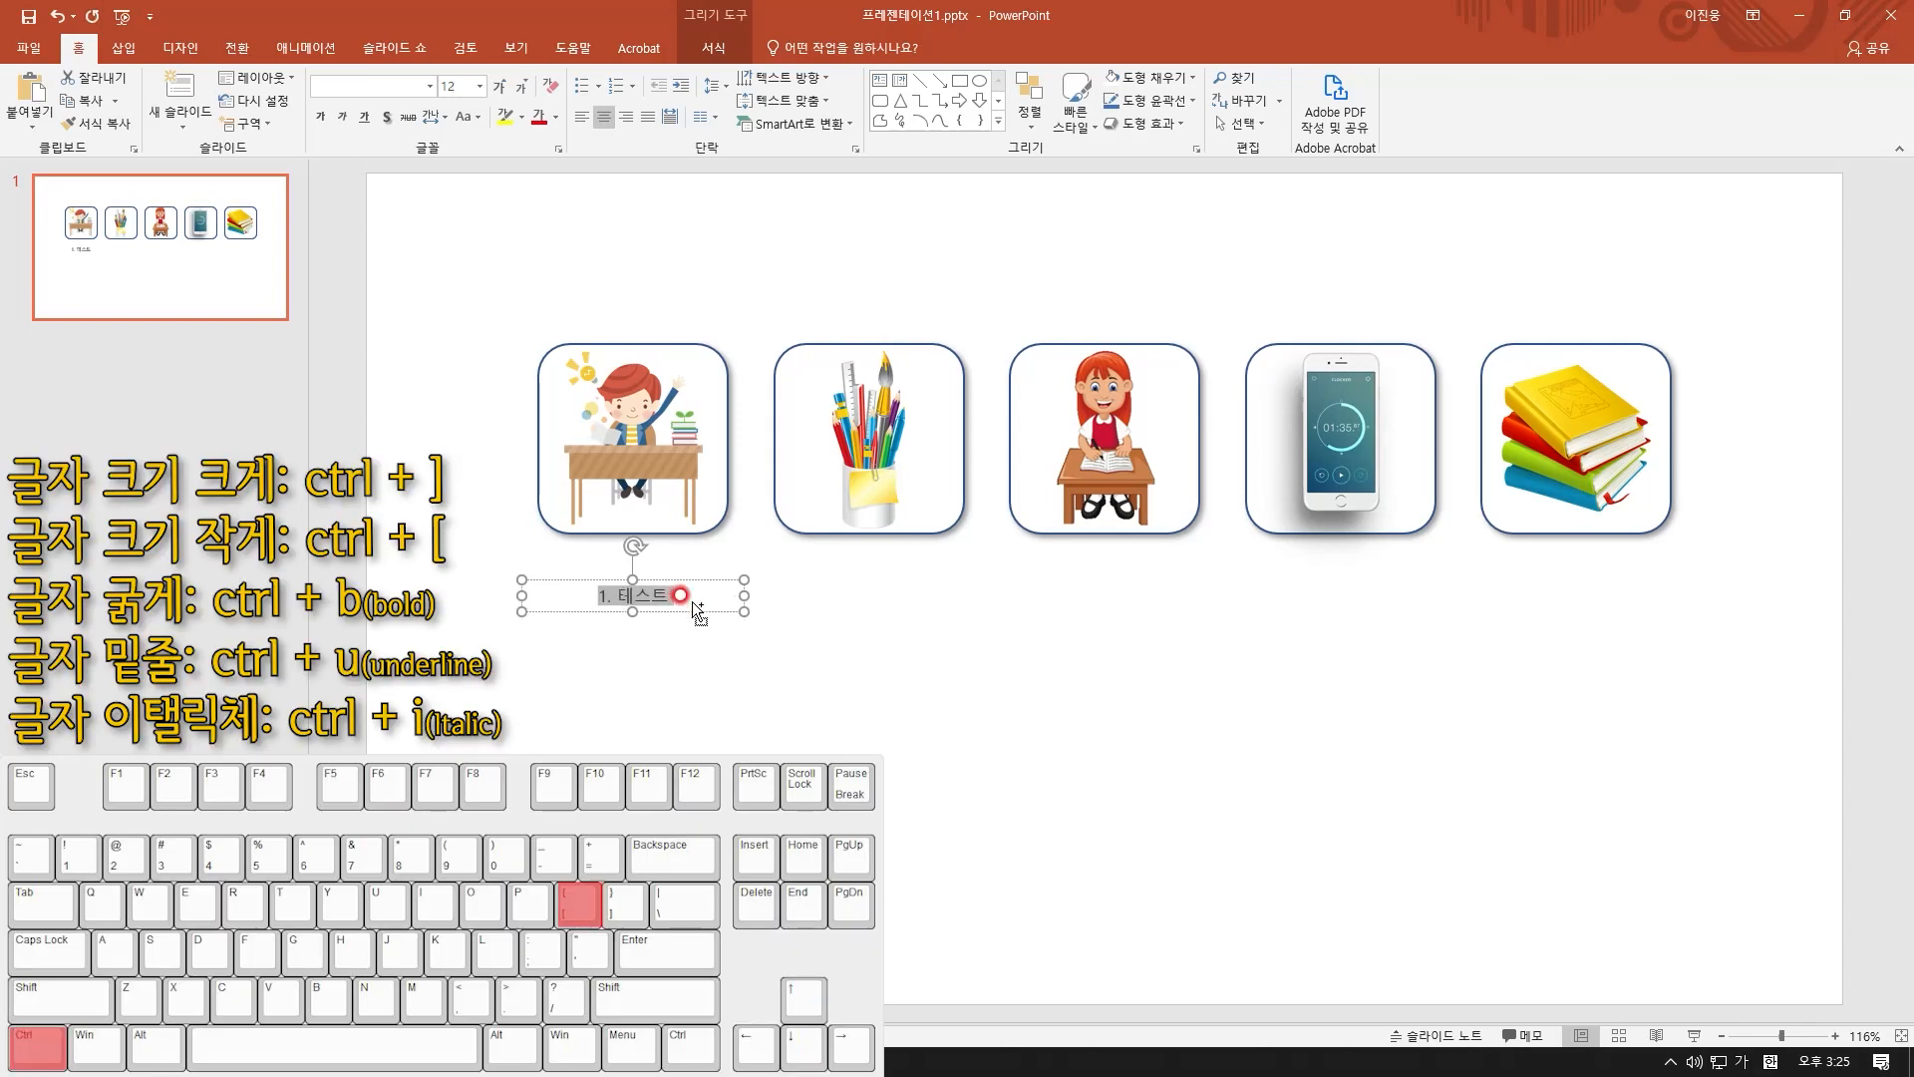
Increase the label text to 28 pt in single size increments
{"action": "key", "text": "ctrl+bracketright"}
{"action": "key", "text": "ctrl+bracketright"}
{"action": "key", "text": "ctrl+bracketright"}
{"action": "key", "text": "ctrl+bracketright"}
{"action": "key", "text": "ctrl+bracketright"}
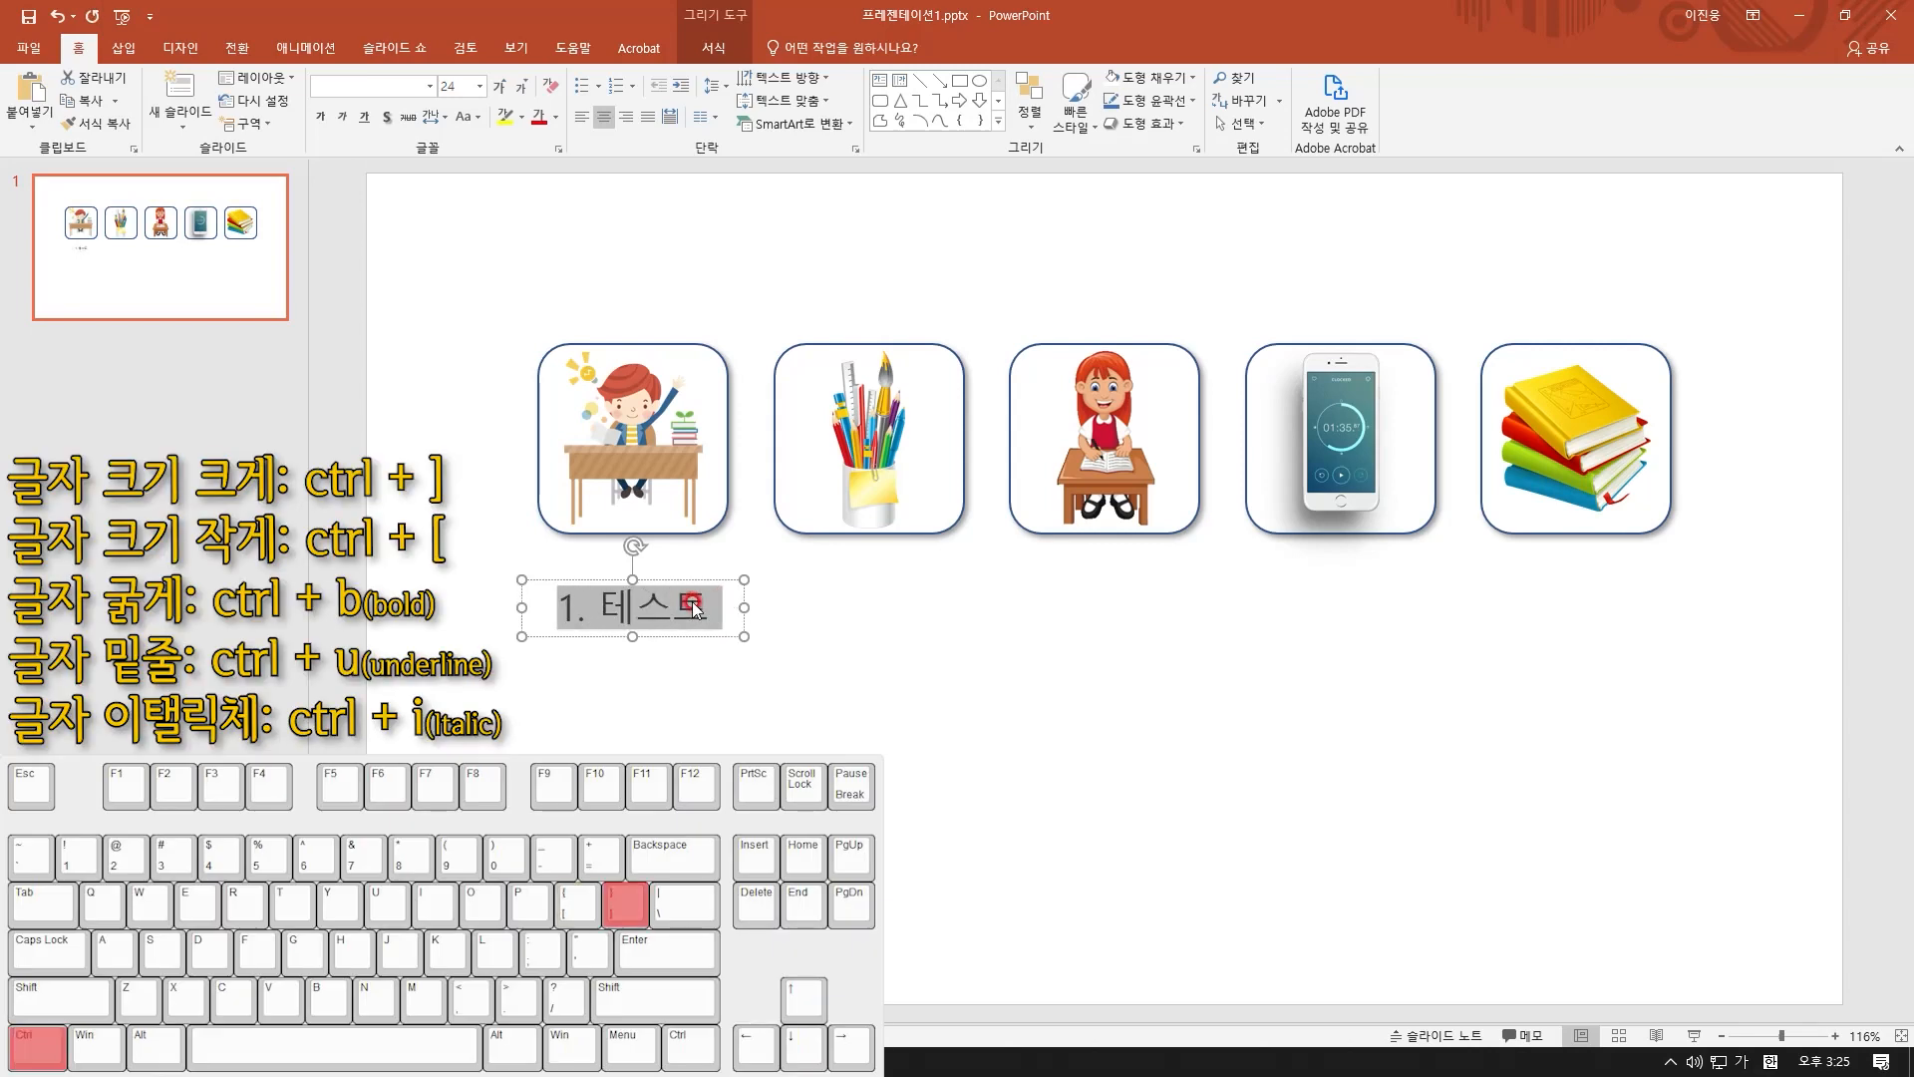
{"action": "key", "text": "ctrl+bracketright"}
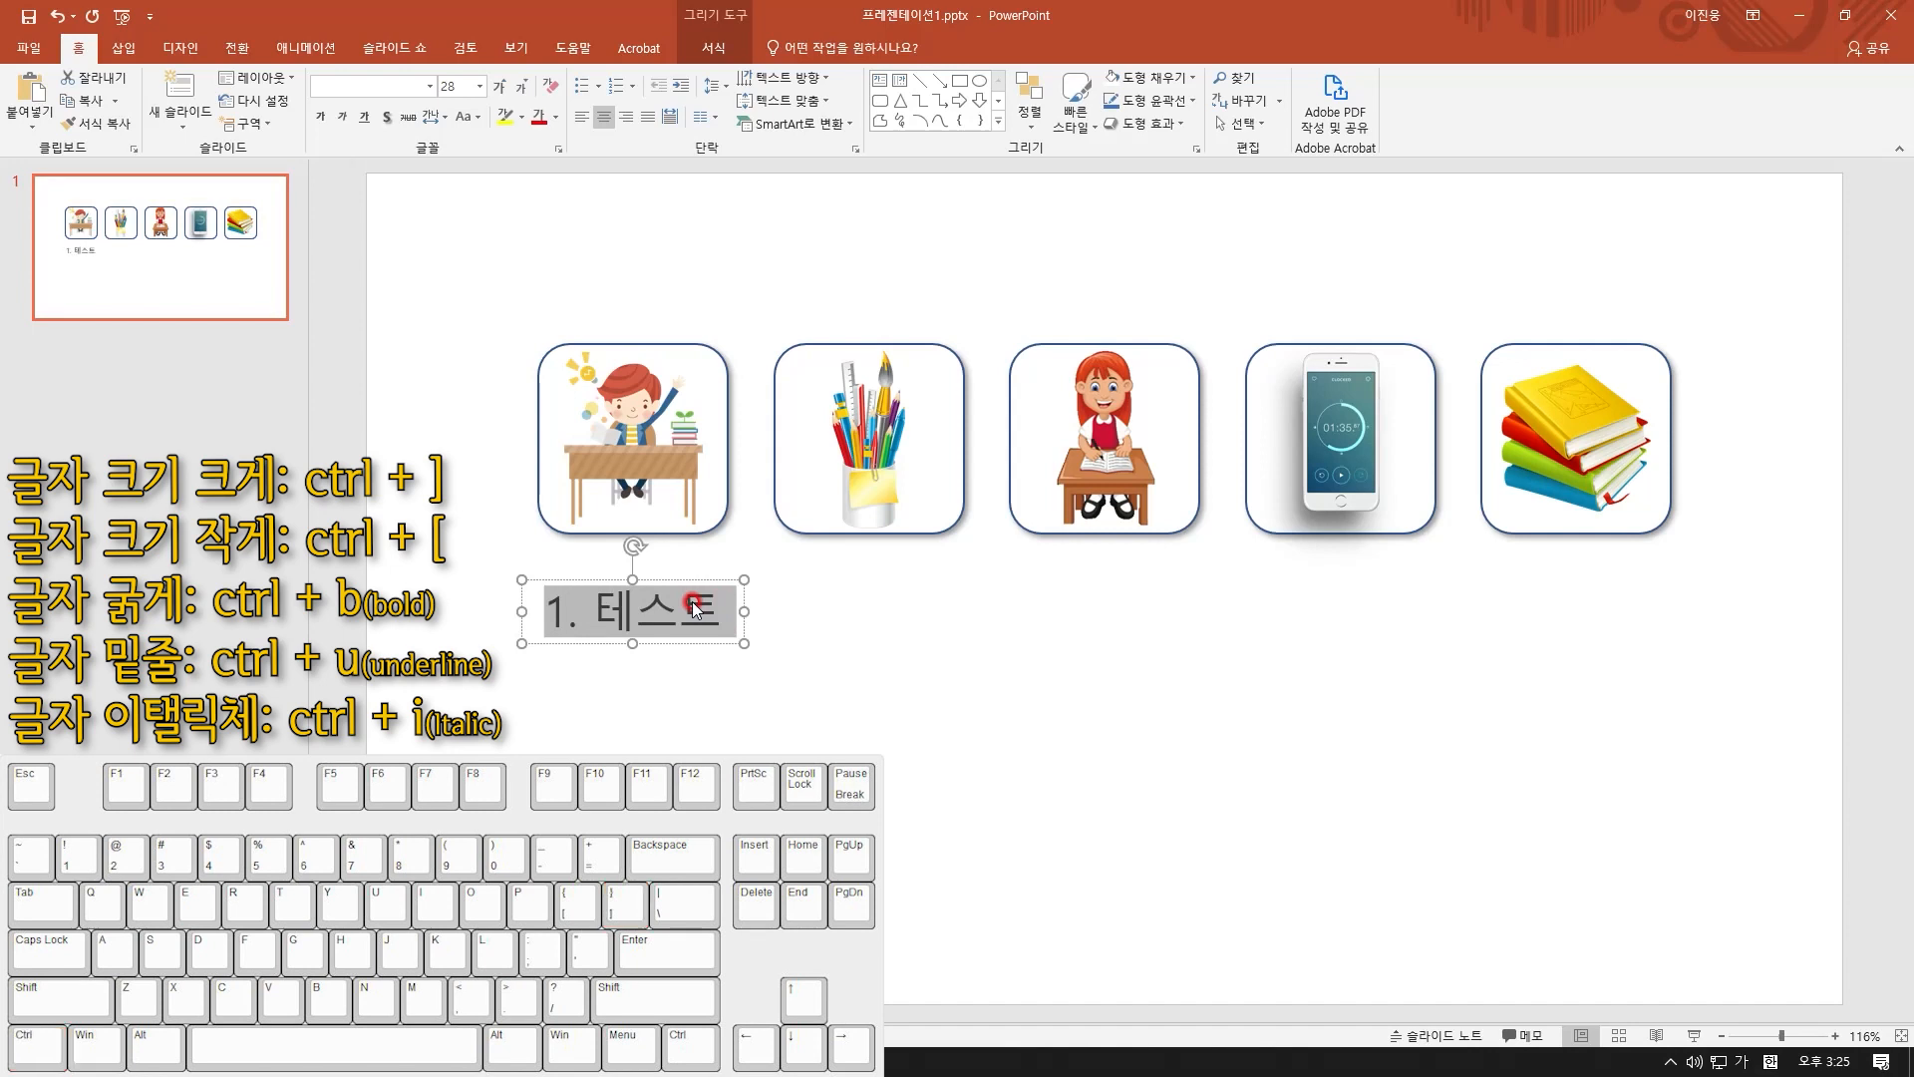
Make the "1. 테스트" label bold, underlined and italic
{"action": "key", "text": "ctrl+b"}
{"action": "key", "text": "ctrl+u"}
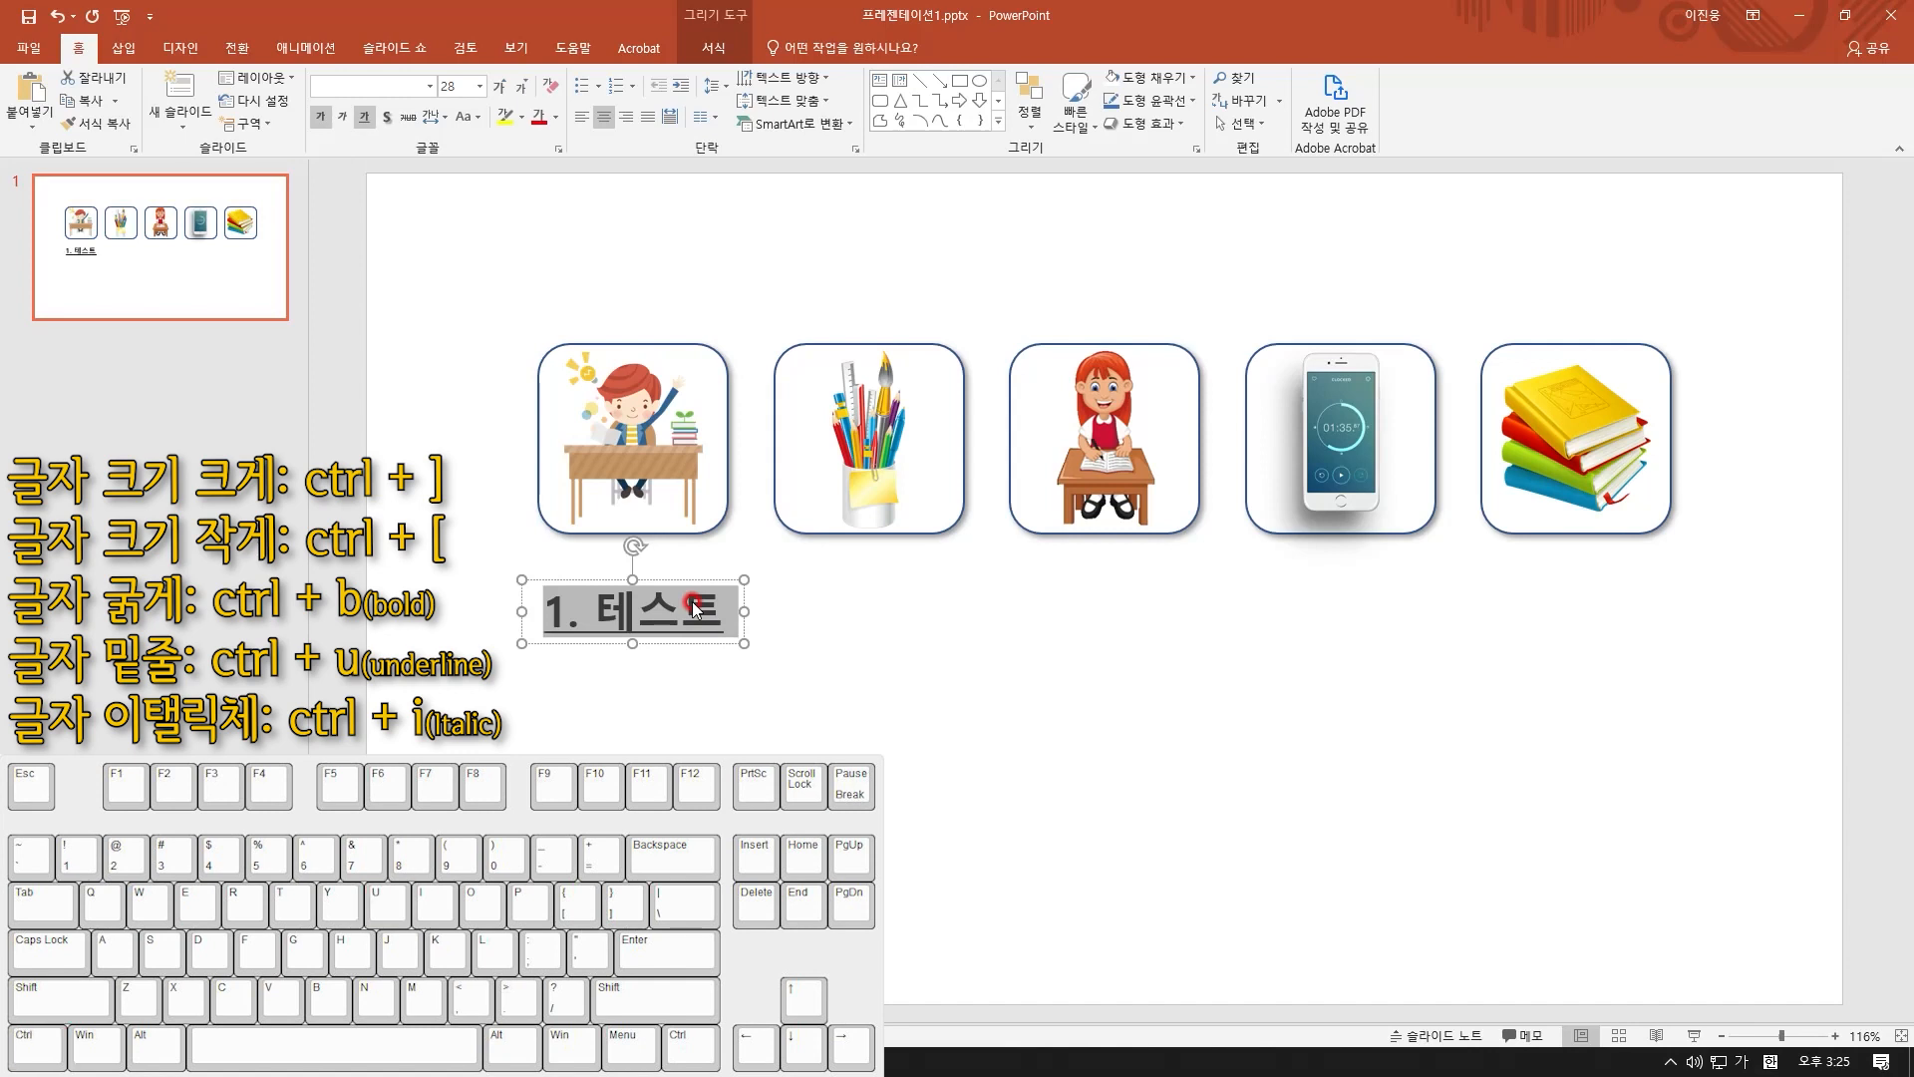
{"action": "key", "text": "ctrl+i"}
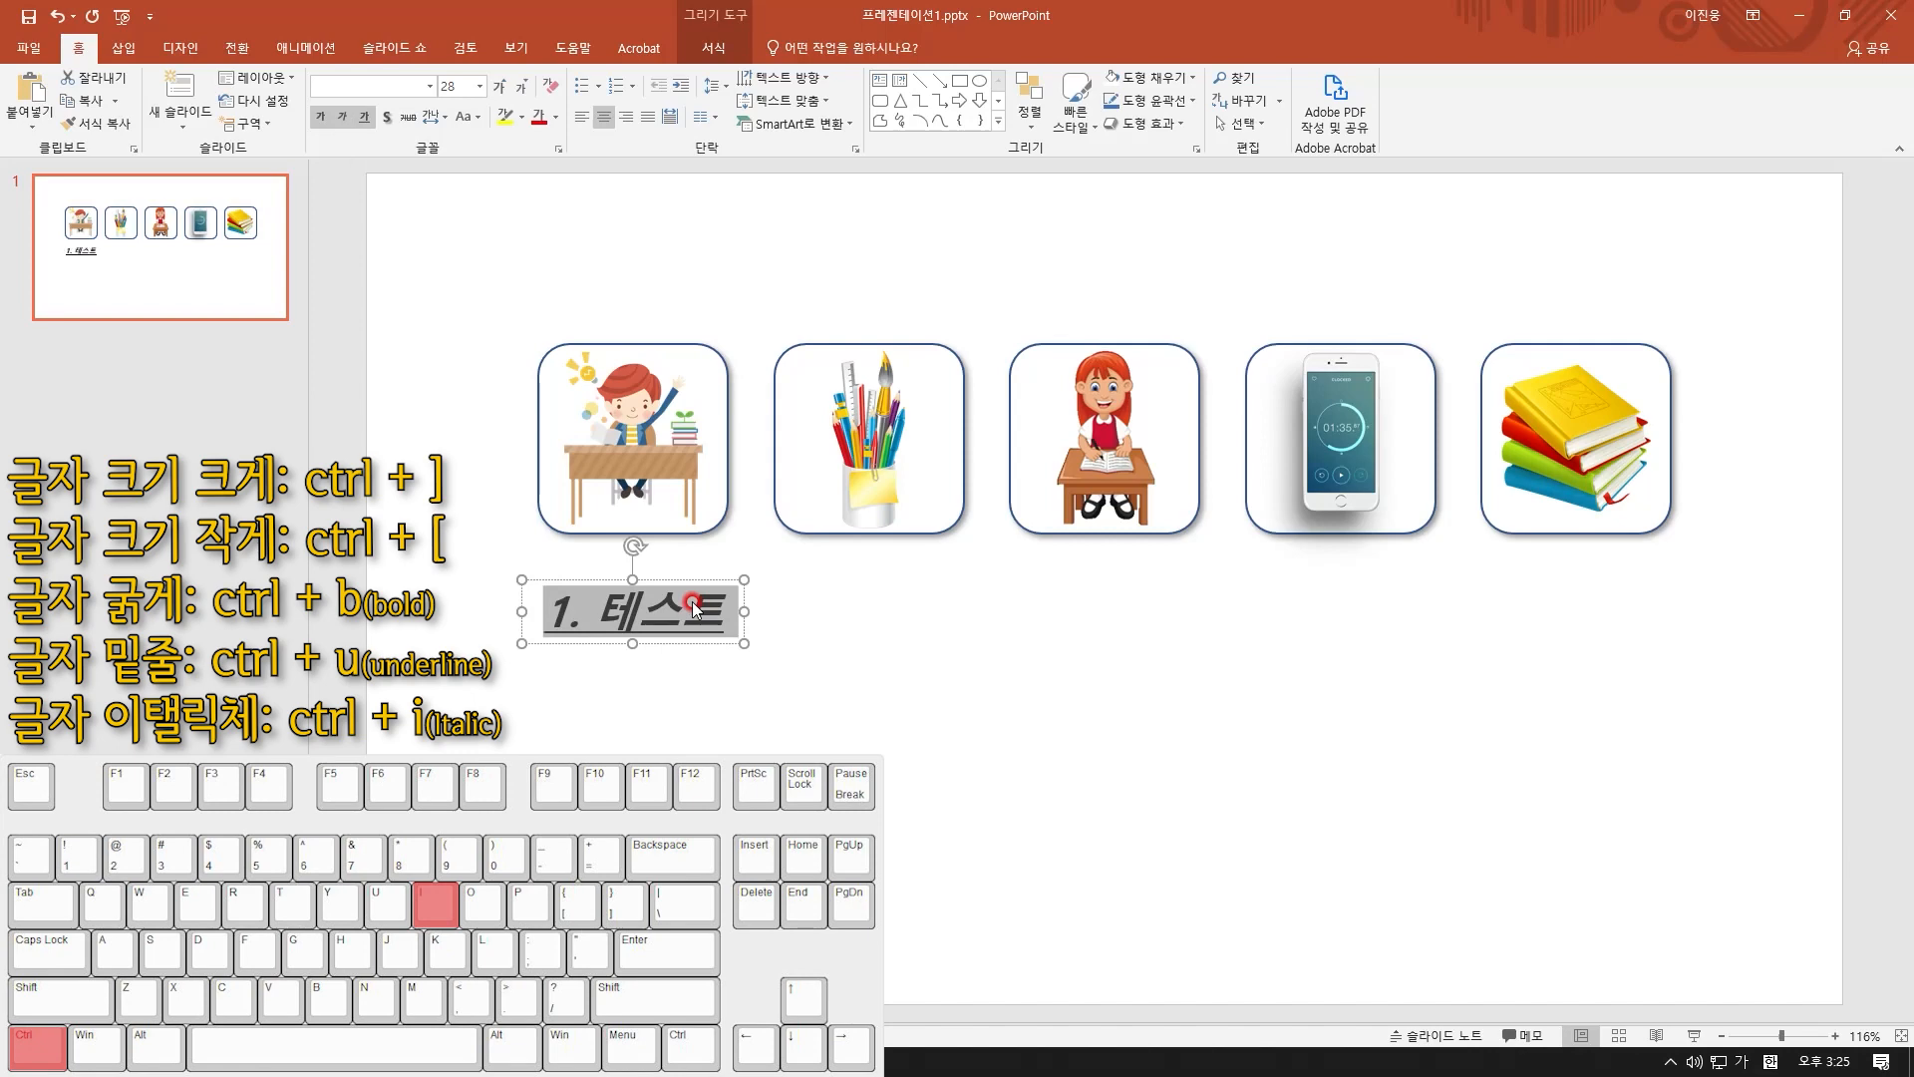
{"action": "left_click", "coordinate": [718, 736]}
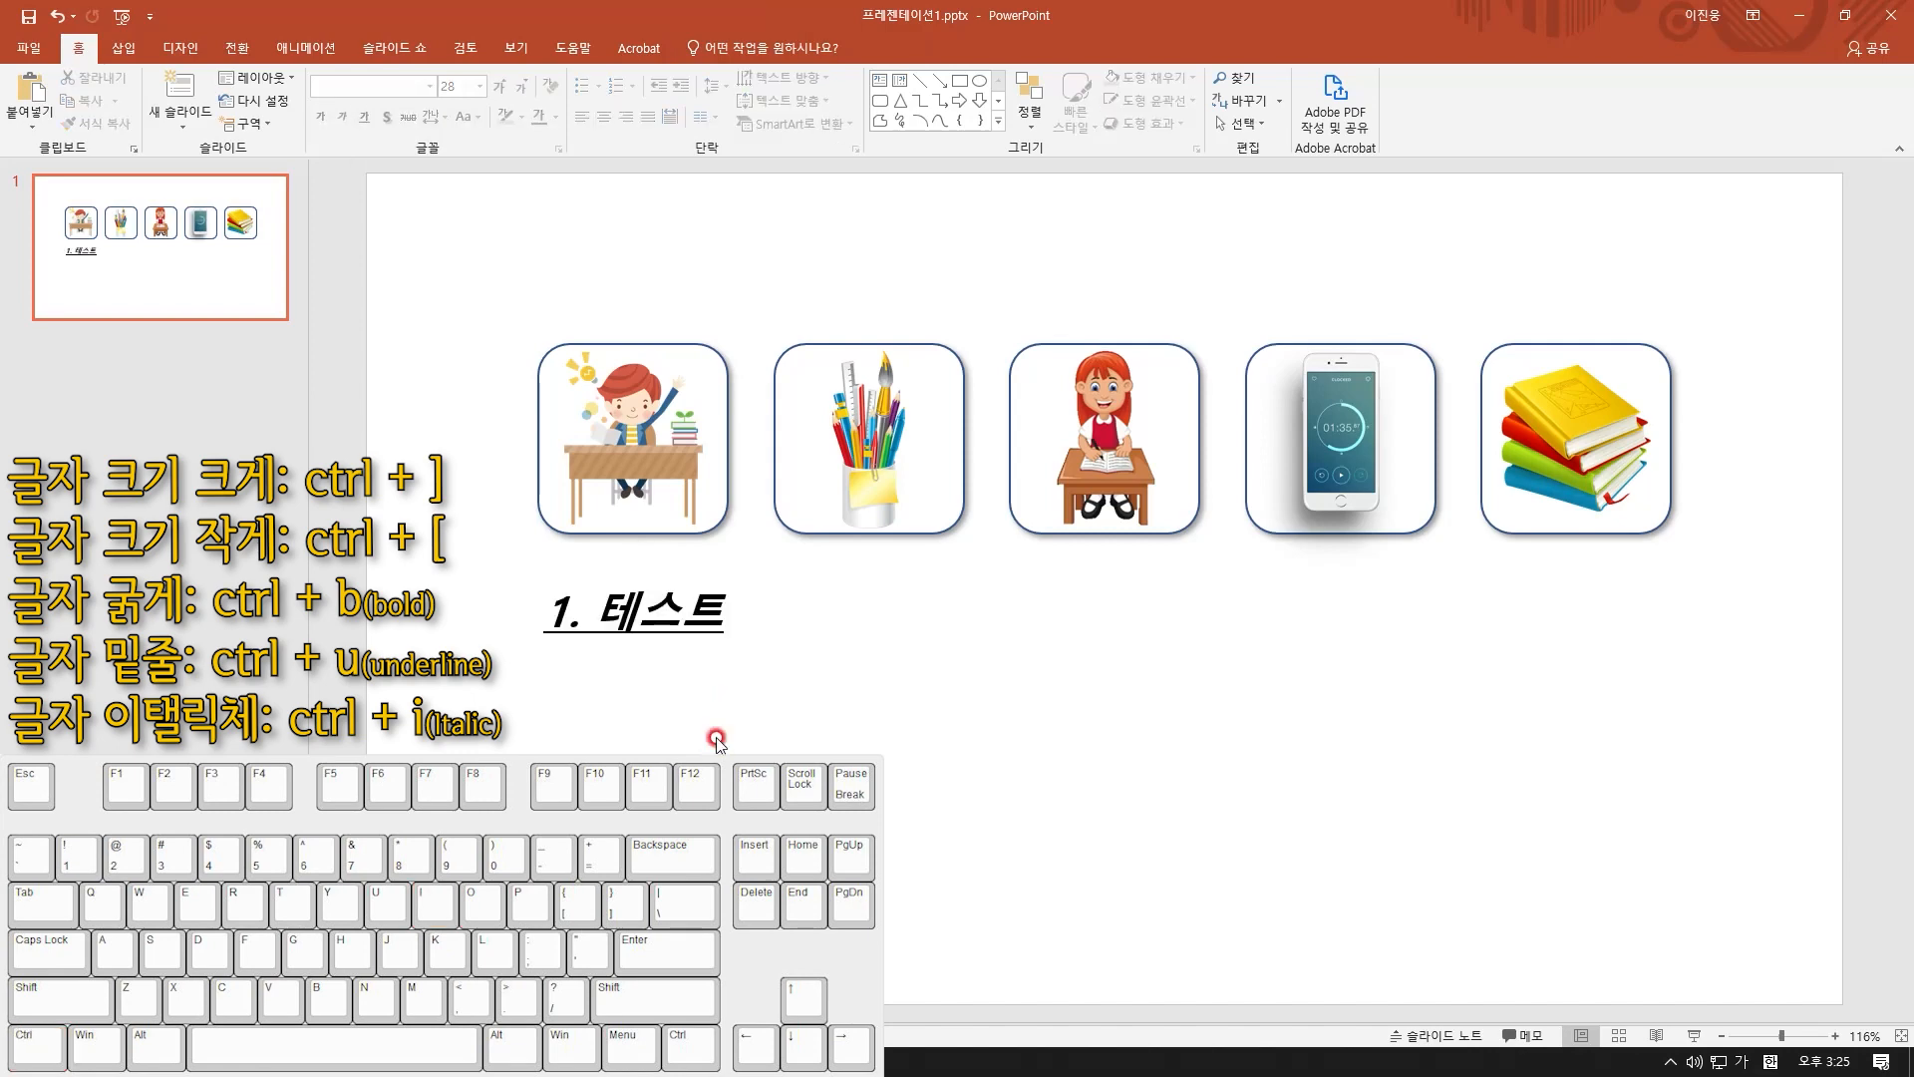
{"action": "left_click", "coordinate": [704, 646]}
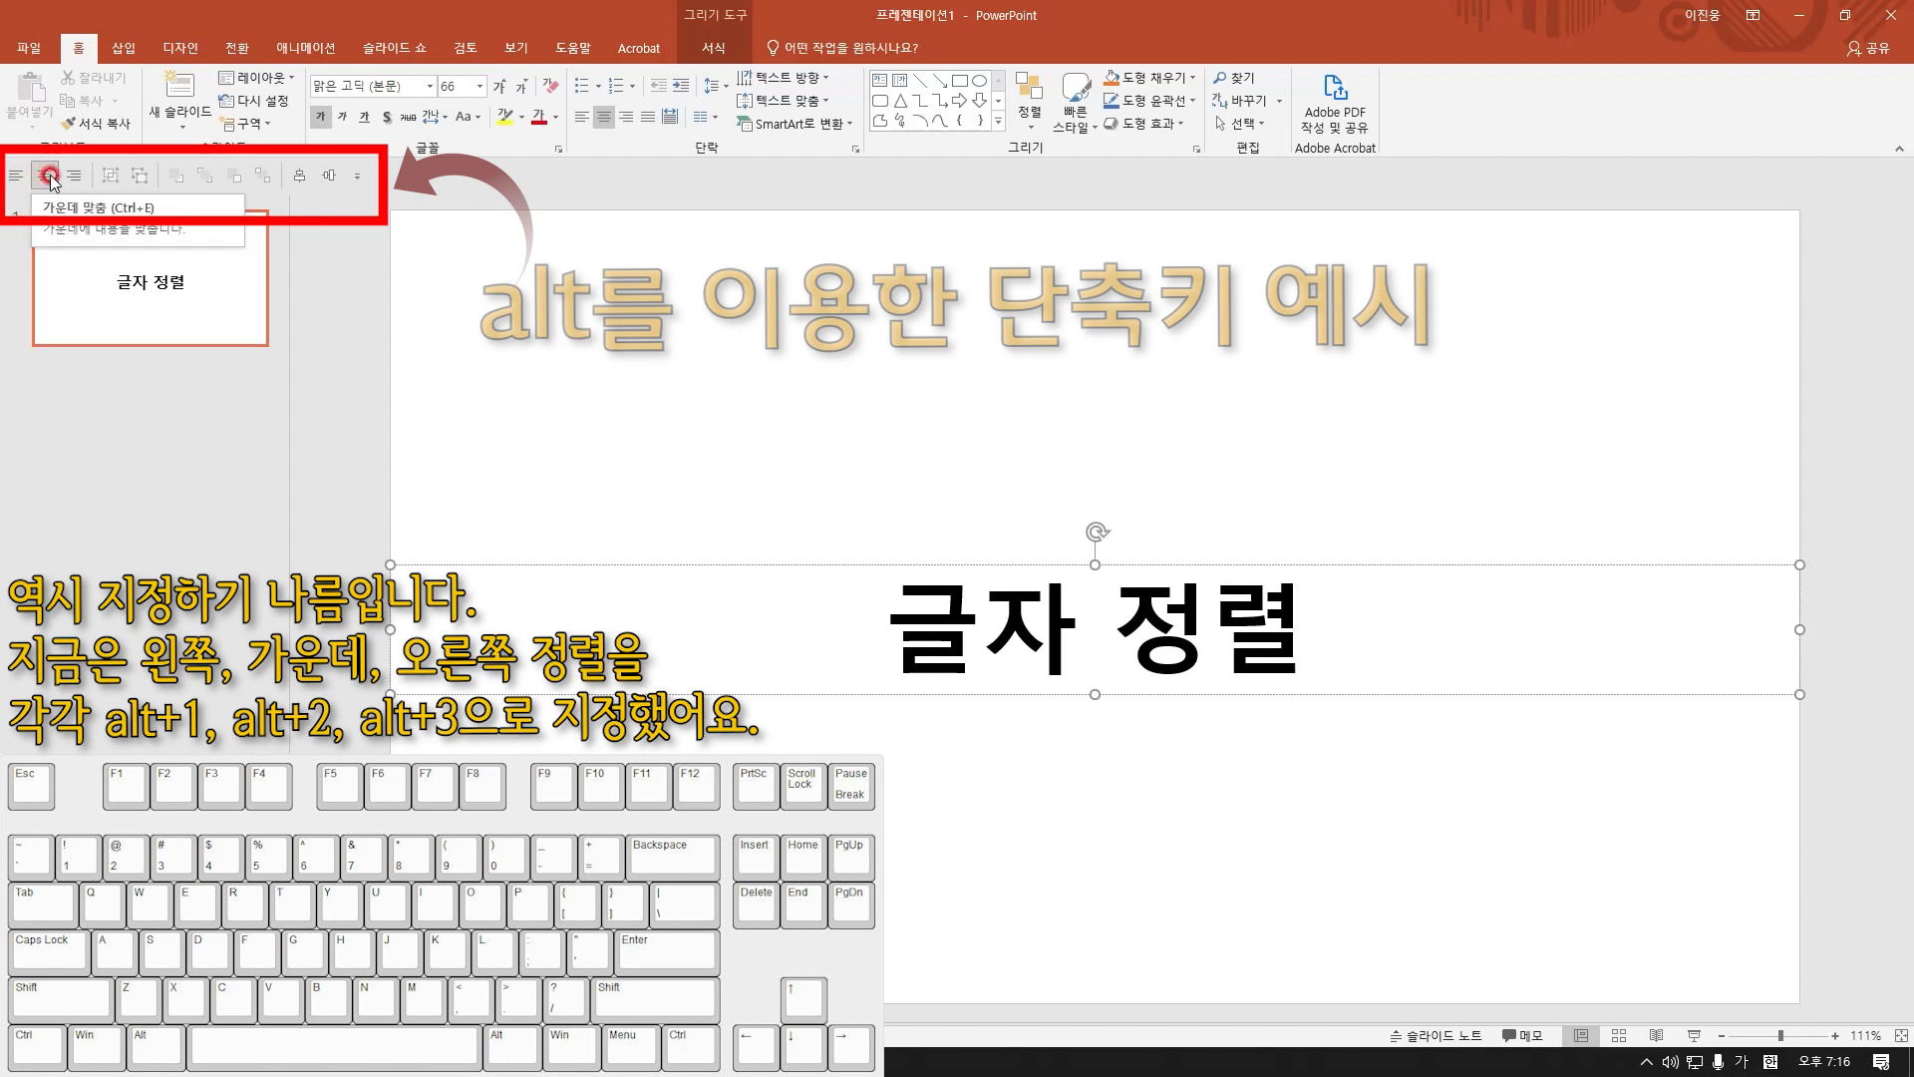
Align the "글자 정렬" title text to the left, centre and right in turn
{"action": "key", "text": "alt"}
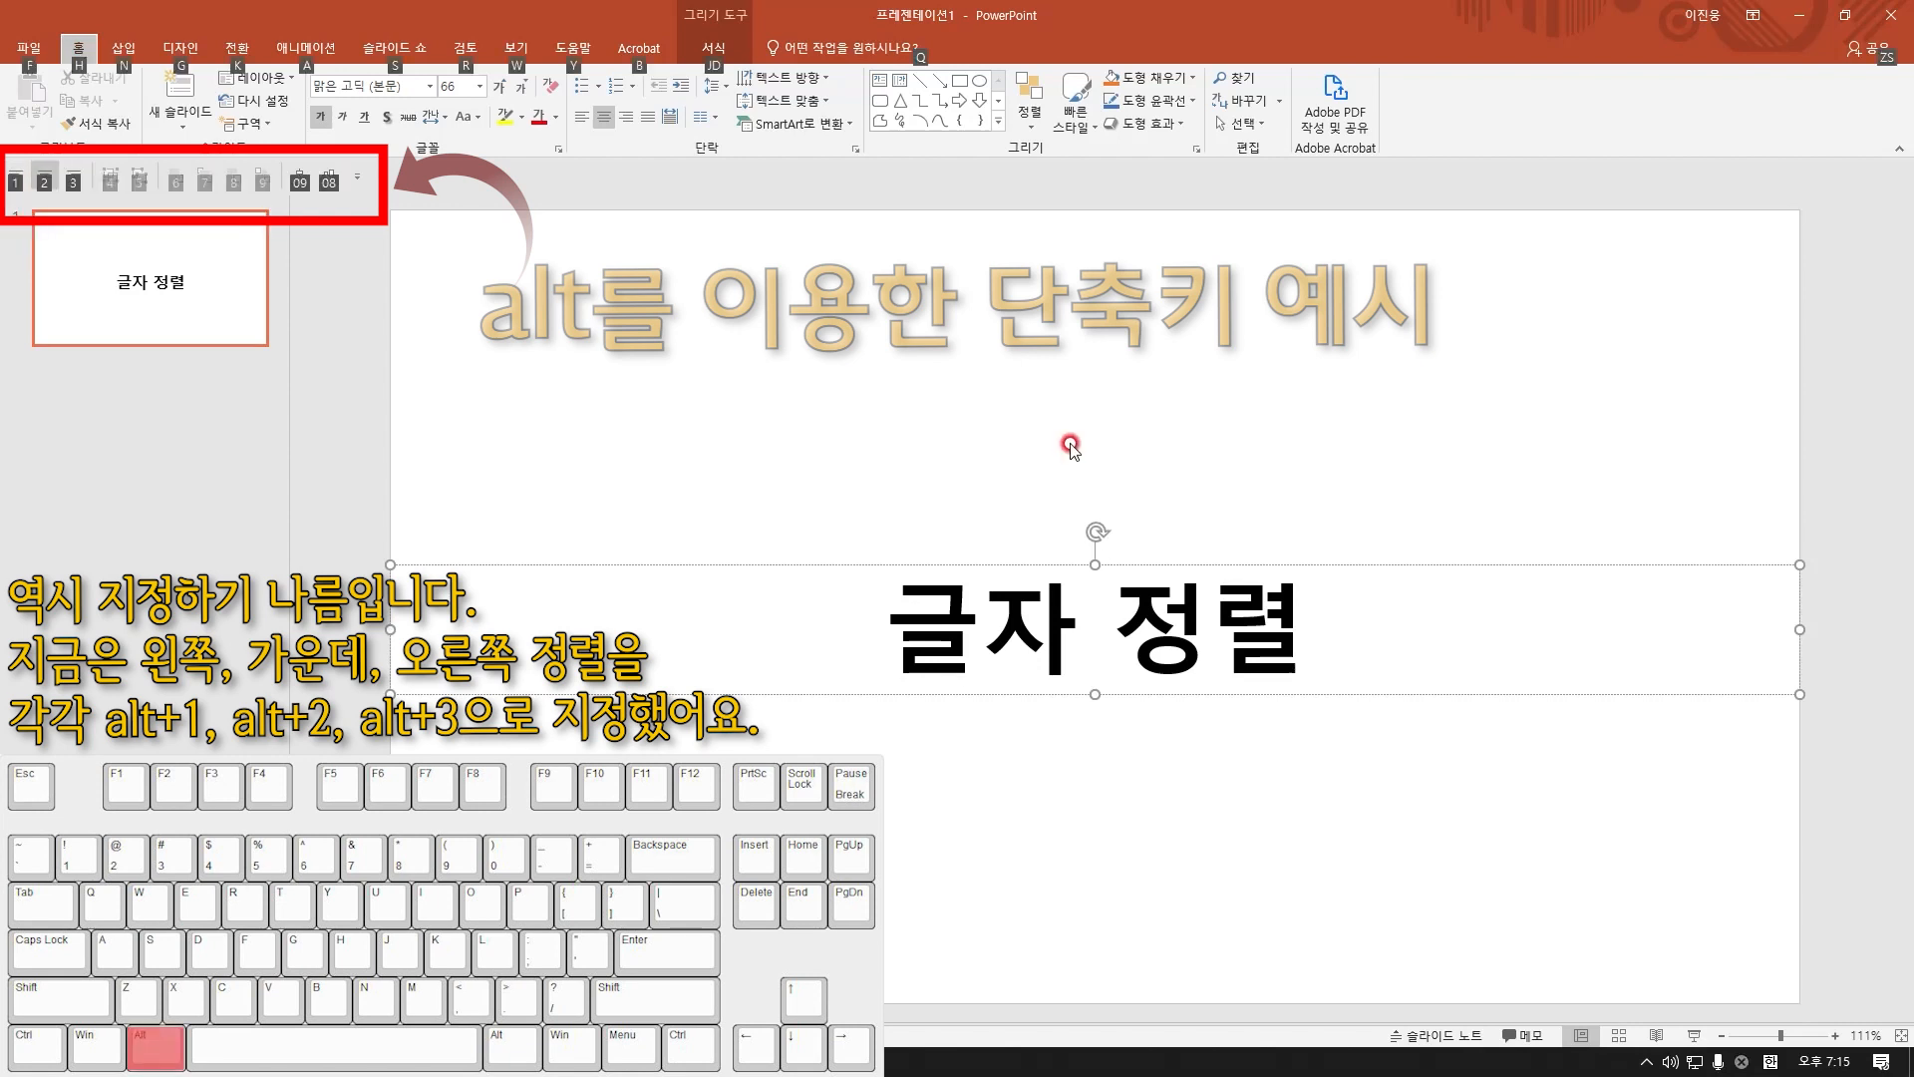
{"action": "key", "text": "alt+1"}
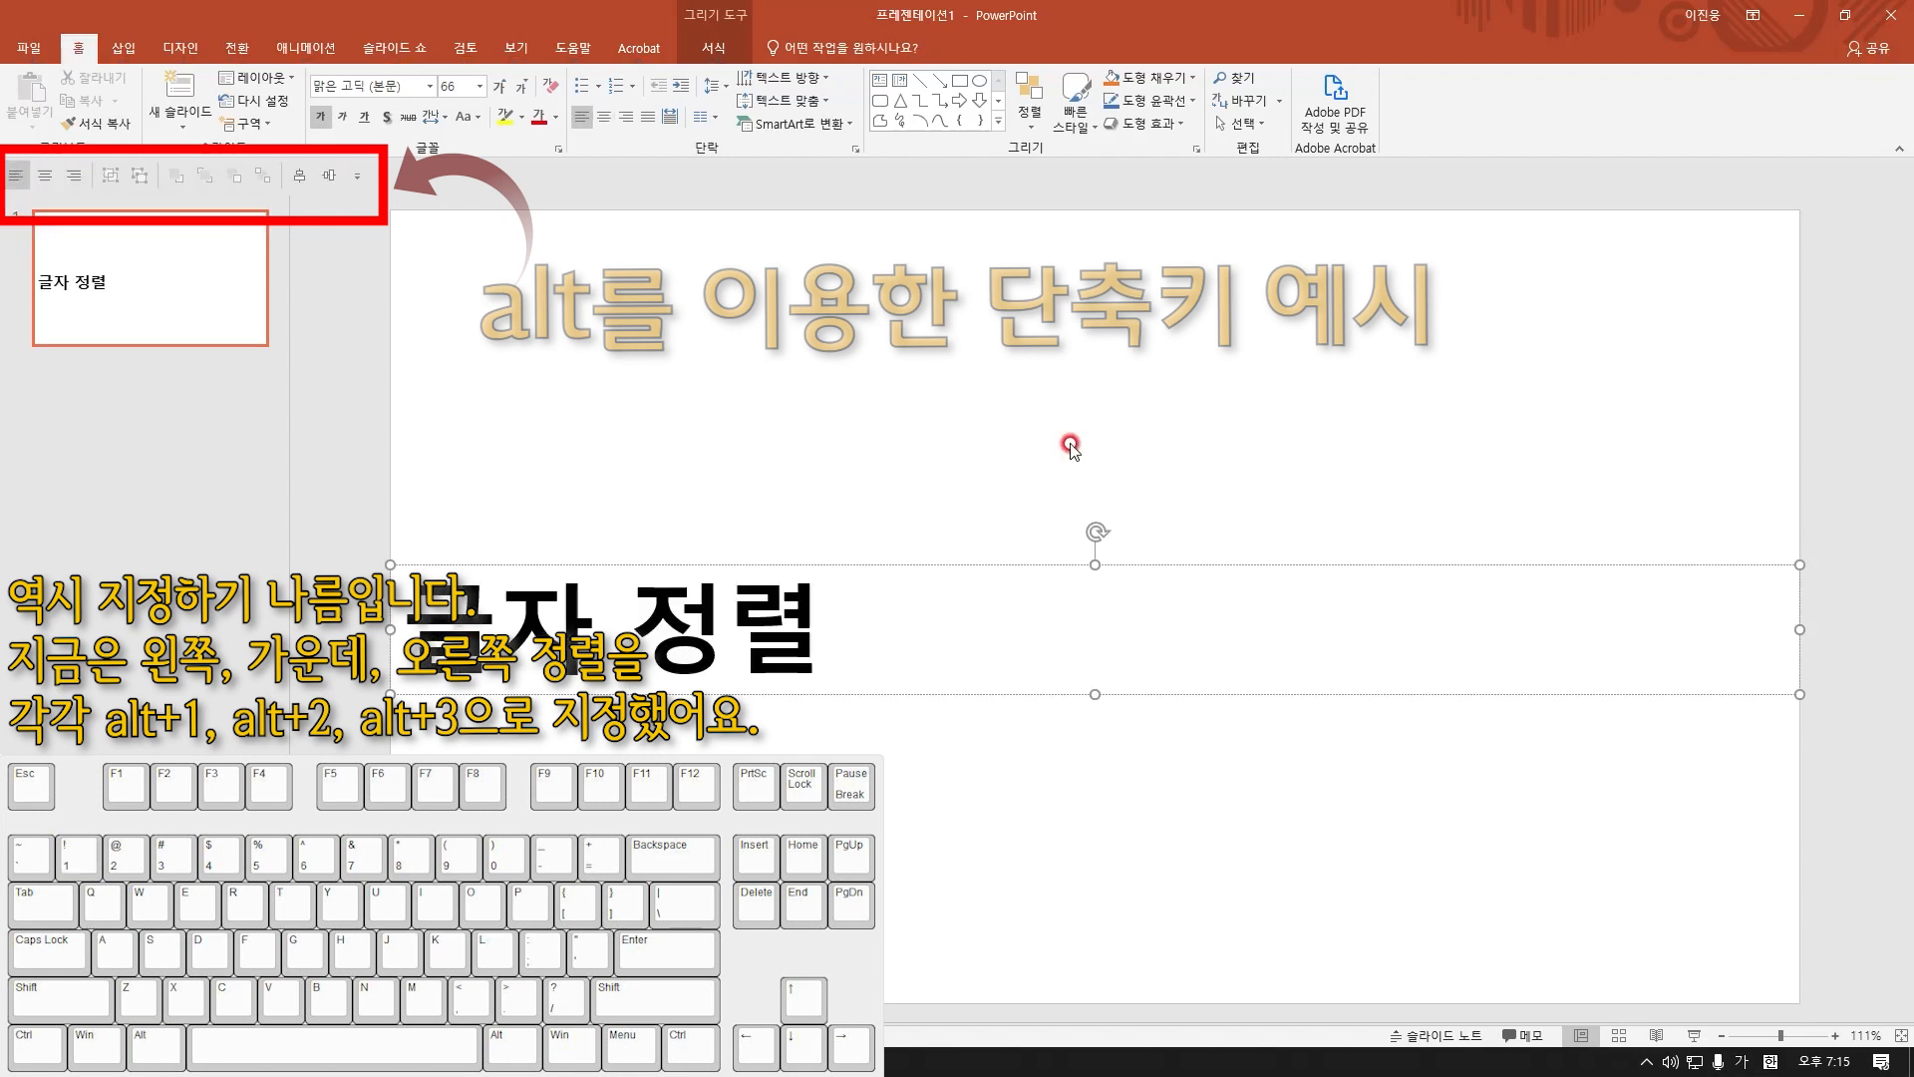
{"action": "key", "text": "alt+2"}
{"action": "key", "text": "alt+3"}
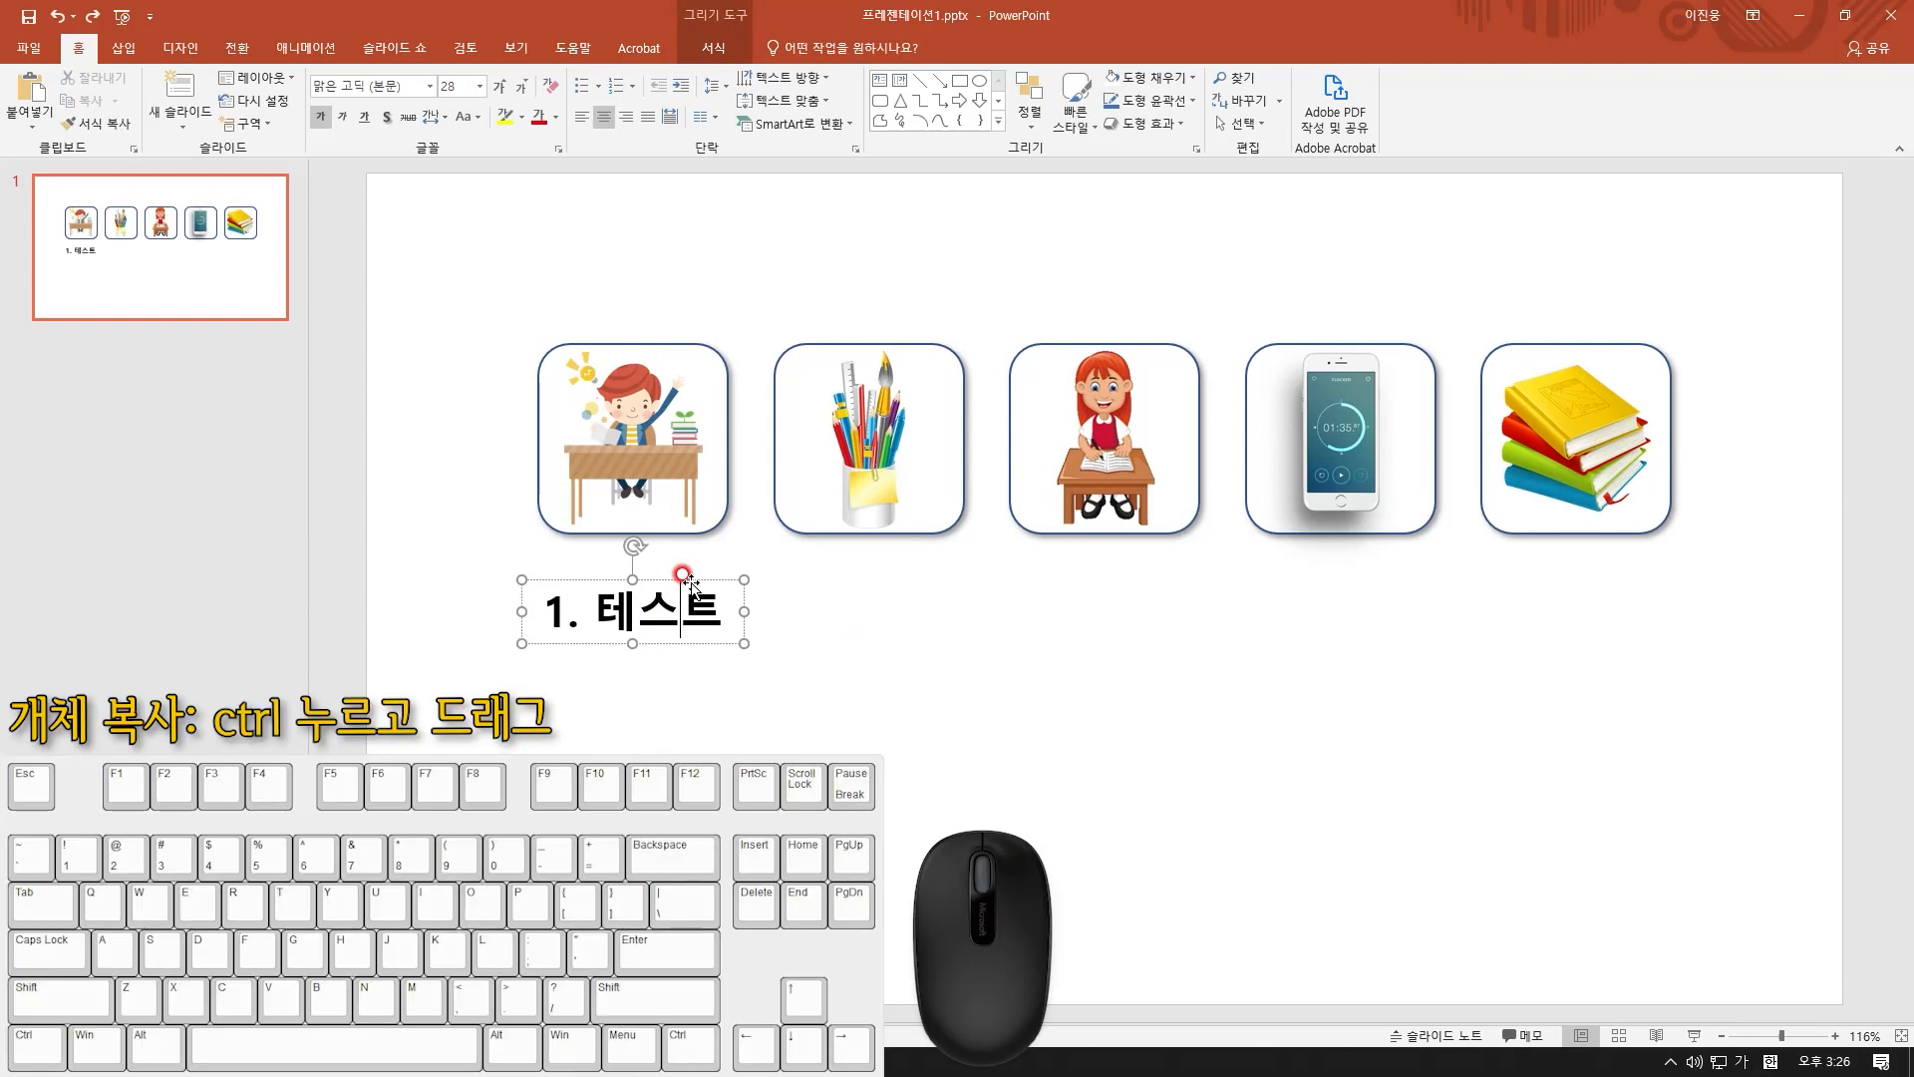
Copy the bold "1. 테스트" label straight down to form an evenly spaced column of five below the first square
{"action": "left_click", "coordinate": [691, 583]}
{"action": "left_click_drag", "start_coordinate": [687, 584], "coordinate": [693, 742]}
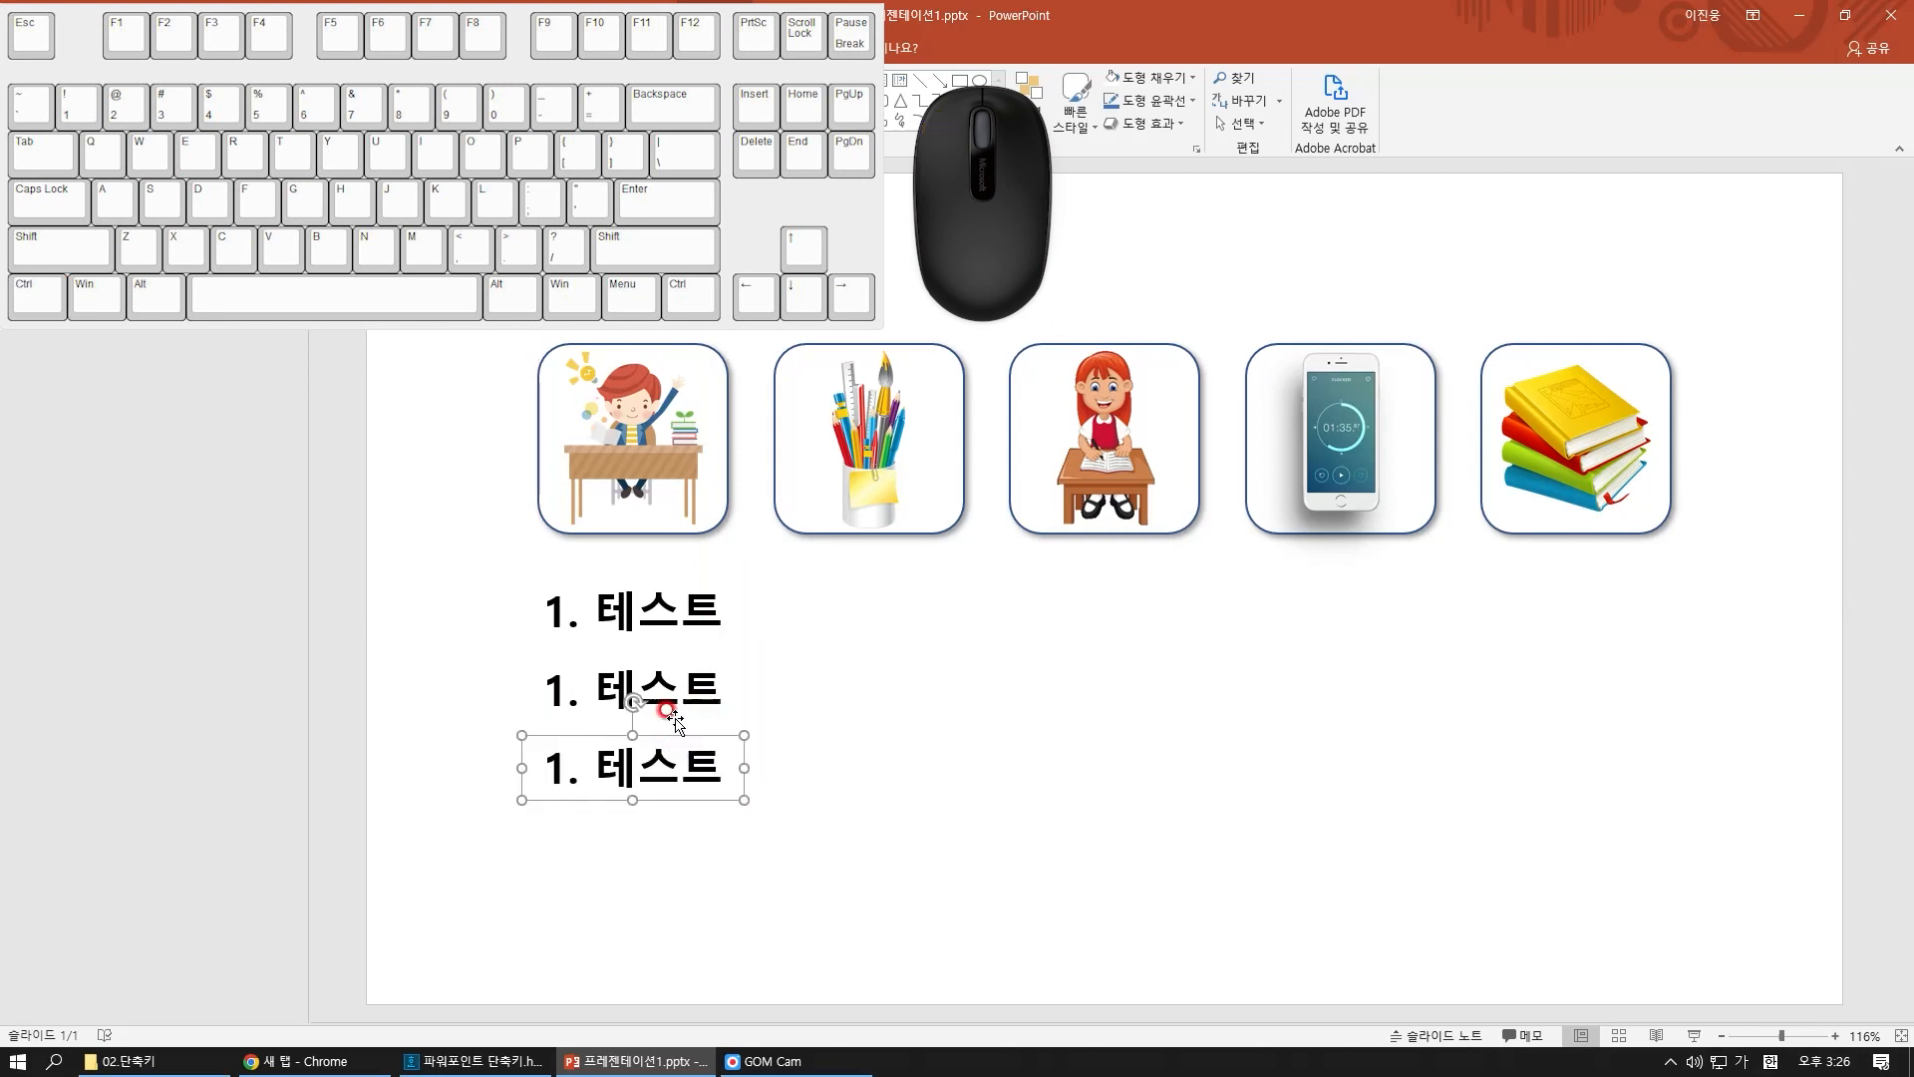
{"action": "left_click_drag", "start_coordinate": [681, 738], "coordinate": [703, 896]}
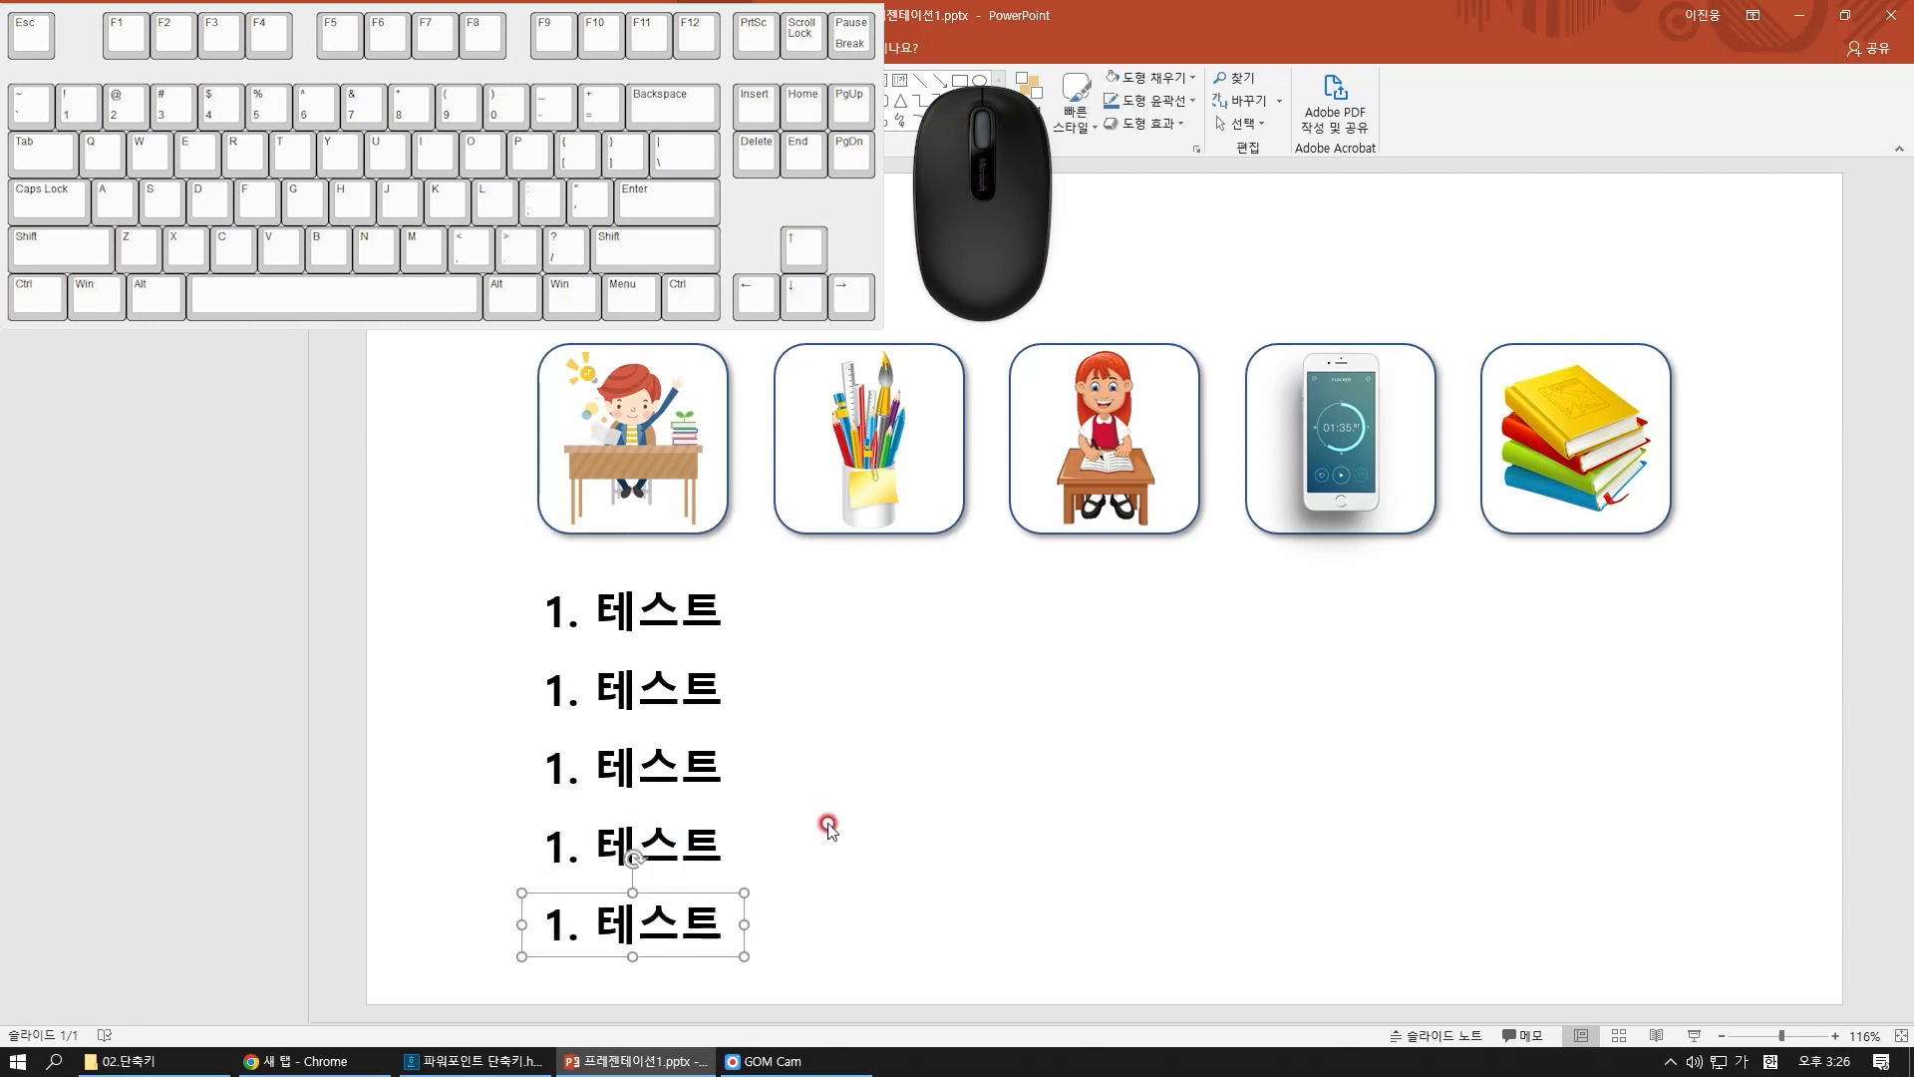
{"action": "left_click", "coordinate": [878, 805]}
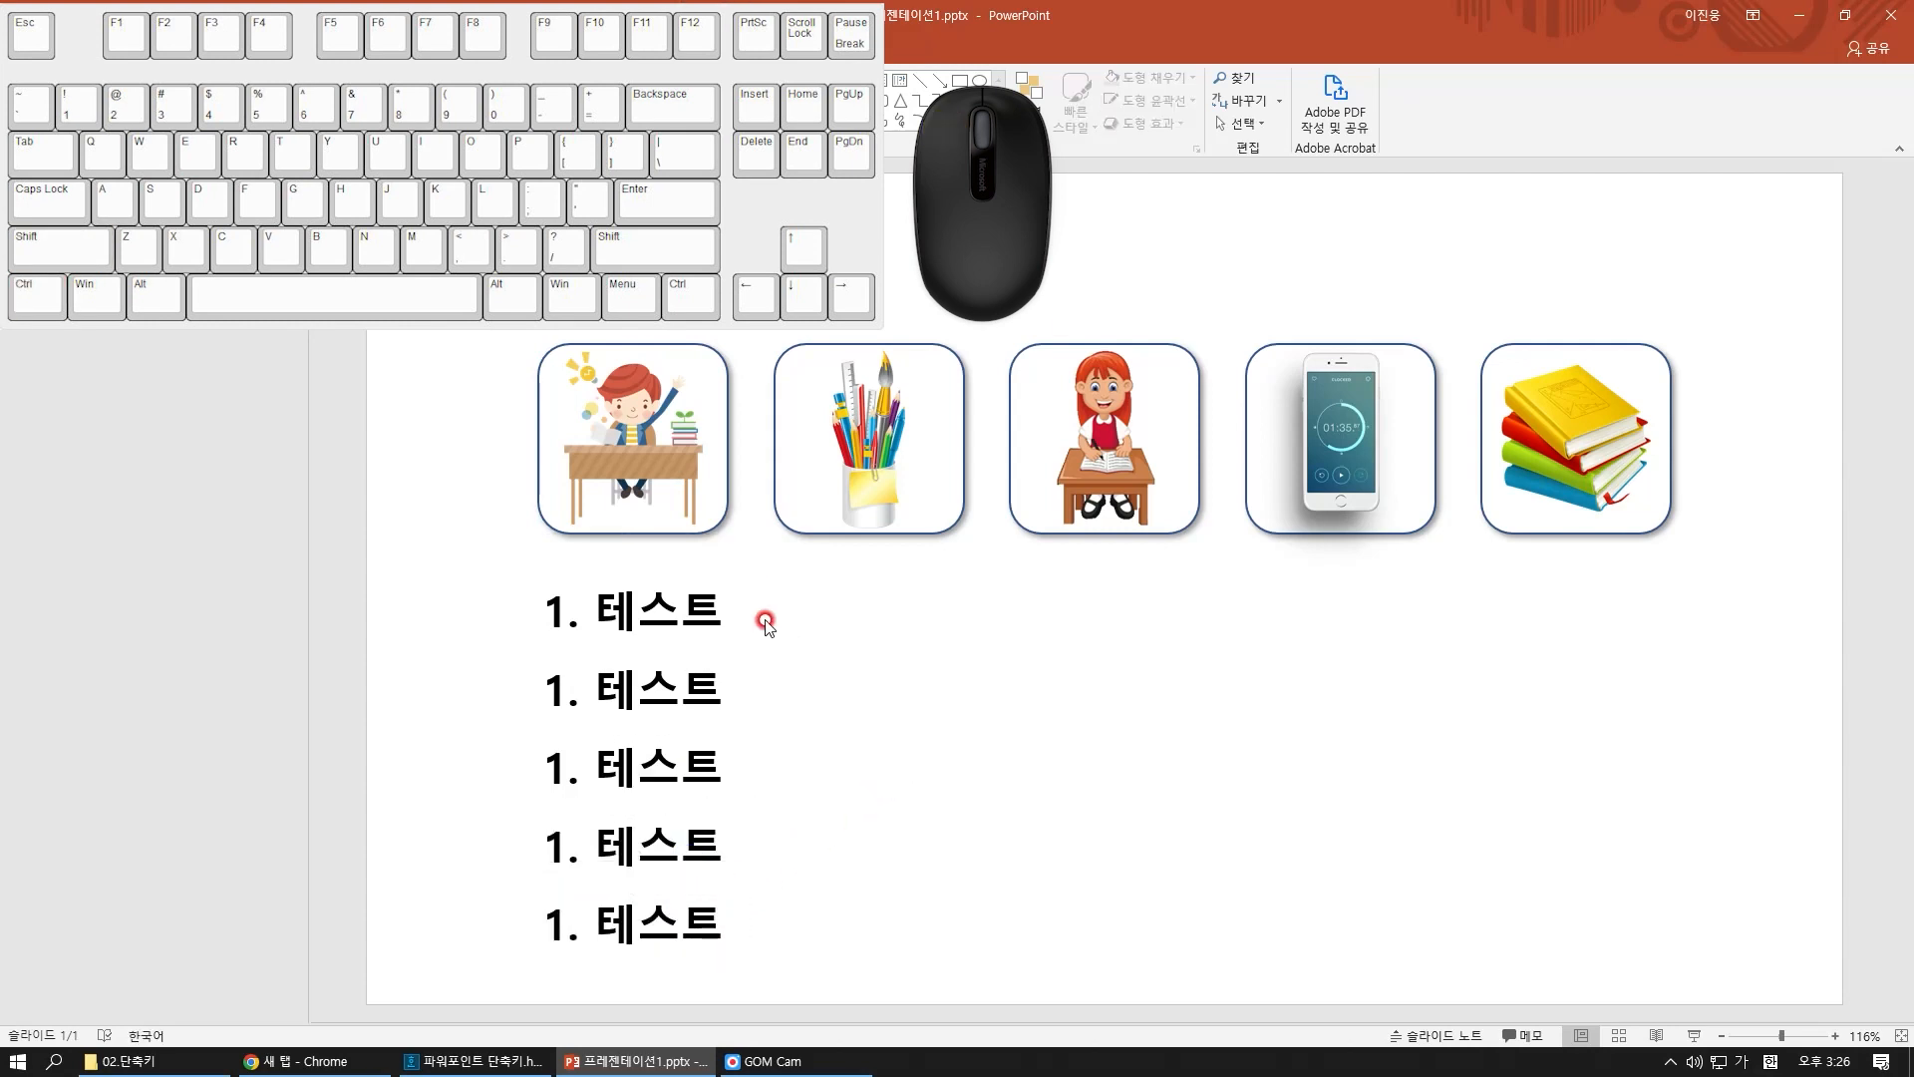
Build a matching column of five "1. 테스트" labels below the second square by duplicating the label at equal vertical spacing
{"action": "left_click", "coordinate": [706, 610]}
{"action": "left_click_drag", "start_coordinate": [701, 571], "coordinate": [965, 674]}
{"action": "key", "text": "ctrl+z"}
{"action": "key", "text": "ctrl+z"}
{"action": "key", "text": "ctrl+d"}
{"action": "left_click_drag", "start_coordinate": [957, 597], "coordinate": [938, 657]}
{"action": "key", "text": "ctrl+d"}
{"action": "key", "text": "ctrl+d"}
{"action": "key", "text": "ctrl+d"}
Duplicate the second label column three times at equal spacing to fill the area below the third, fourth and fifth squares
{"action": "left_click", "coordinate": [893, 585]}
{"action": "left_click_drag", "start_coordinate": [1034, 976], "coordinate": [742, 560]}
{"action": "key", "text": "ctrl+d"}
{"action": "left_click_drag", "start_coordinate": [952, 588], "coordinate": [1176, 575]}
{"action": "key", "text": "ctrl+d"}
{"action": "key", "text": "ctrl+d"}
{"action": "left_click", "coordinate": [1754, 568]}
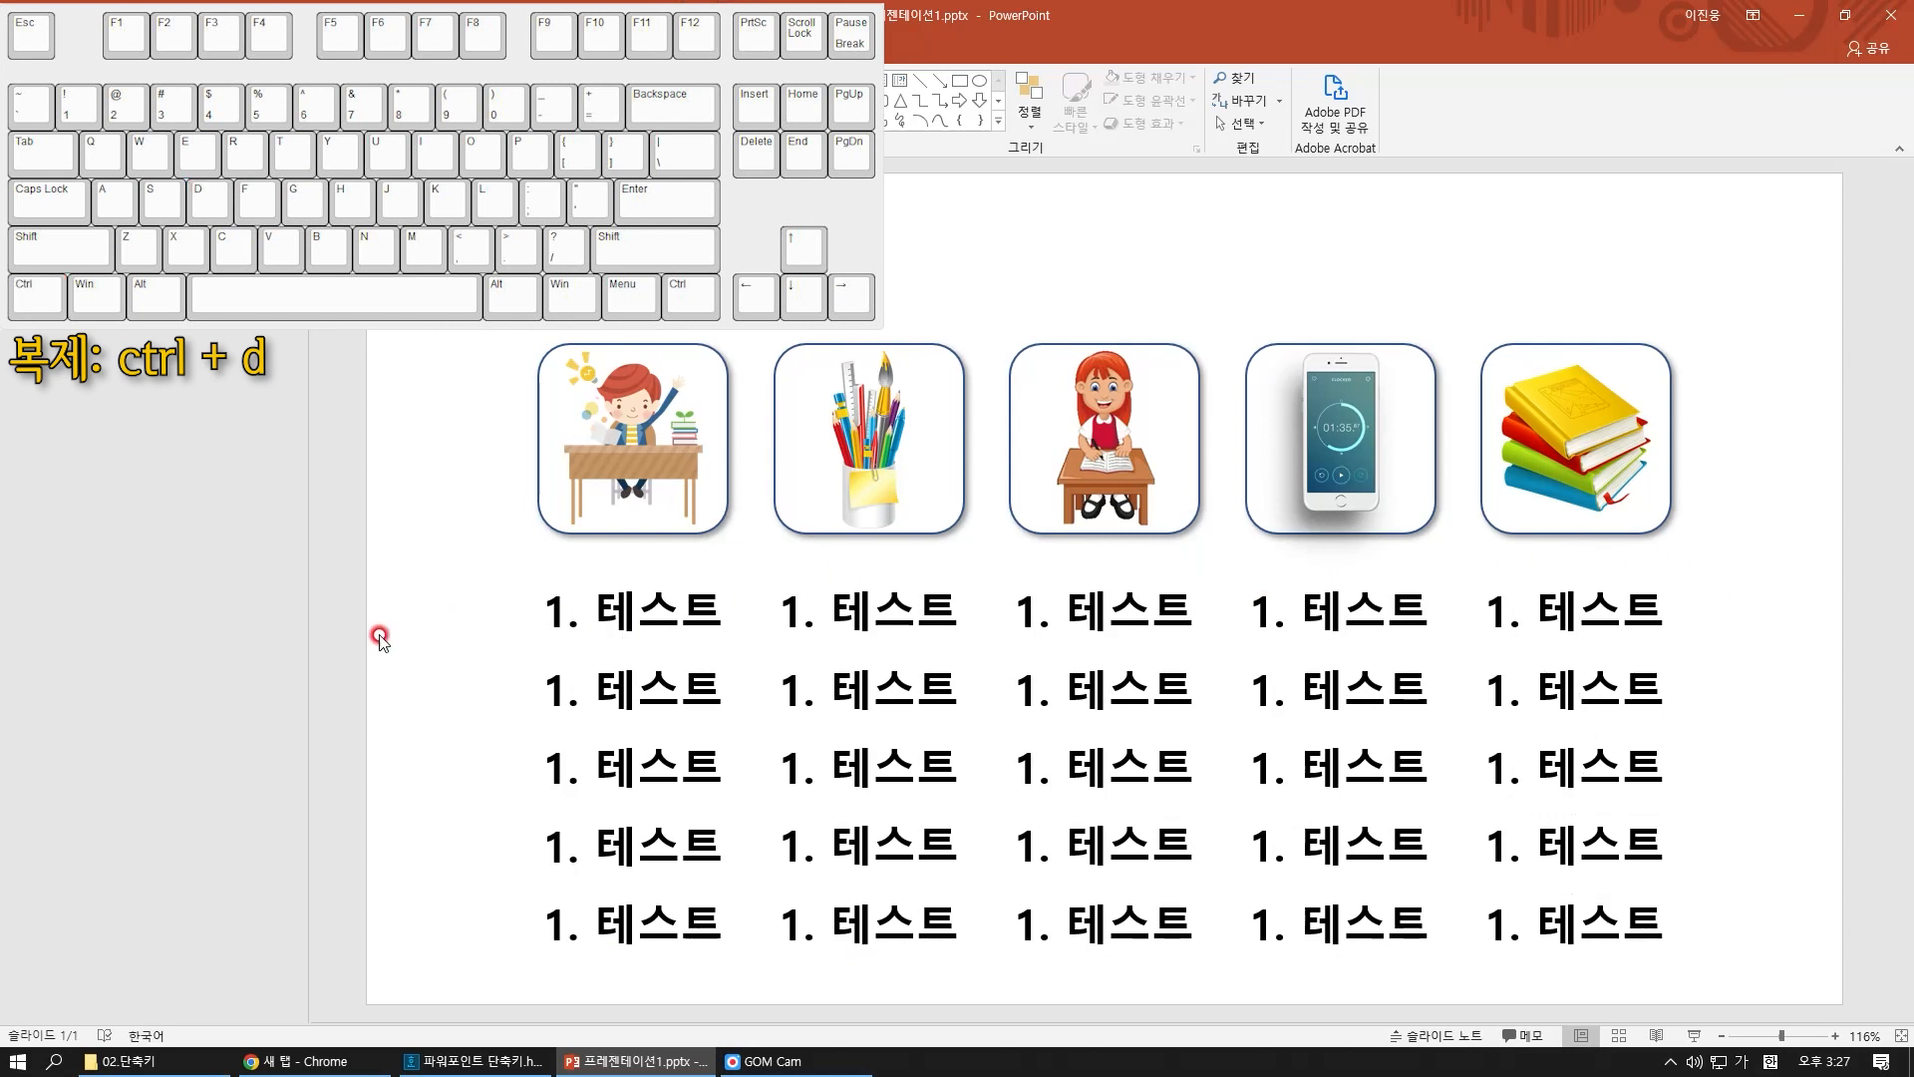
Colour the text of the top "1. 테스트" label below the second square orange
{"action": "left_click", "coordinate": [864, 607]}
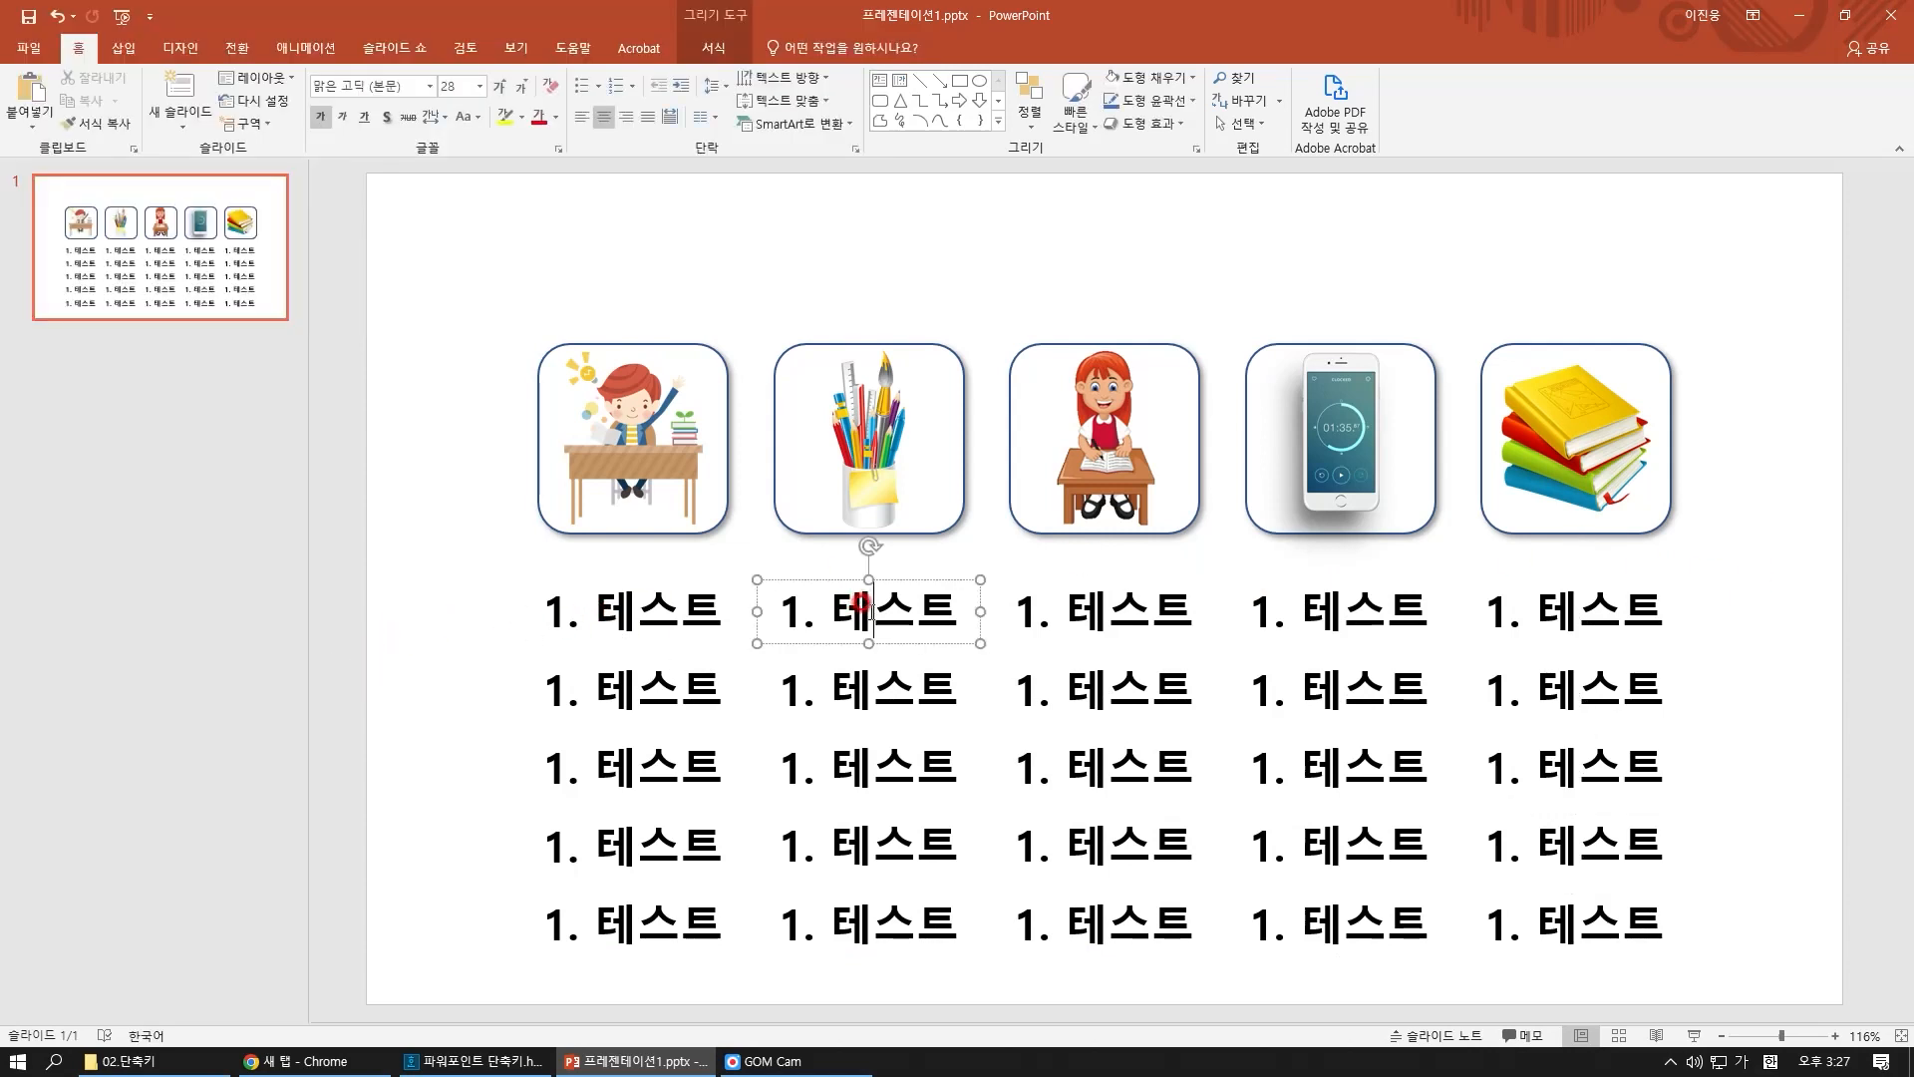
{"action": "key", "text": "ctrl+a"}
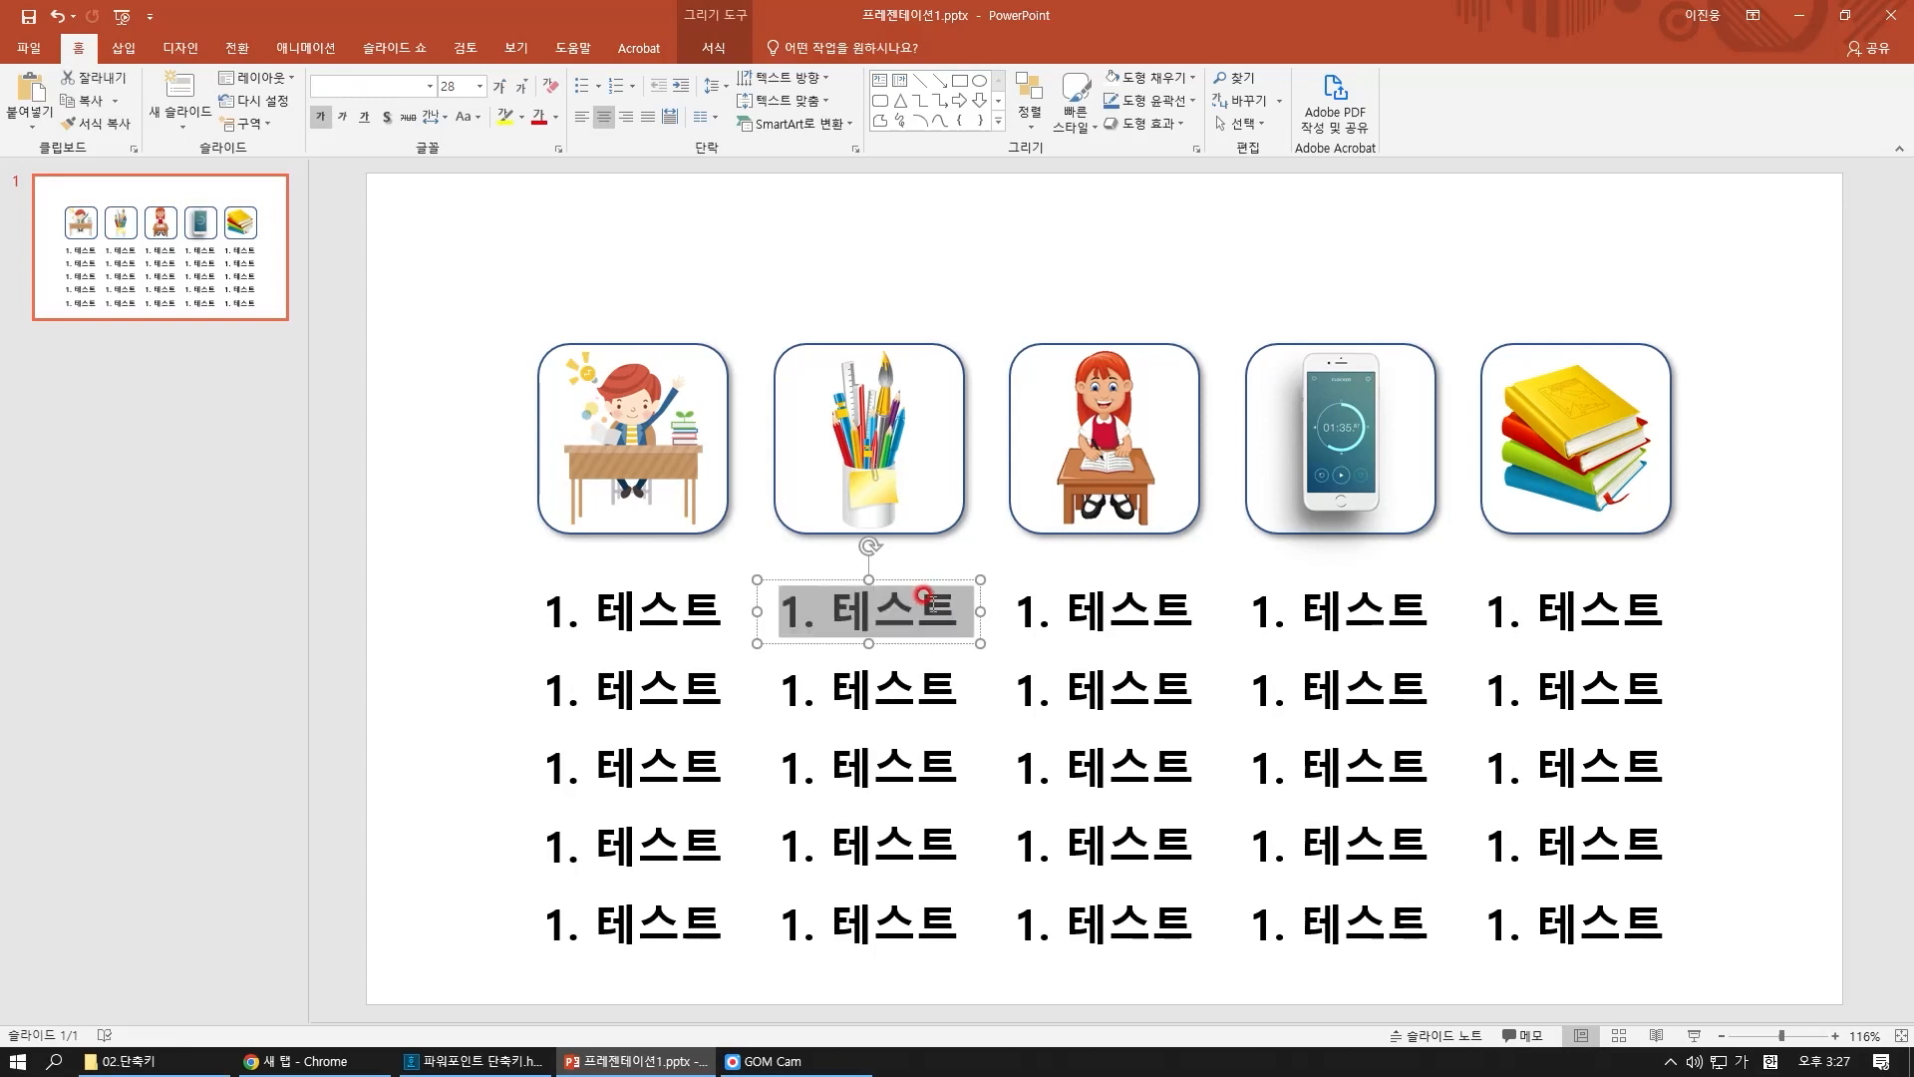
{"action": "left_click", "coordinate": [555, 117]}
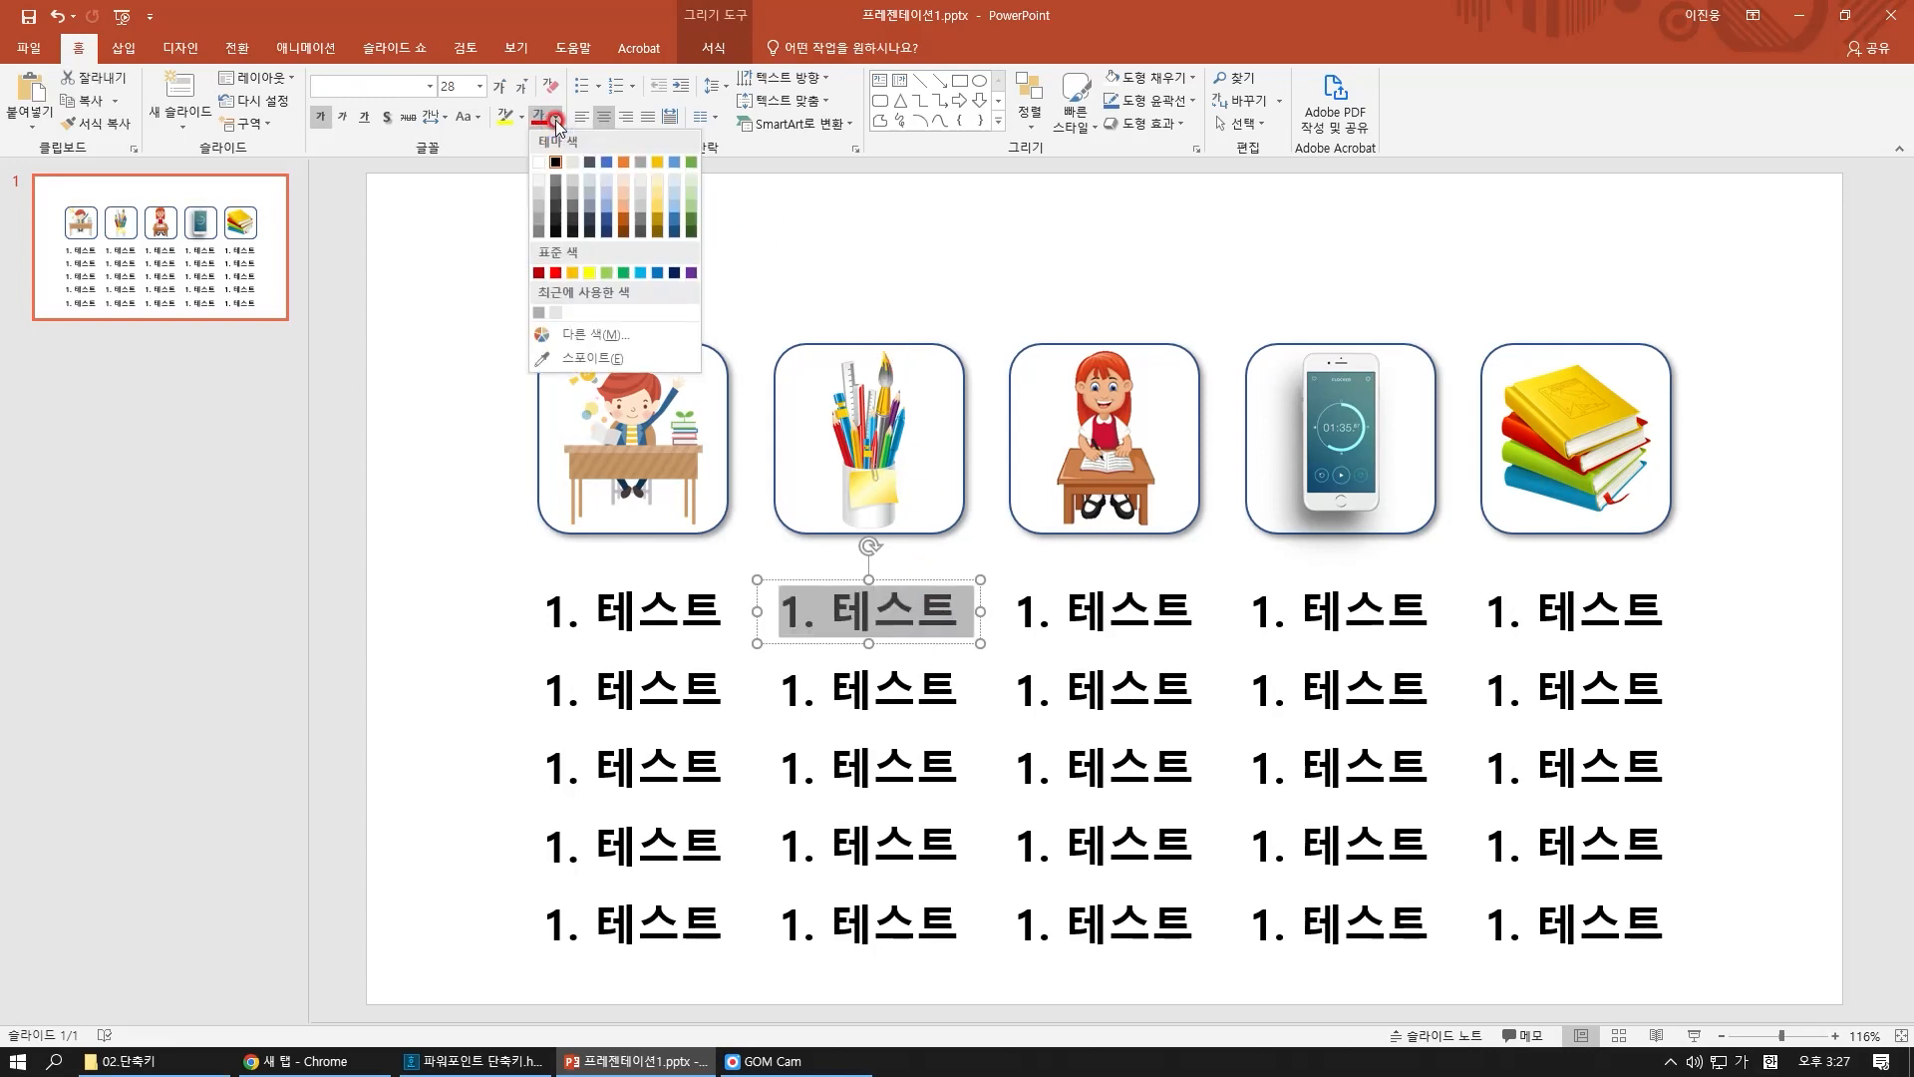
{"action": "left_click", "coordinate": [625, 161]}
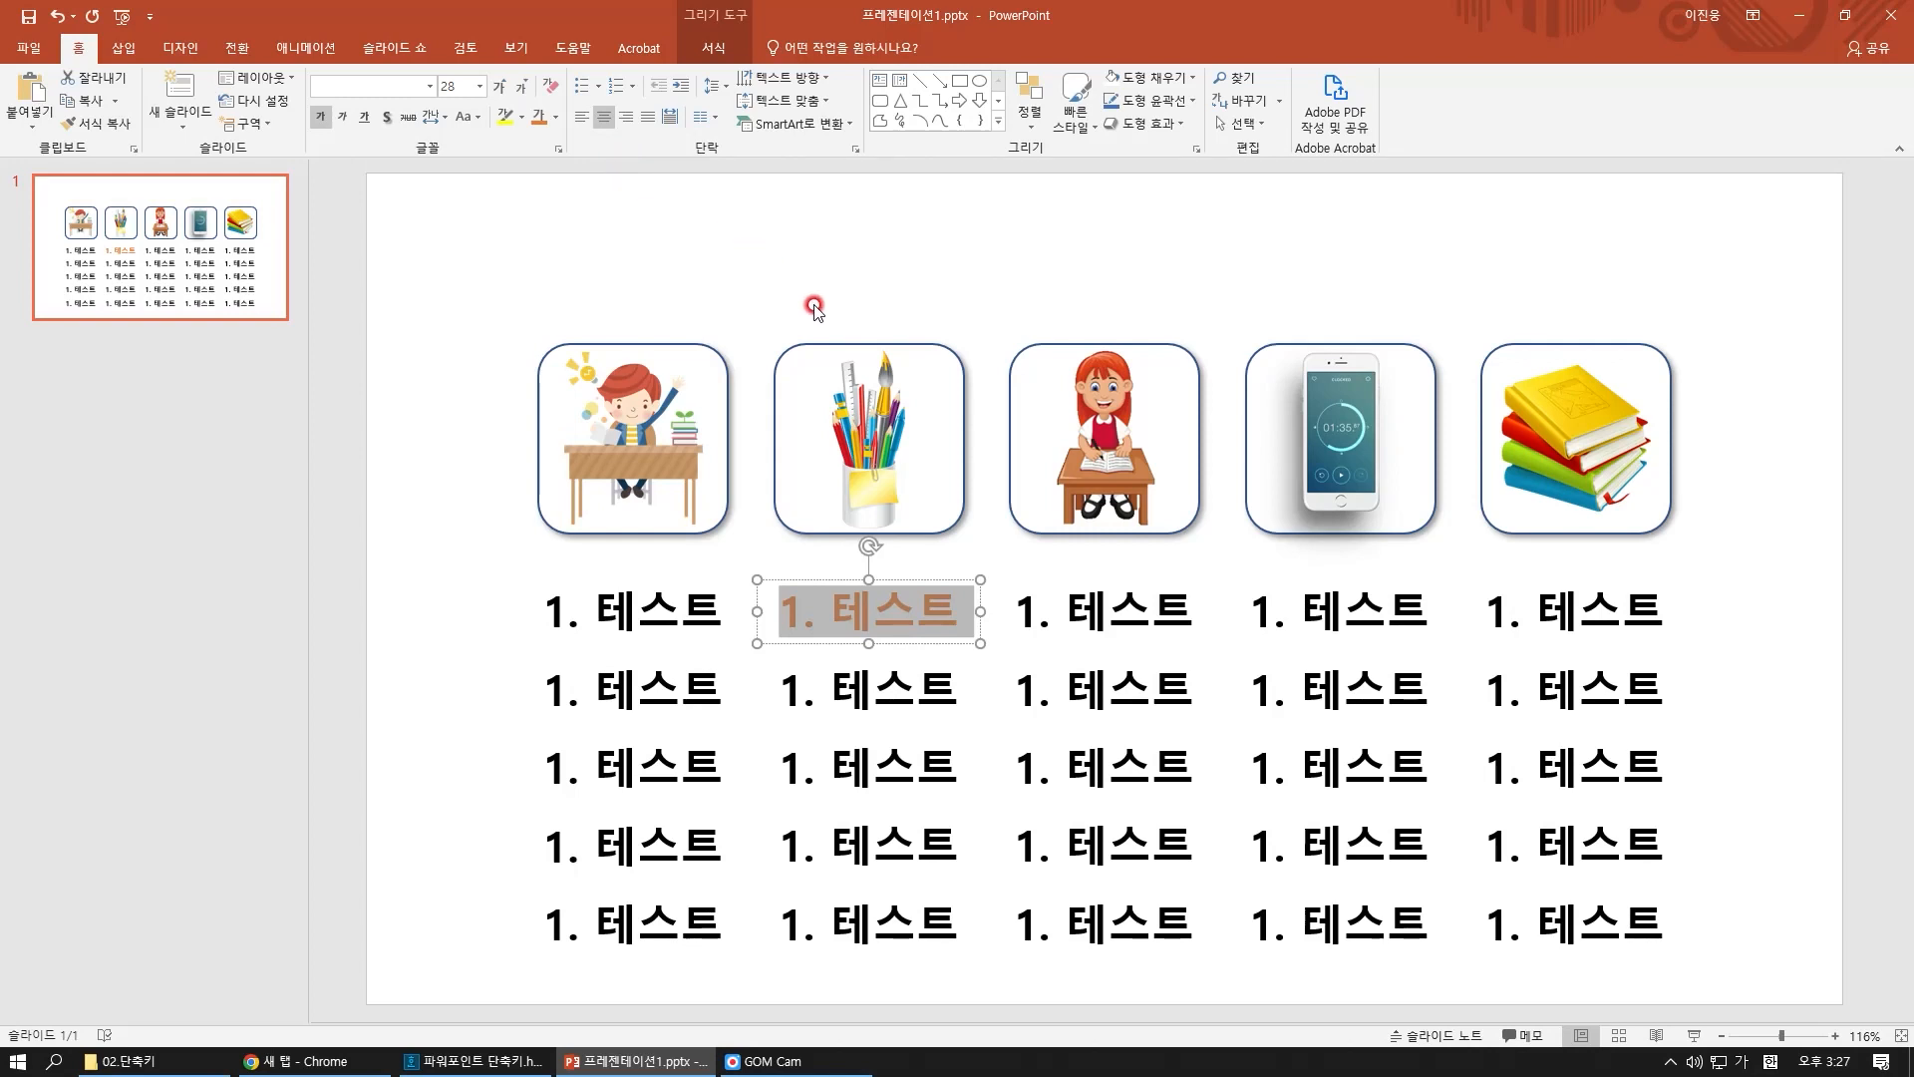
Repeat the orange font colour on each of the four remaining labels in the second column
{"action": "left_click", "coordinate": [862, 681]}
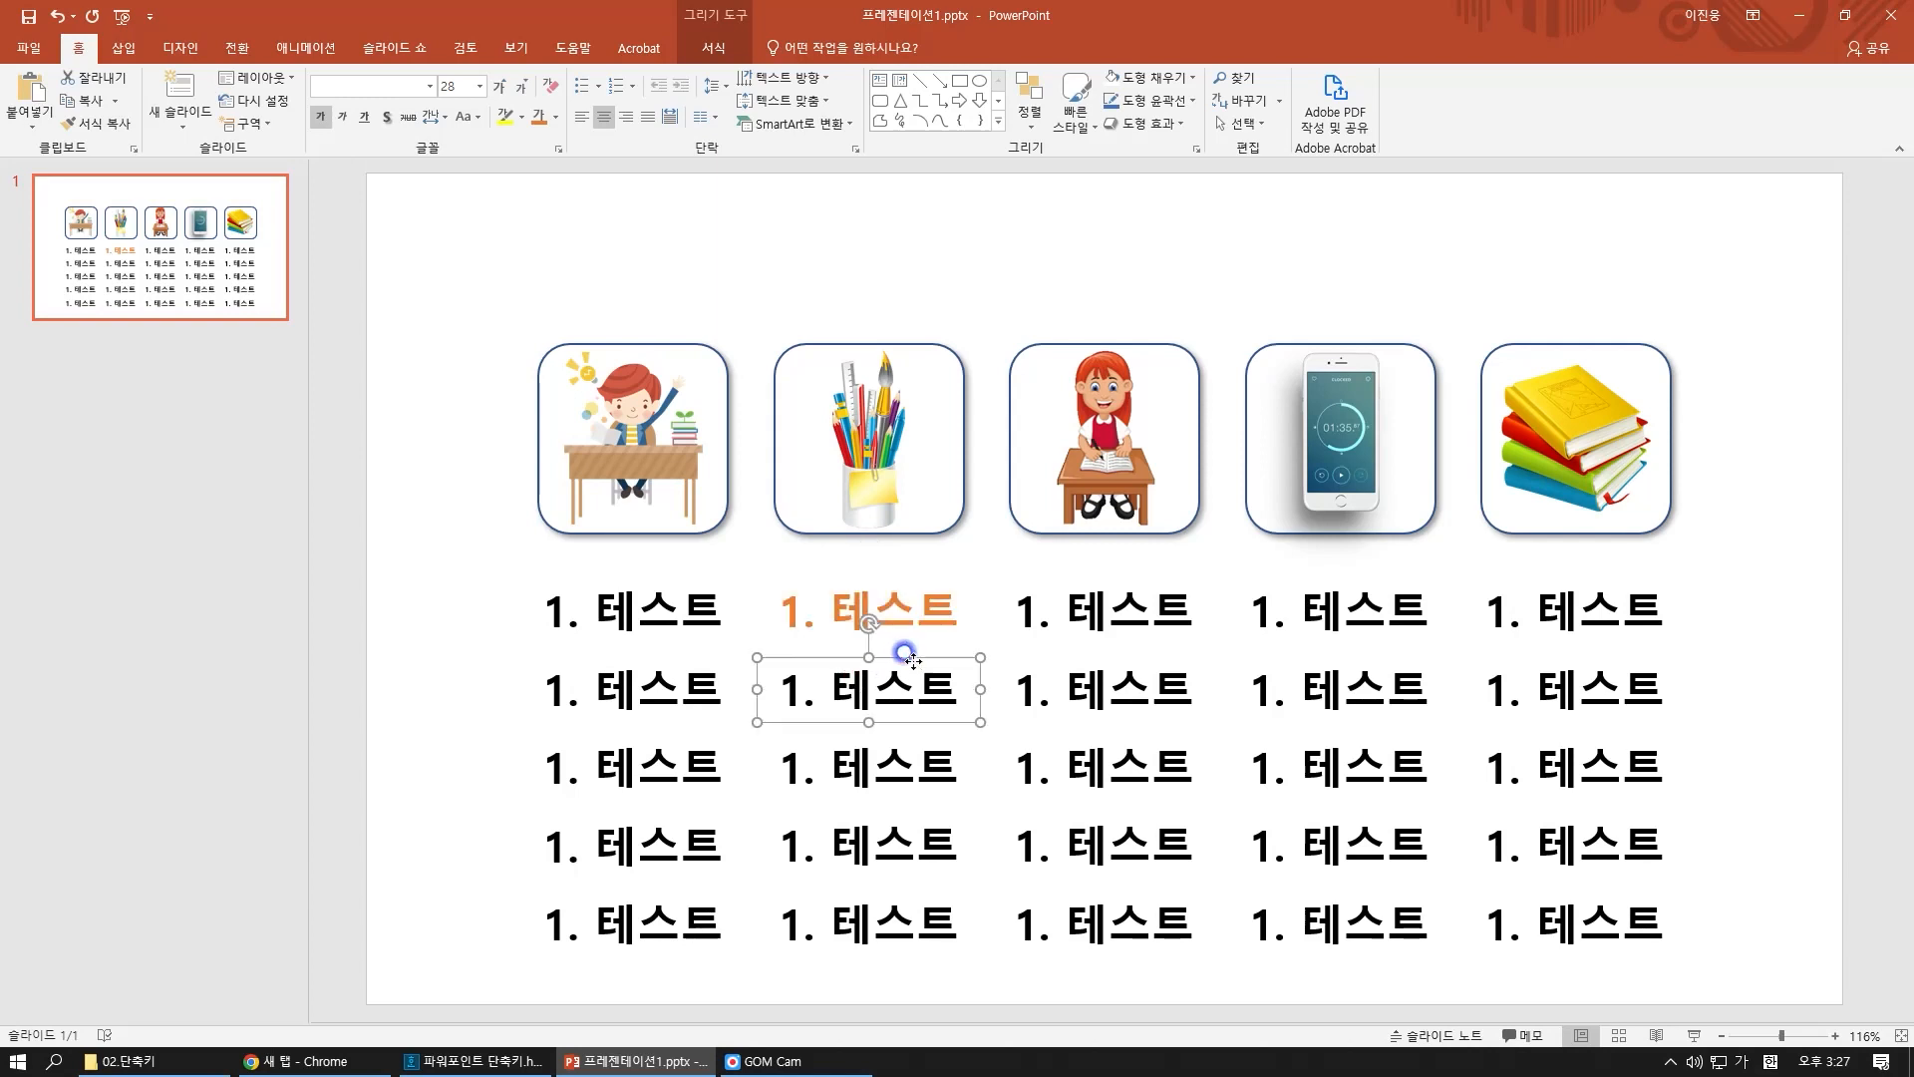
{"action": "left_click", "coordinate": [913, 606]}
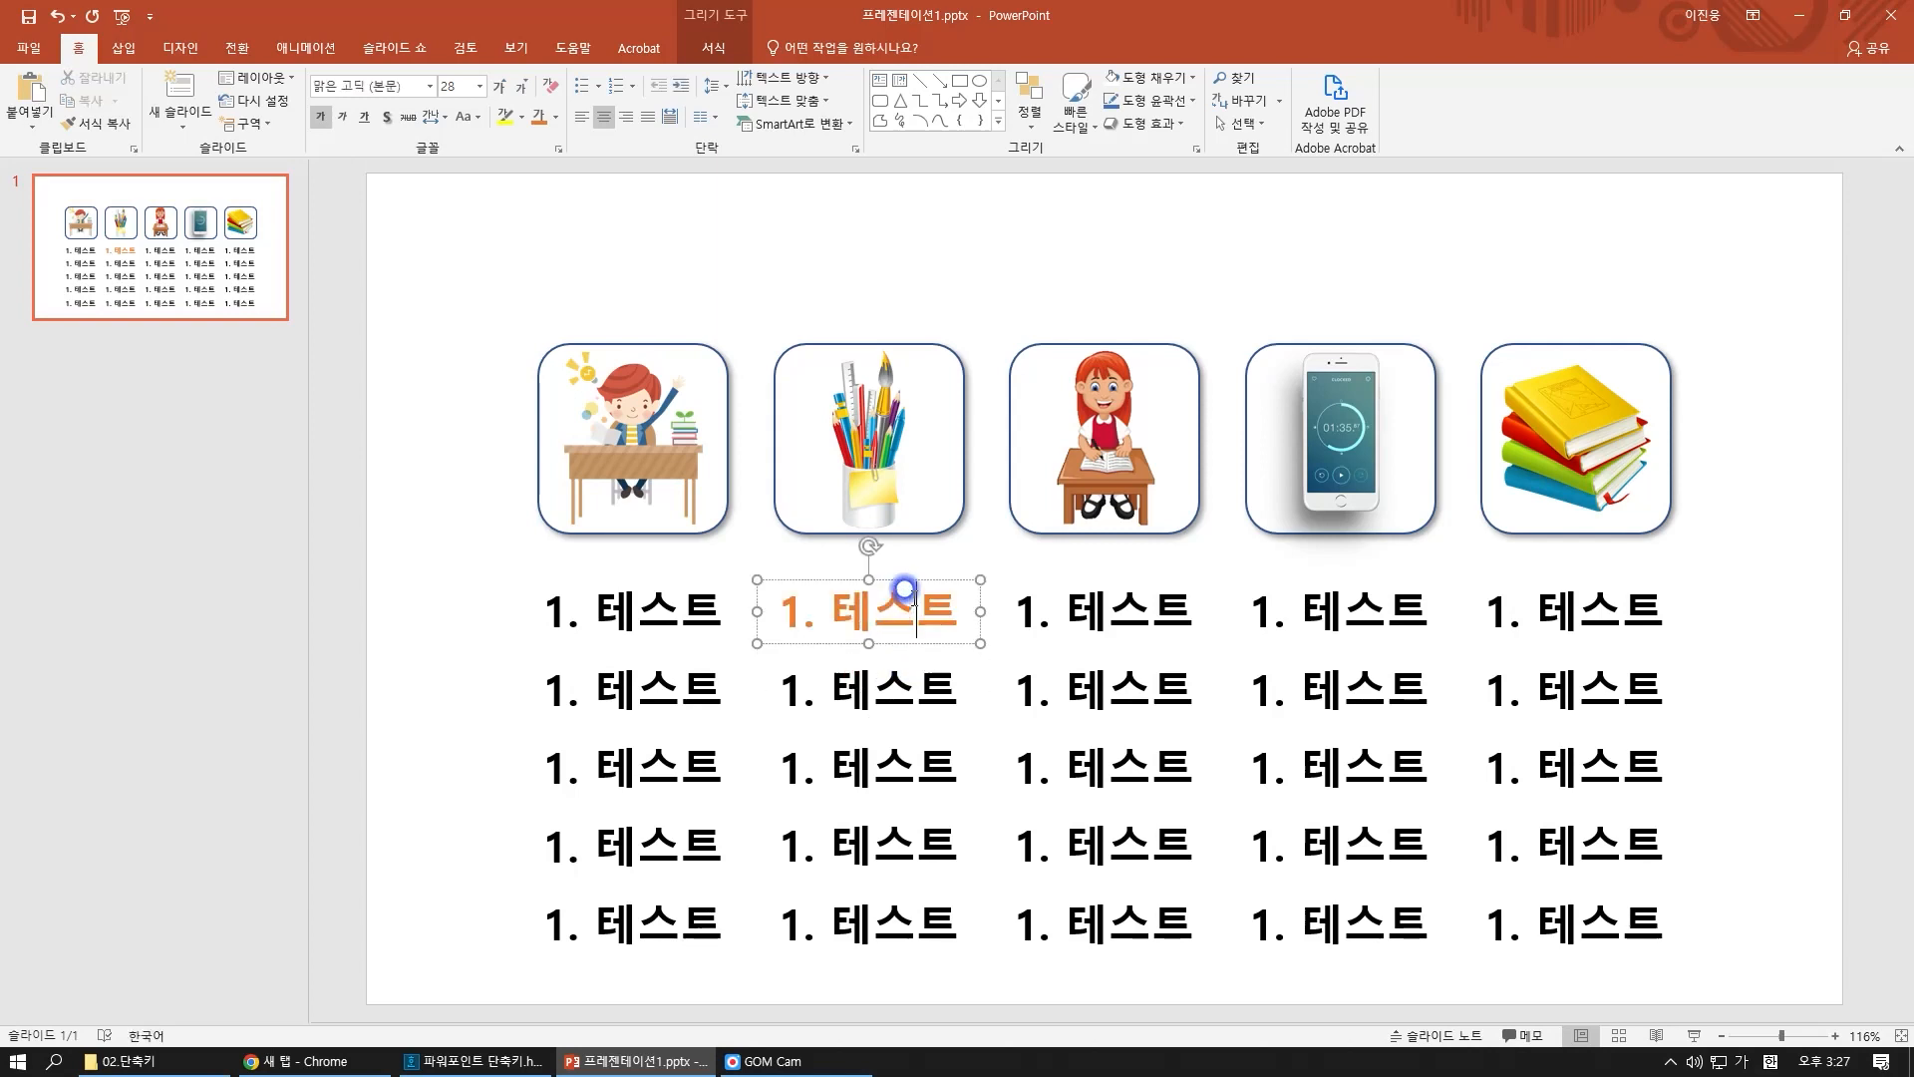
{"action": "left_click", "coordinate": [886, 657]}
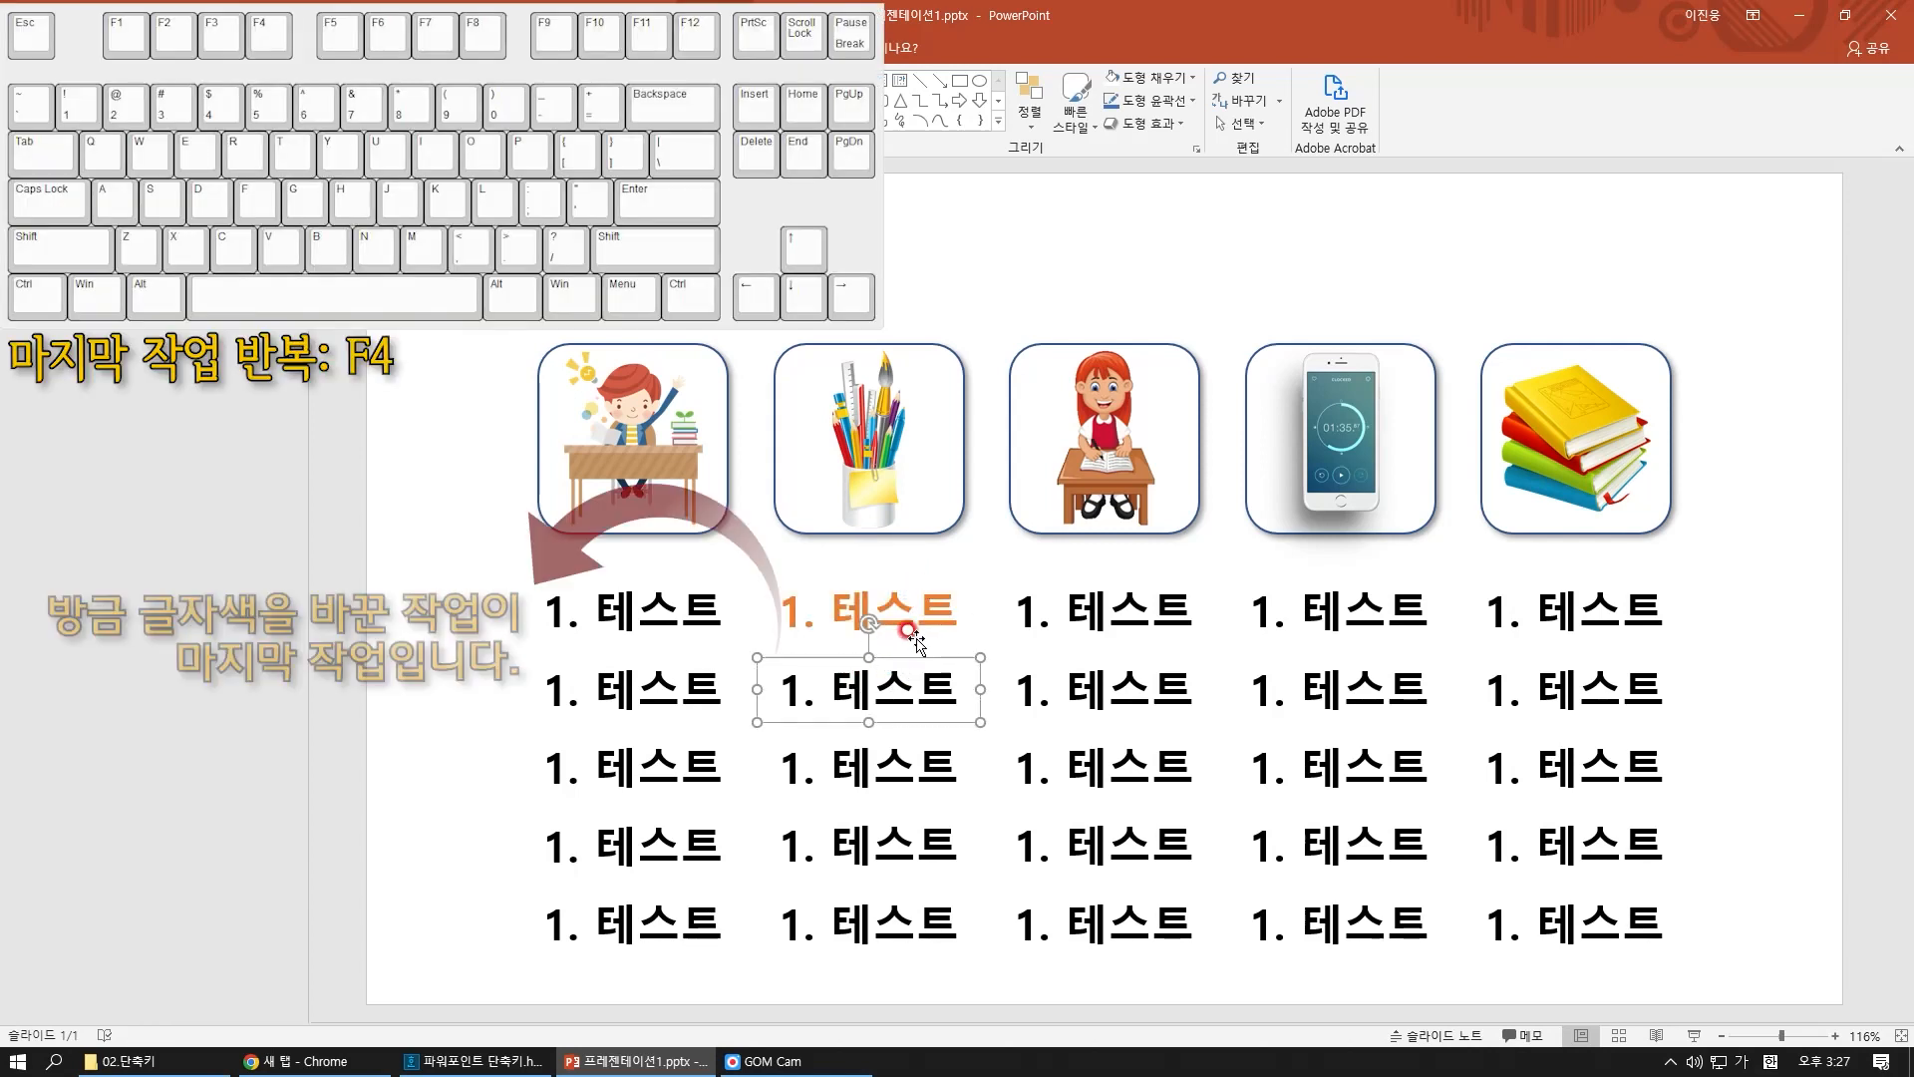
{"action": "key", "text": "F4"}
{"action": "left_click", "coordinate": [910, 744]}
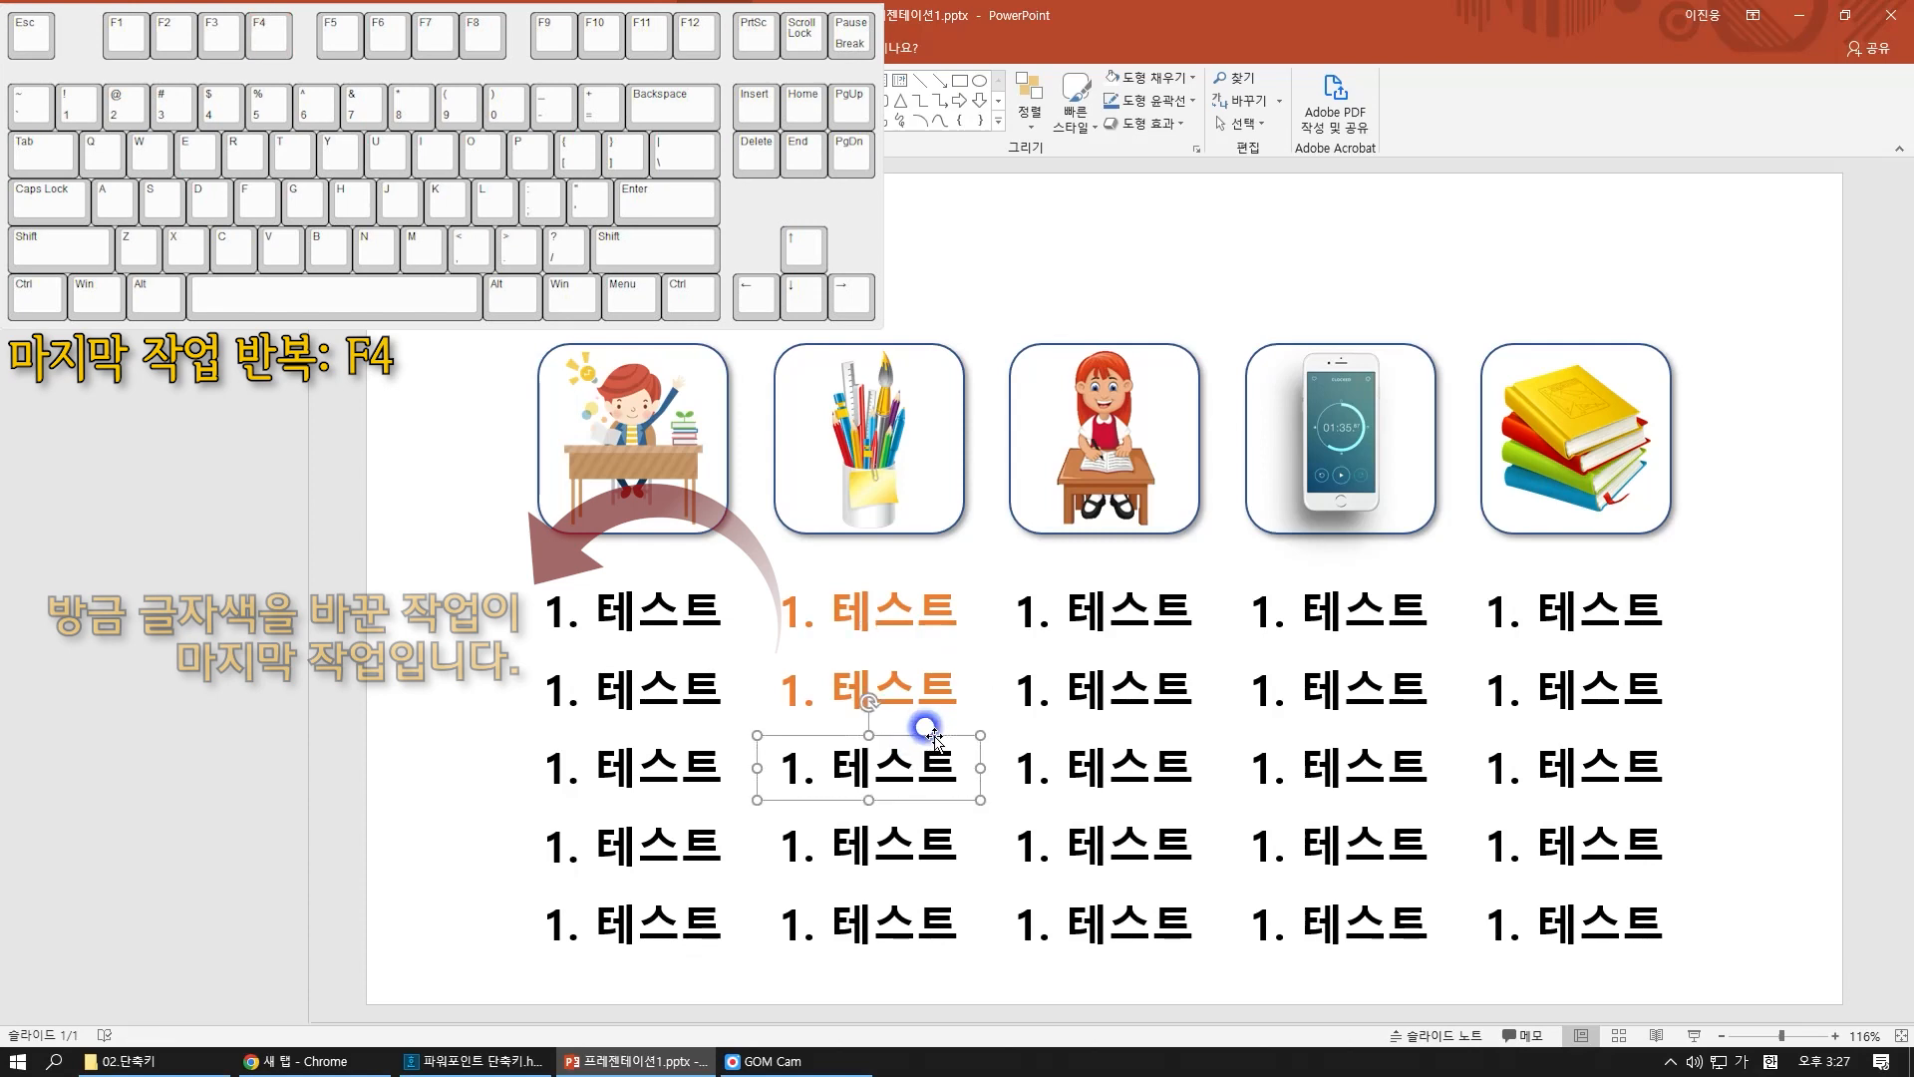
{"action": "key", "text": "F4"}
{"action": "left_click", "coordinate": [906, 814]}
{"action": "key", "text": "F4"}
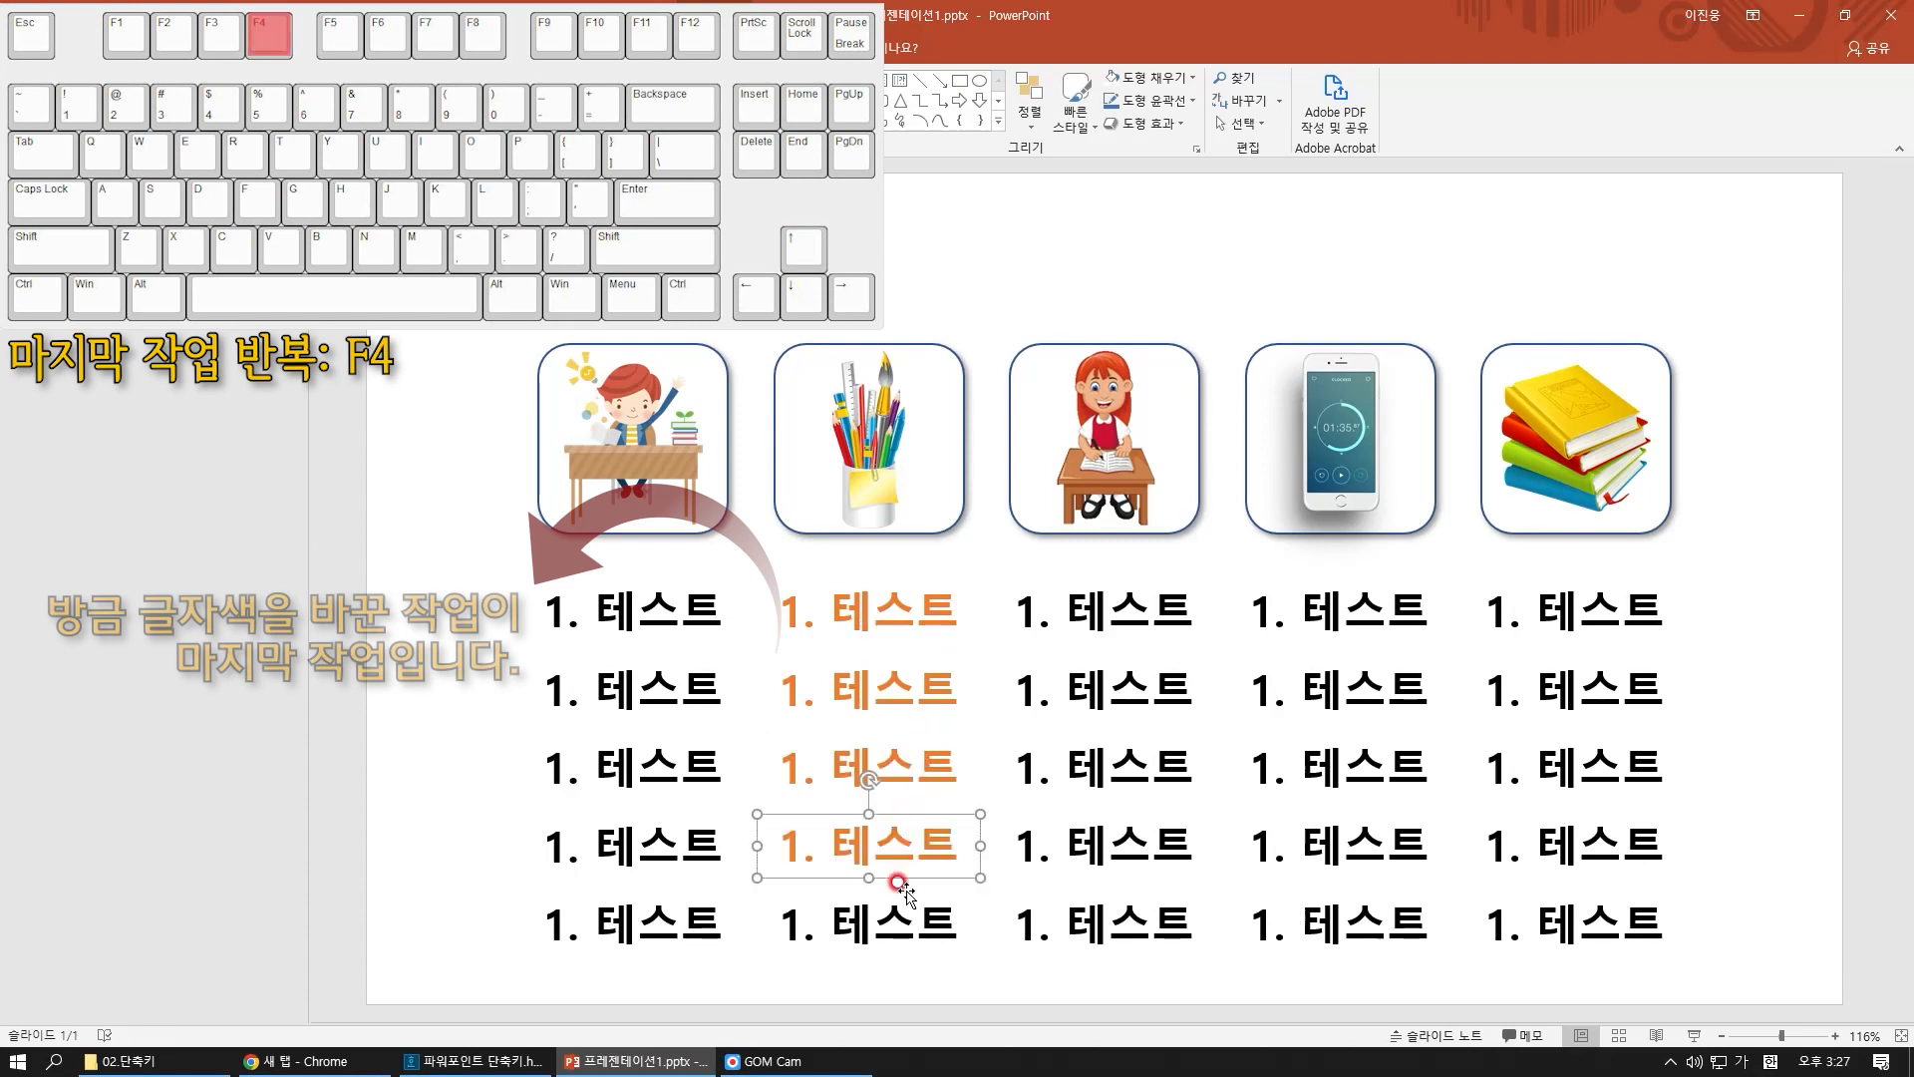
{"action": "left_click", "coordinate": [886, 892]}
{"action": "key", "text": "F4"}
Colour the third label column green and the fourth blue, repeating the last font colour on each column's remaining labels
{"action": "left_click", "coordinate": [1136, 640]}
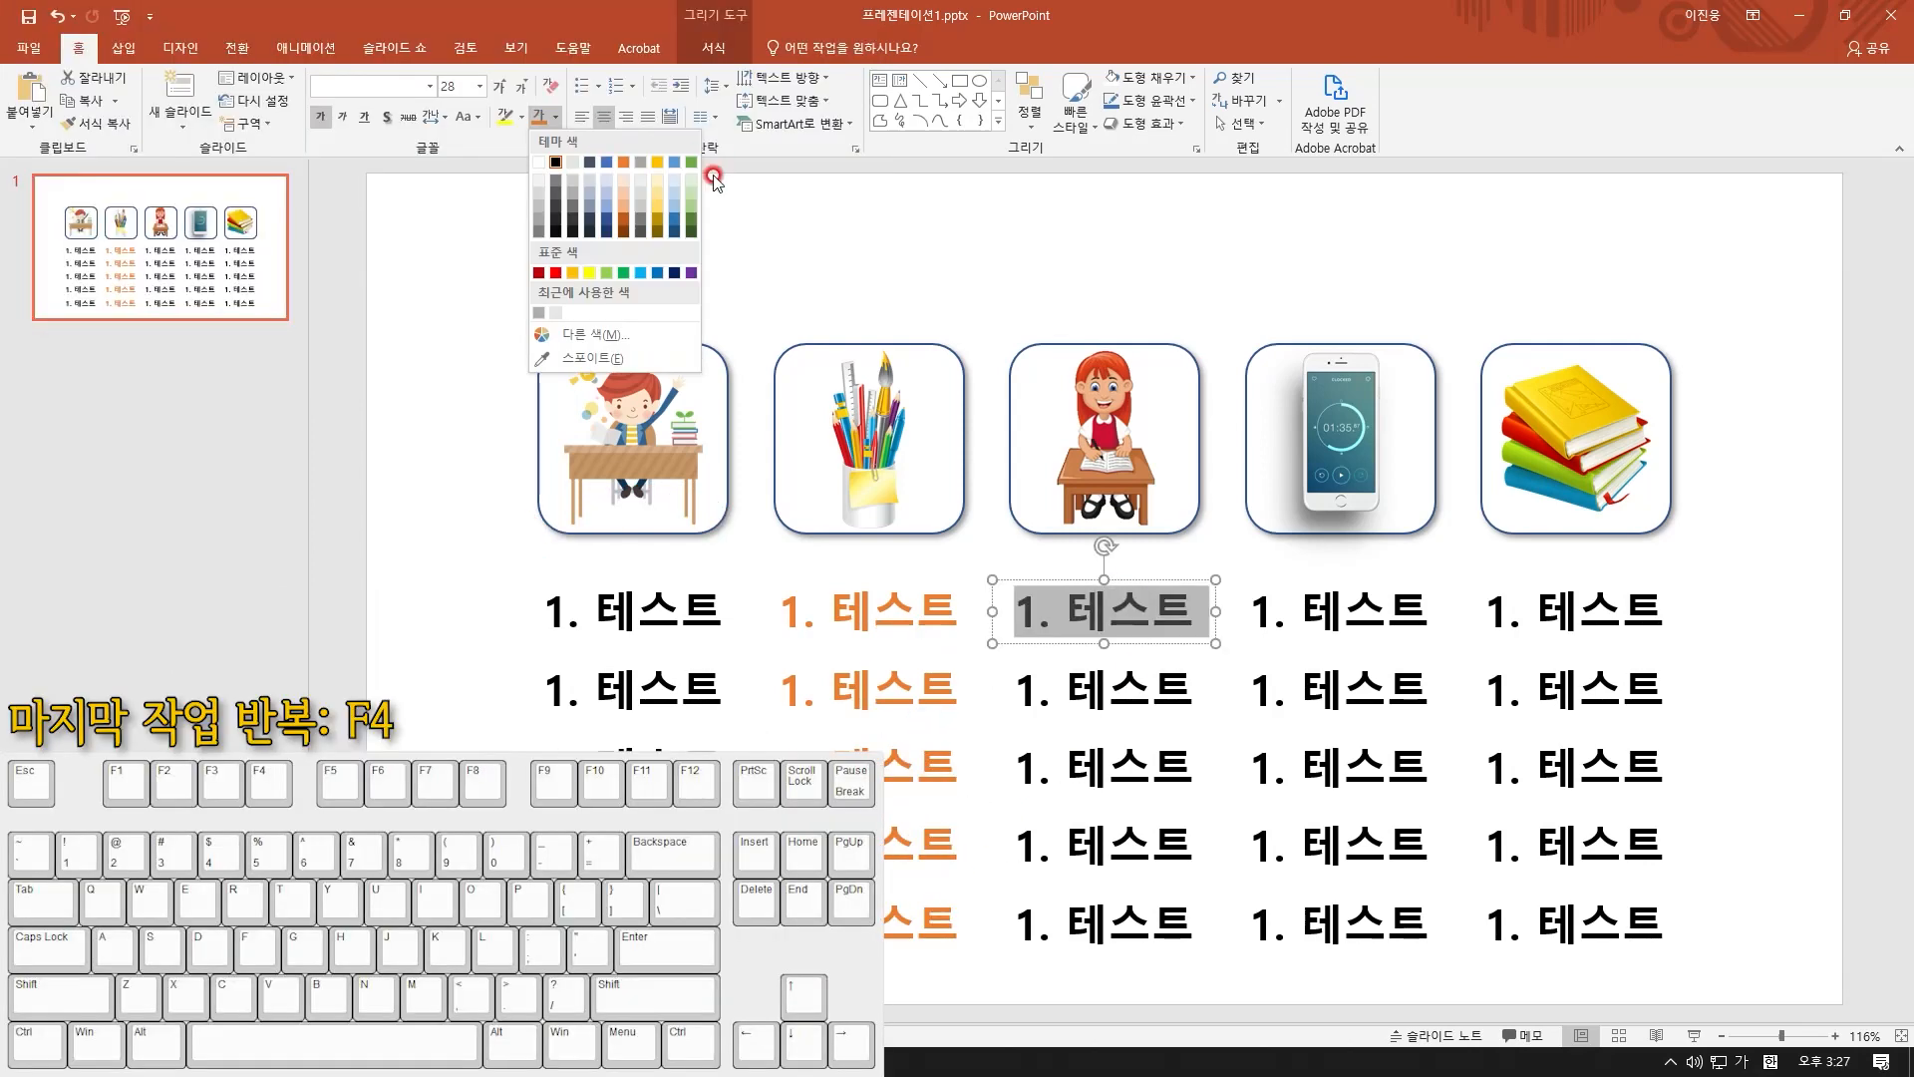
{"action": "left_click", "coordinate": [649, 231]}
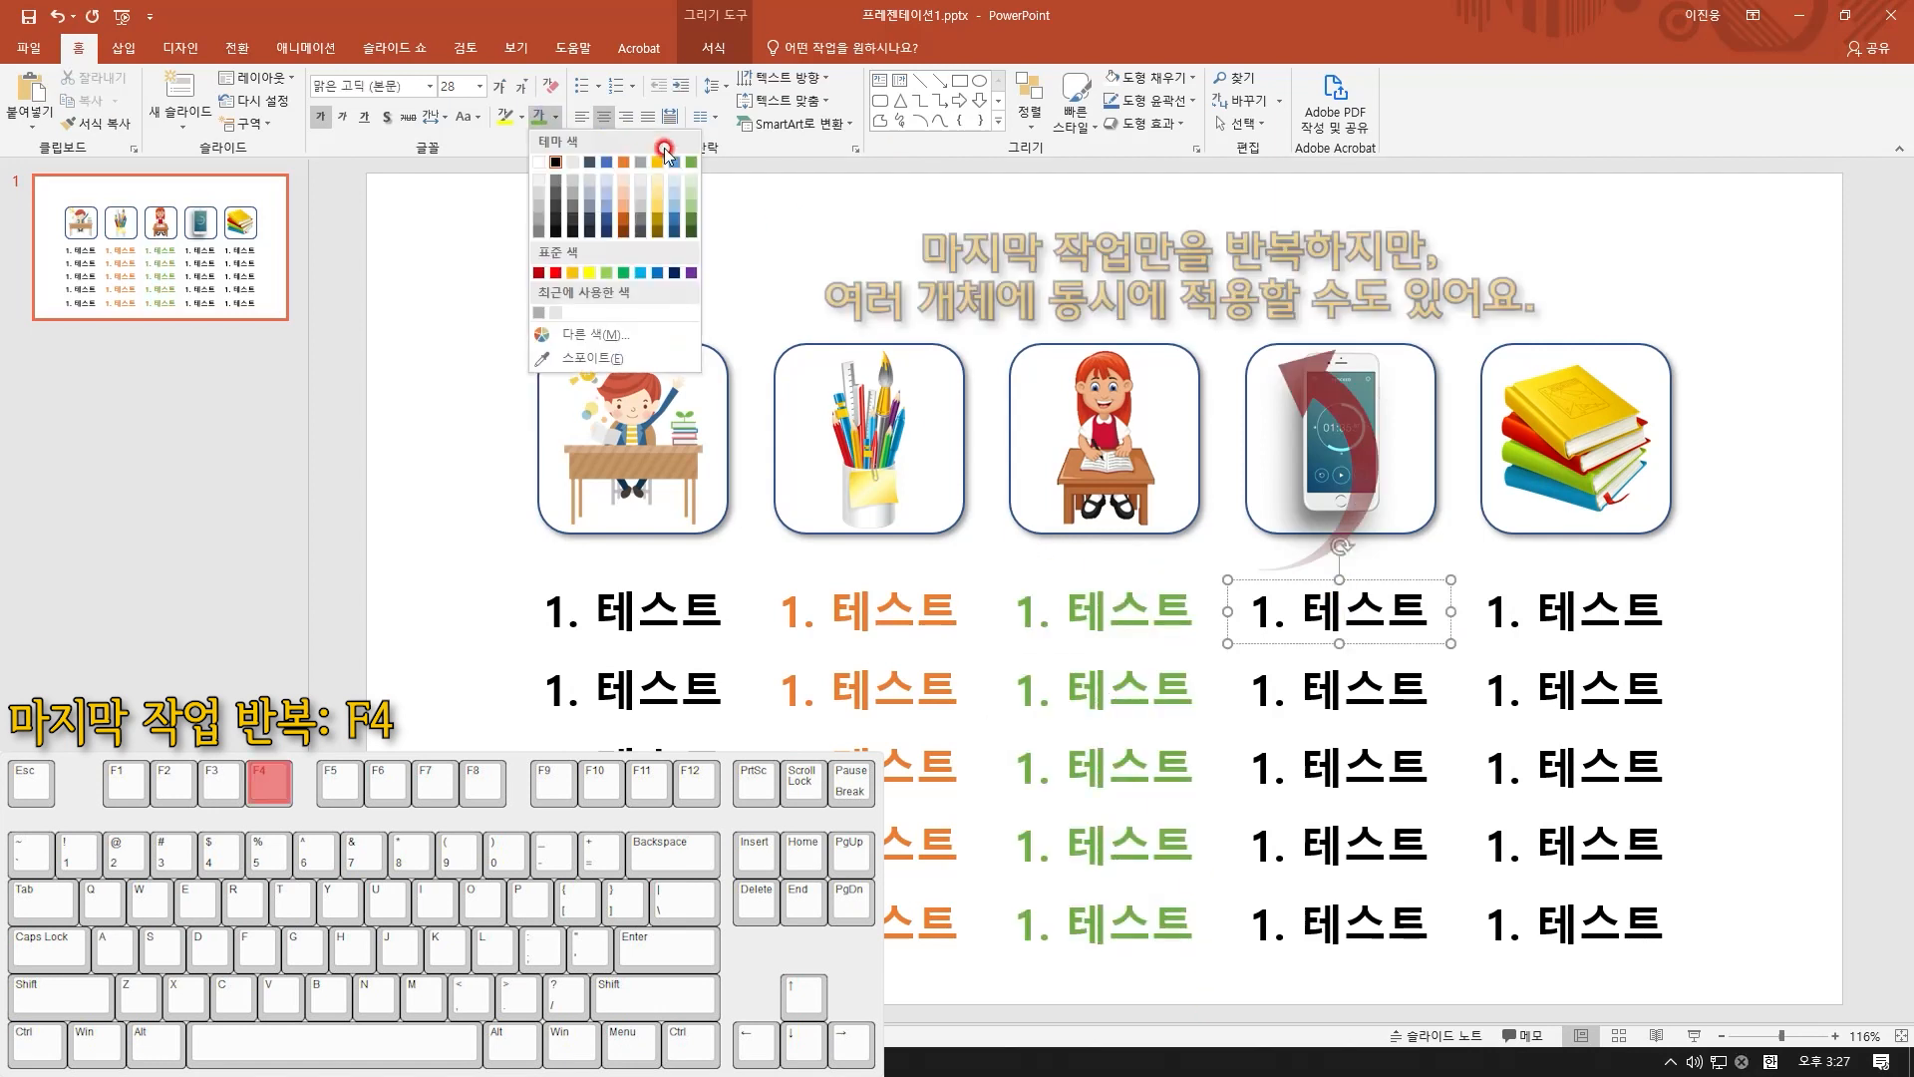
{"action": "left_click", "coordinate": [596, 177]}
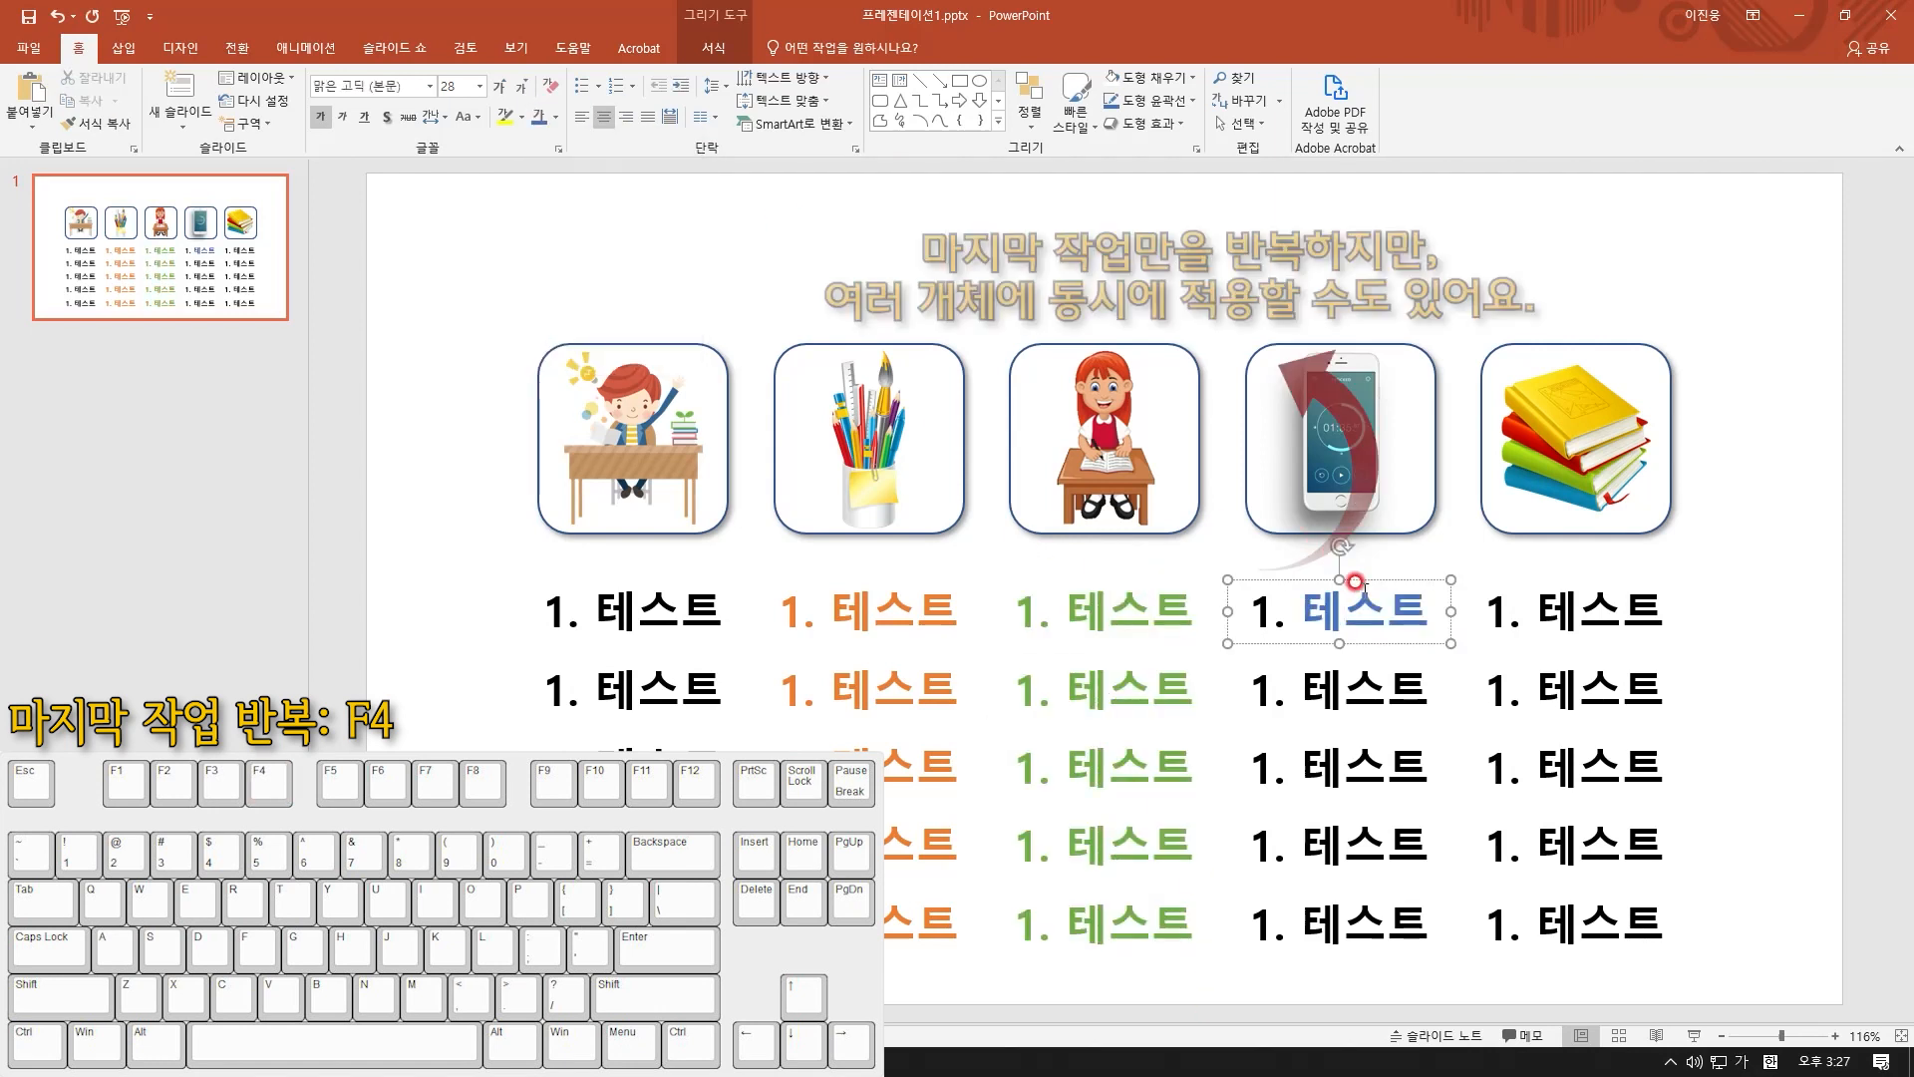
{"action": "left_click_drag", "start_coordinate": [1458, 962], "coordinate": [1314, 652]}
{"action": "key", "text": "F4"}
Colour the top label of the fifth column purple and repeat that colour on the other four labels at once
{"action": "left_click", "coordinate": [1575, 610]}
{"action": "left_click", "coordinate": [555, 116]}
{"action": "left_click", "coordinate": [649, 291]}
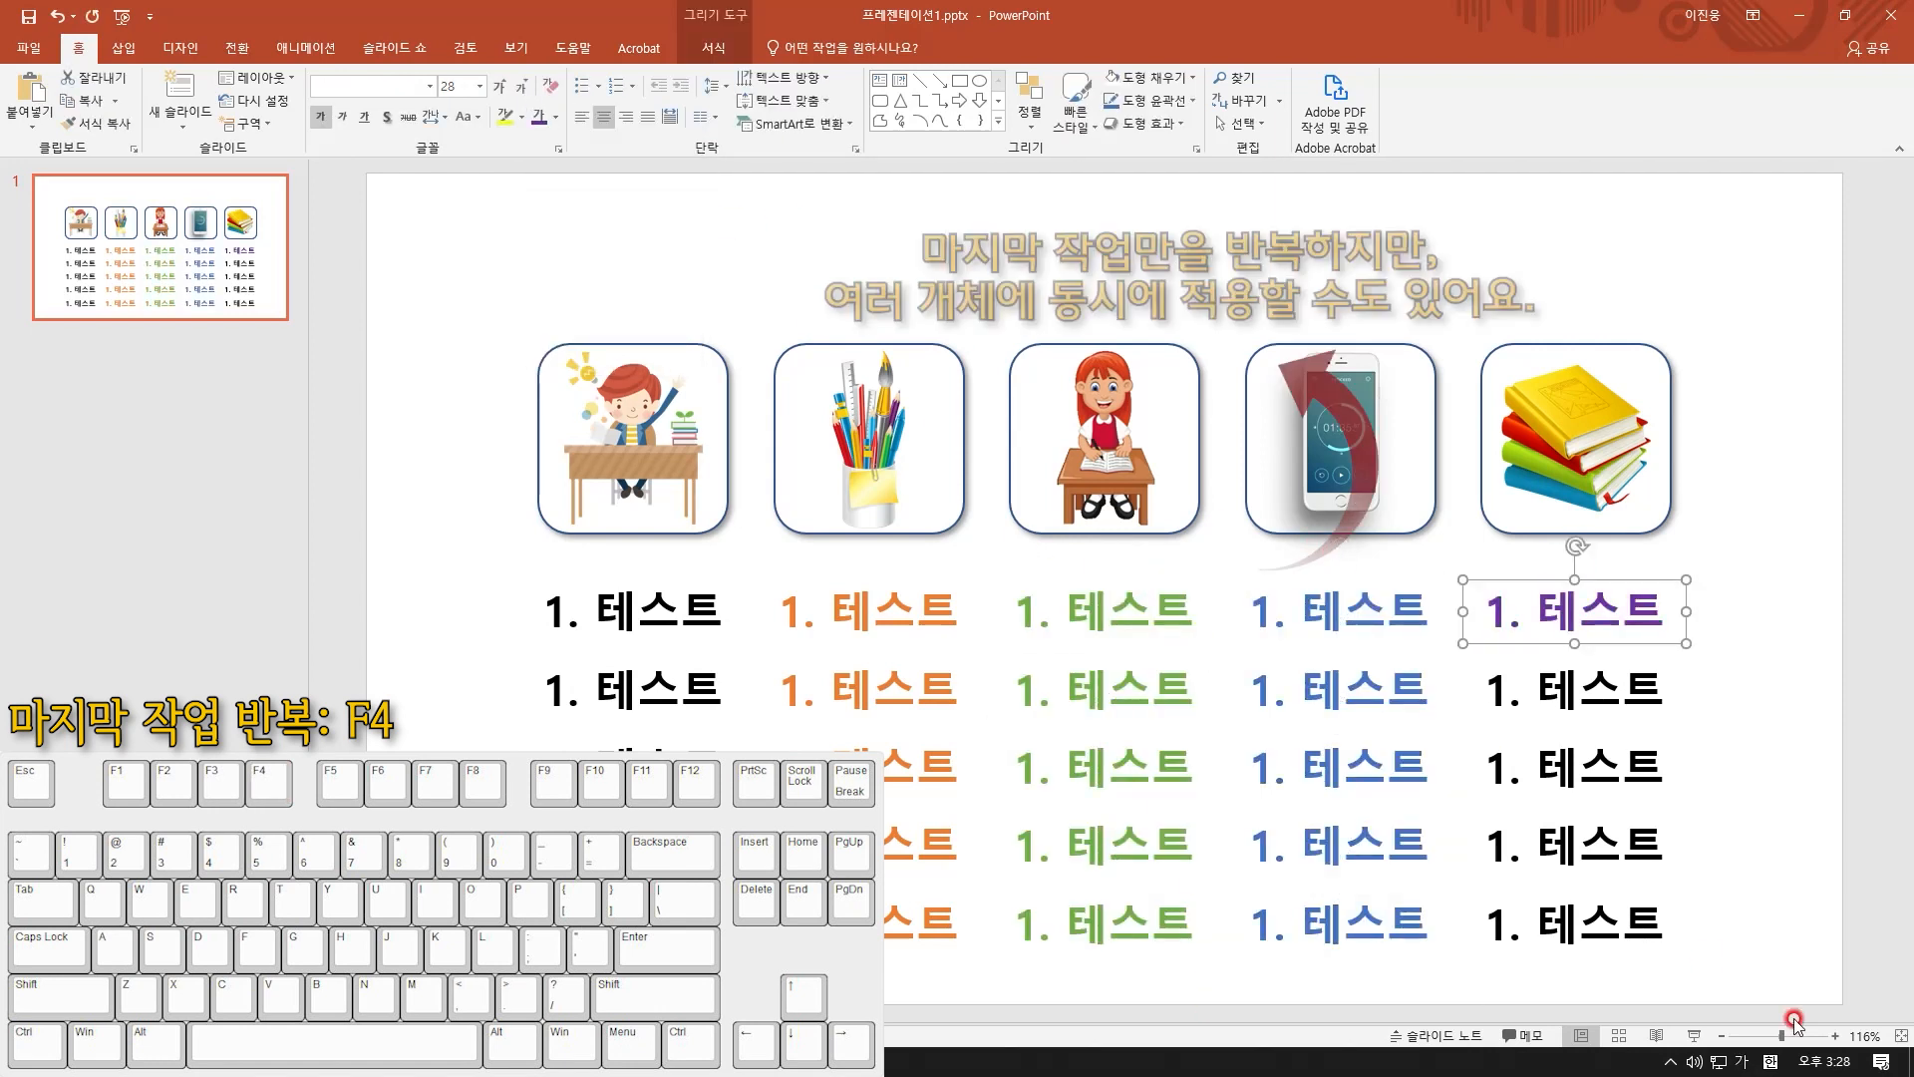
{"action": "left_click_drag", "start_coordinate": [1696, 965], "coordinate": [1448, 646]}
{"action": "key", "text": "F4"}
{"action": "left_click", "coordinate": [1773, 717]}
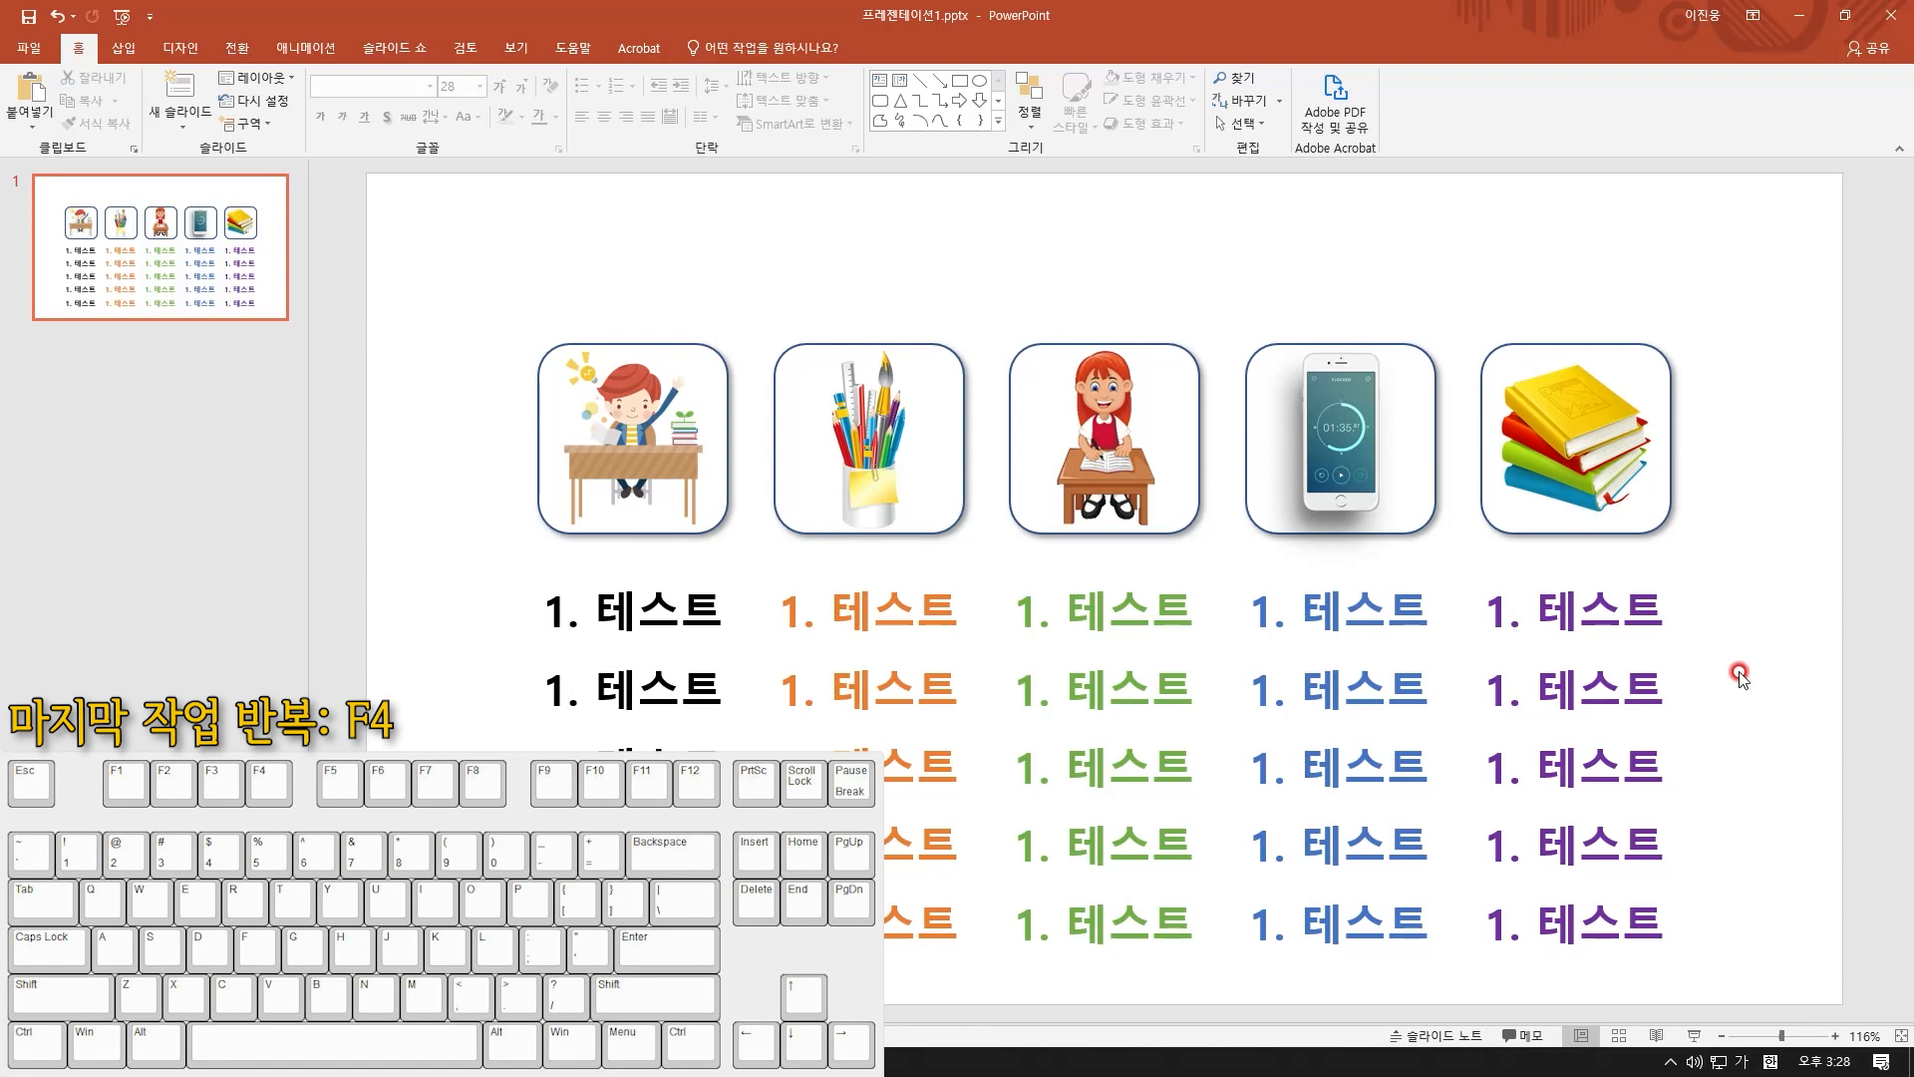
Set the top label of the first column to the KoPub바탕체 Bold font and colour it grey
{"action": "triple_click", "coordinate": [632, 612]}
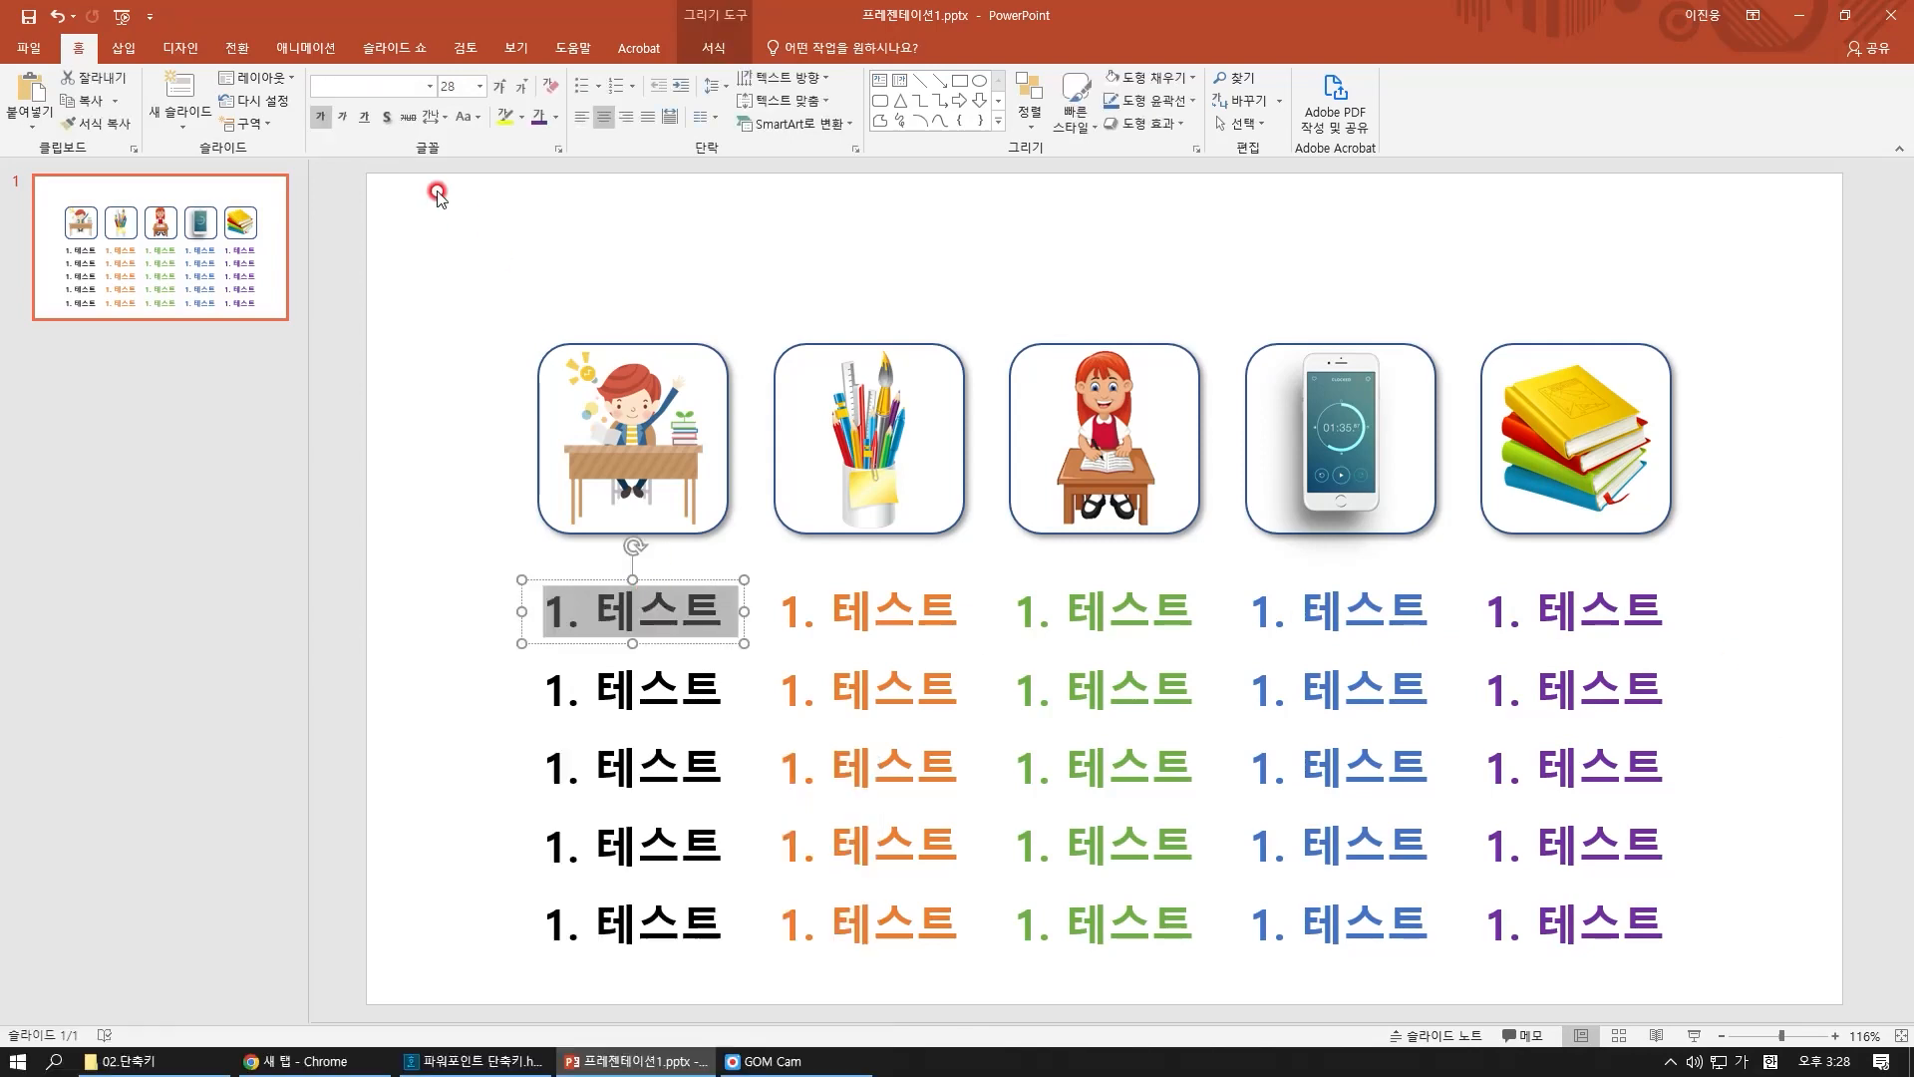
{"action": "left_click", "coordinate": [431, 86]}
{"action": "left_click_drag", "start_coordinate": [585, 152], "coordinate": [586, 425]}
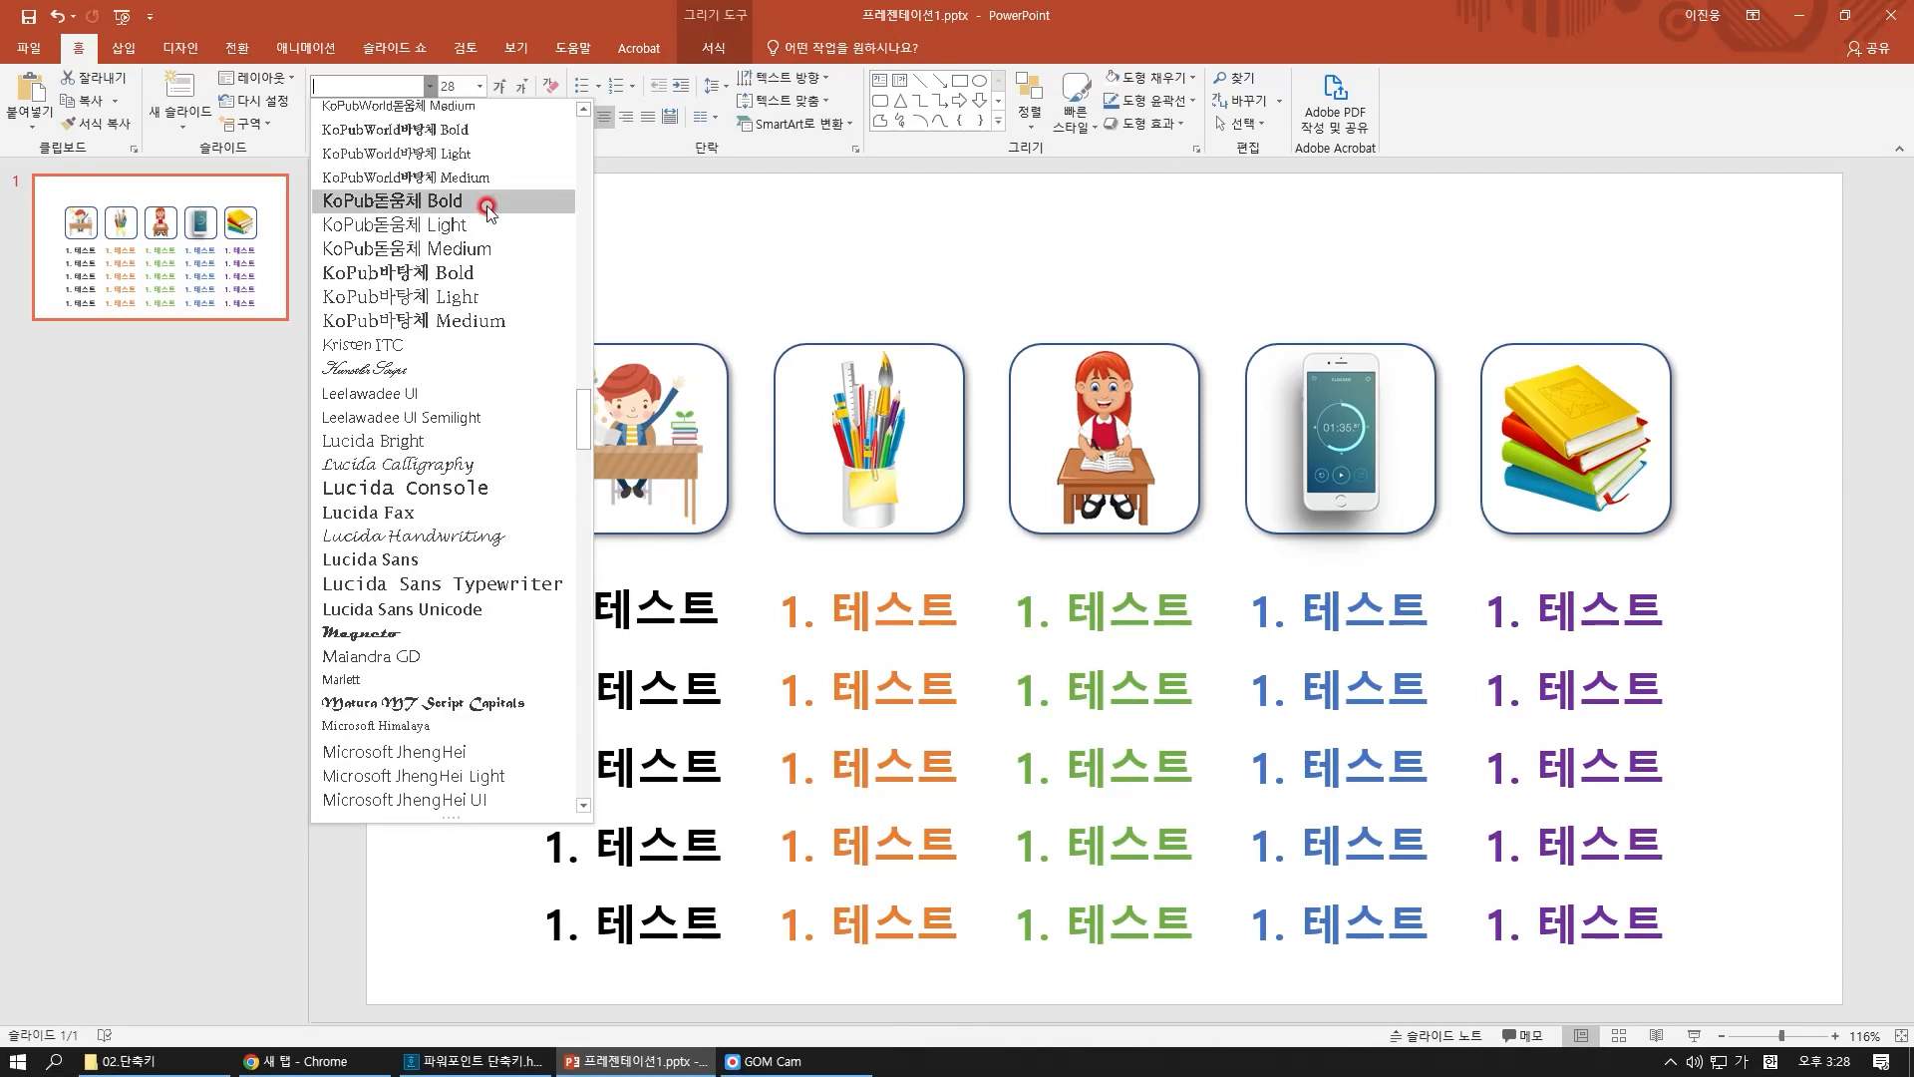
{"action": "left_click", "coordinate": [466, 272]}
{"action": "left_click", "coordinate": [658, 610]}
{"action": "triple_click", "coordinate": [648, 611]}
{"action": "left_click", "coordinate": [555, 117]}
{"action": "left_click", "coordinate": [534, 241]}
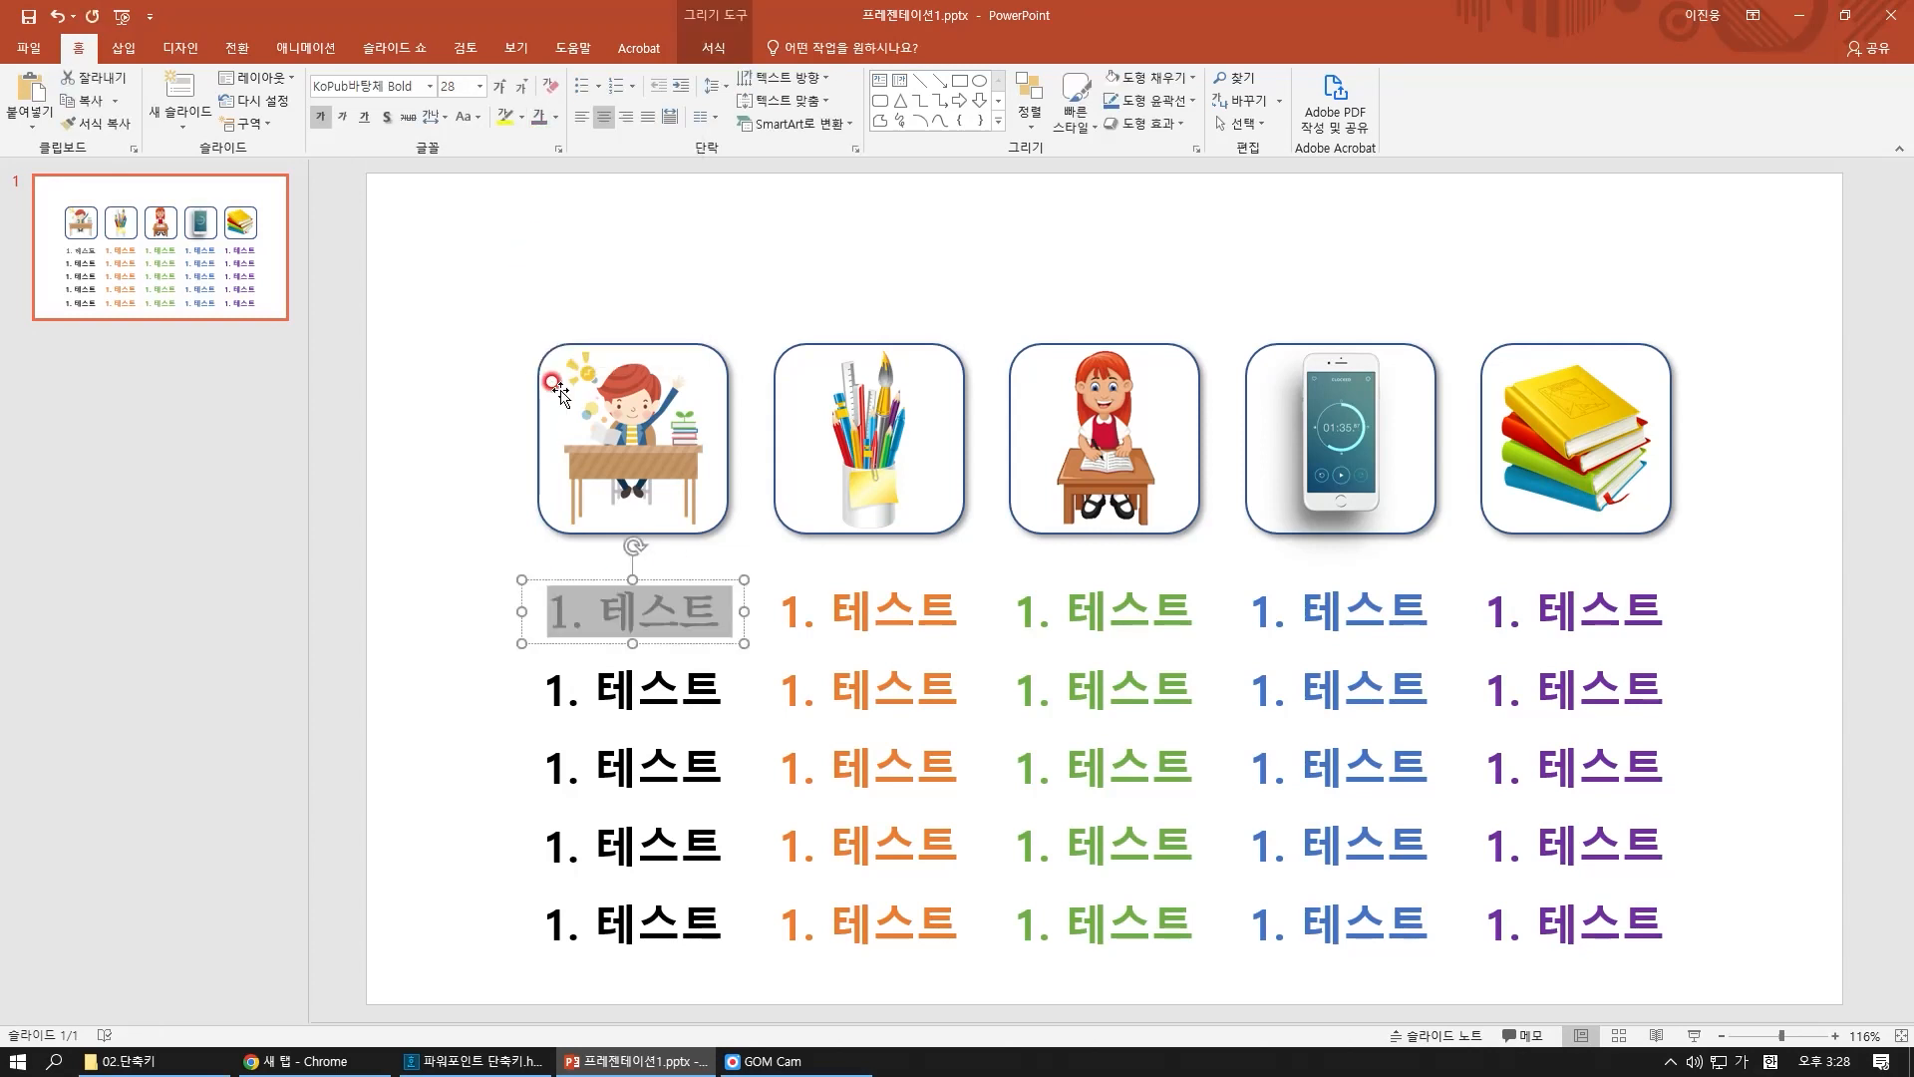
Copy the formatting of the first column's top label and paste it onto the second label
{"action": "key", "text": "ctrl+shift+c"}
{"action": "left_click", "coordinate": [415, 589]}
{"action": "left_click", "coordinate": [667, 582]}
{"action": "left_click", "coordinate": [666, 666]}
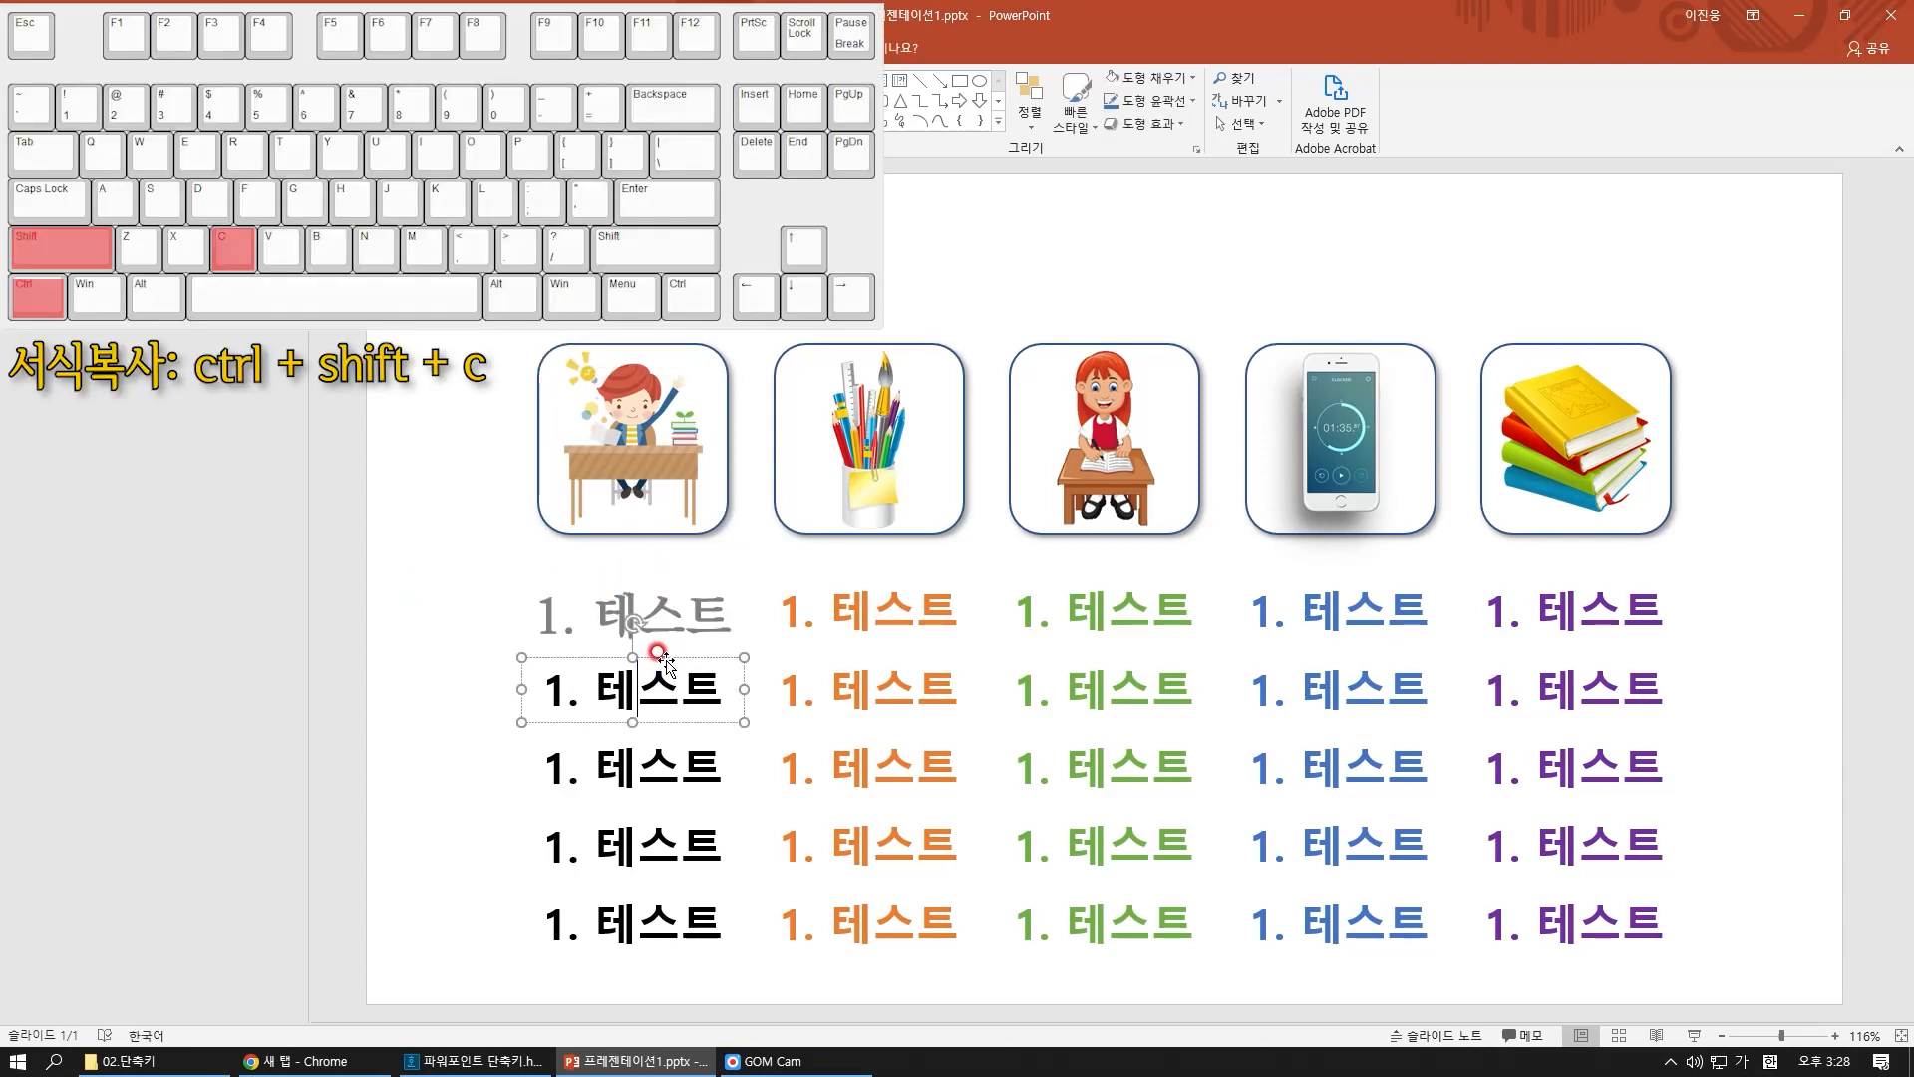
{"action": "left_click", "coordinate": [672, 654]}
{"action": "key", "text": "ctrl+shift+v"}
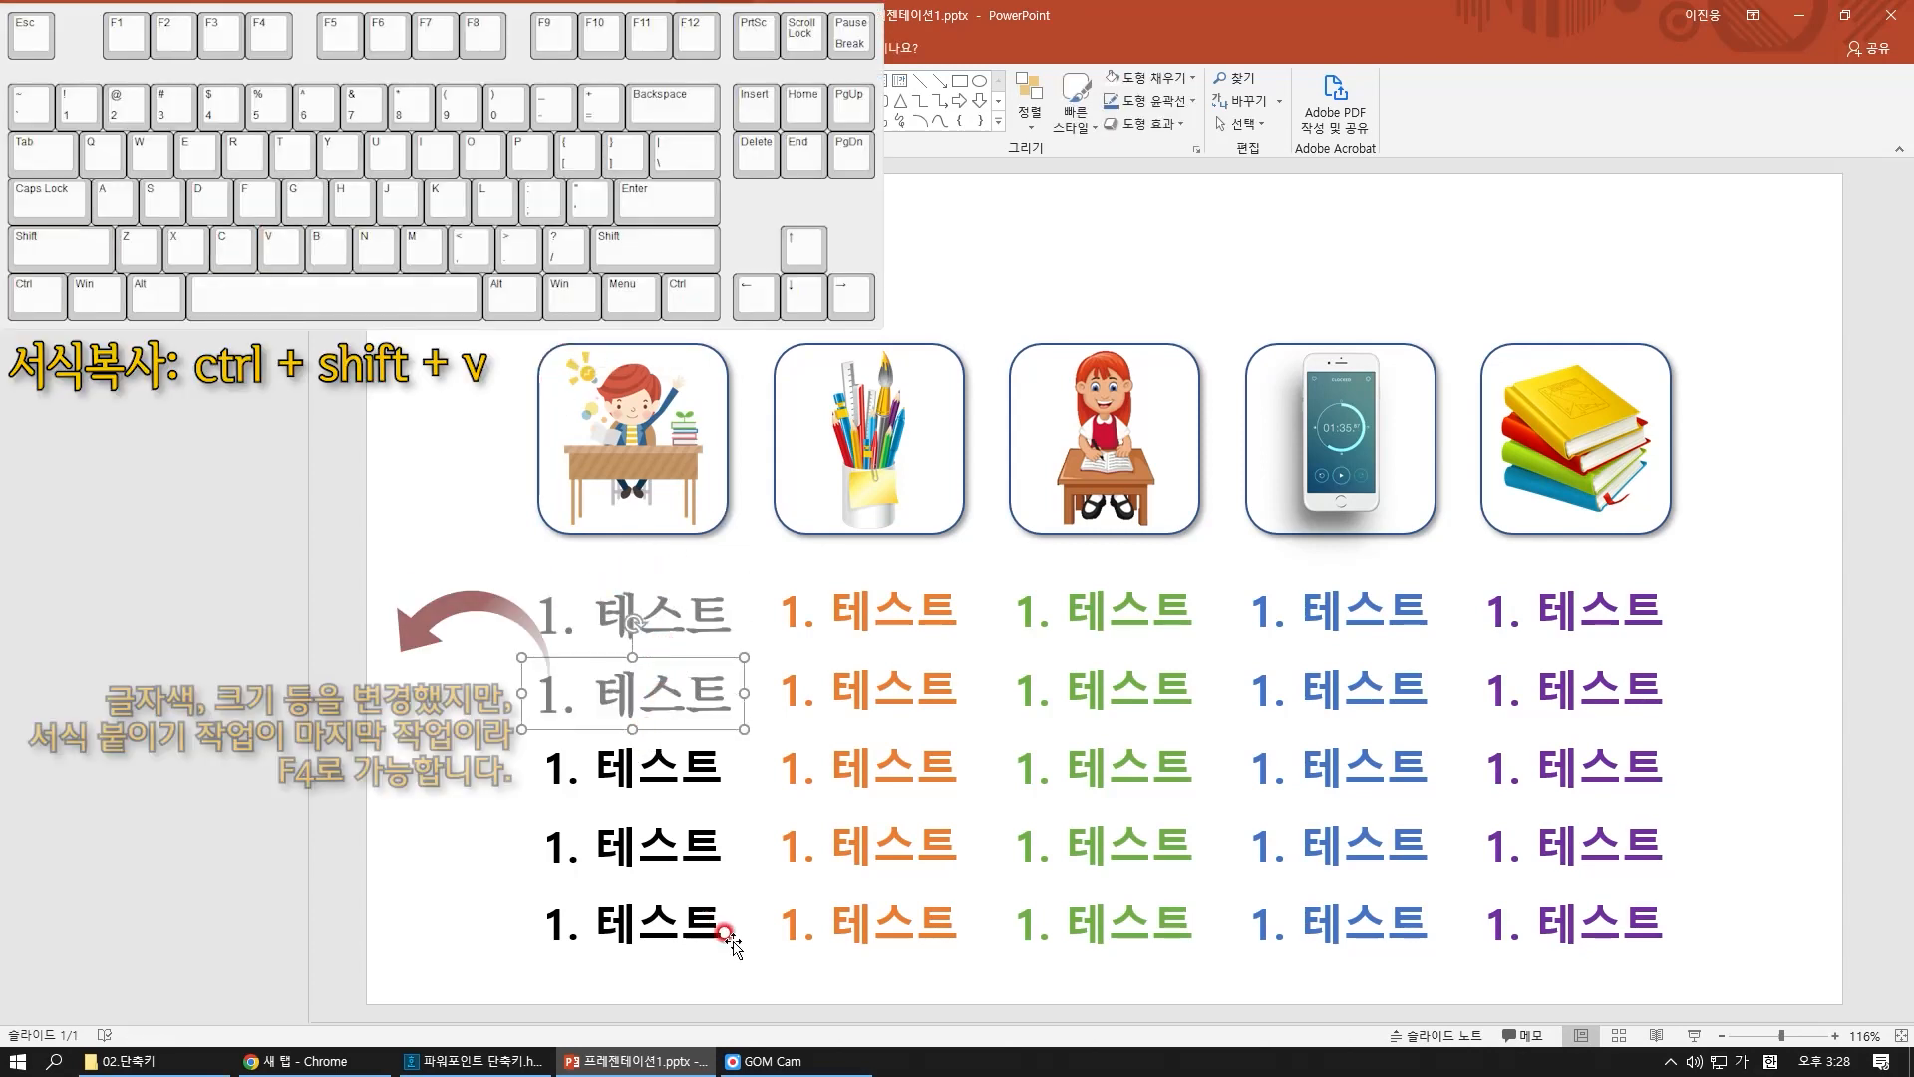
Repeat the format paste on the three remaining black labels of the first column together
{"action": "left_click_drag", "start_coordinate": [747, 989], "coordinate": [431, 724]}
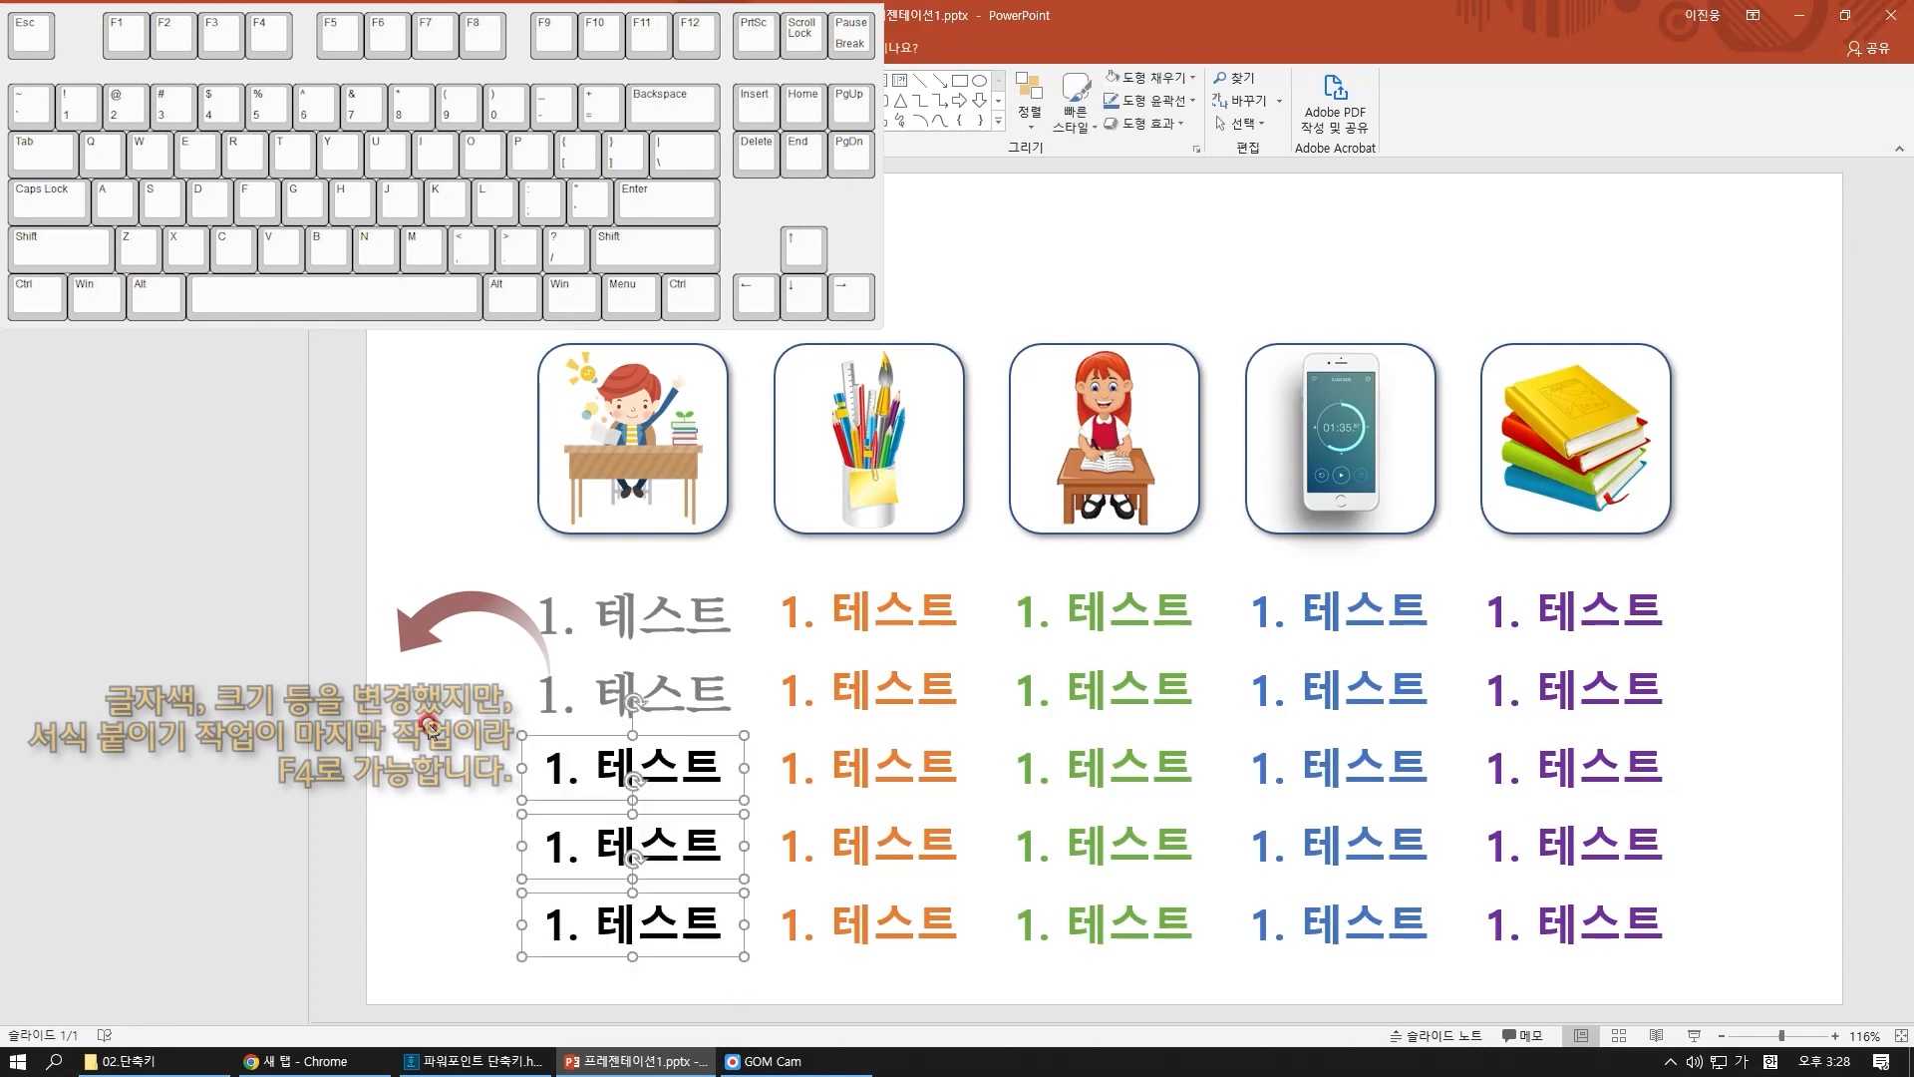
{"action": "key", "text": "F4"}
{"action": "left_click", "coordinate": [450, 668]}
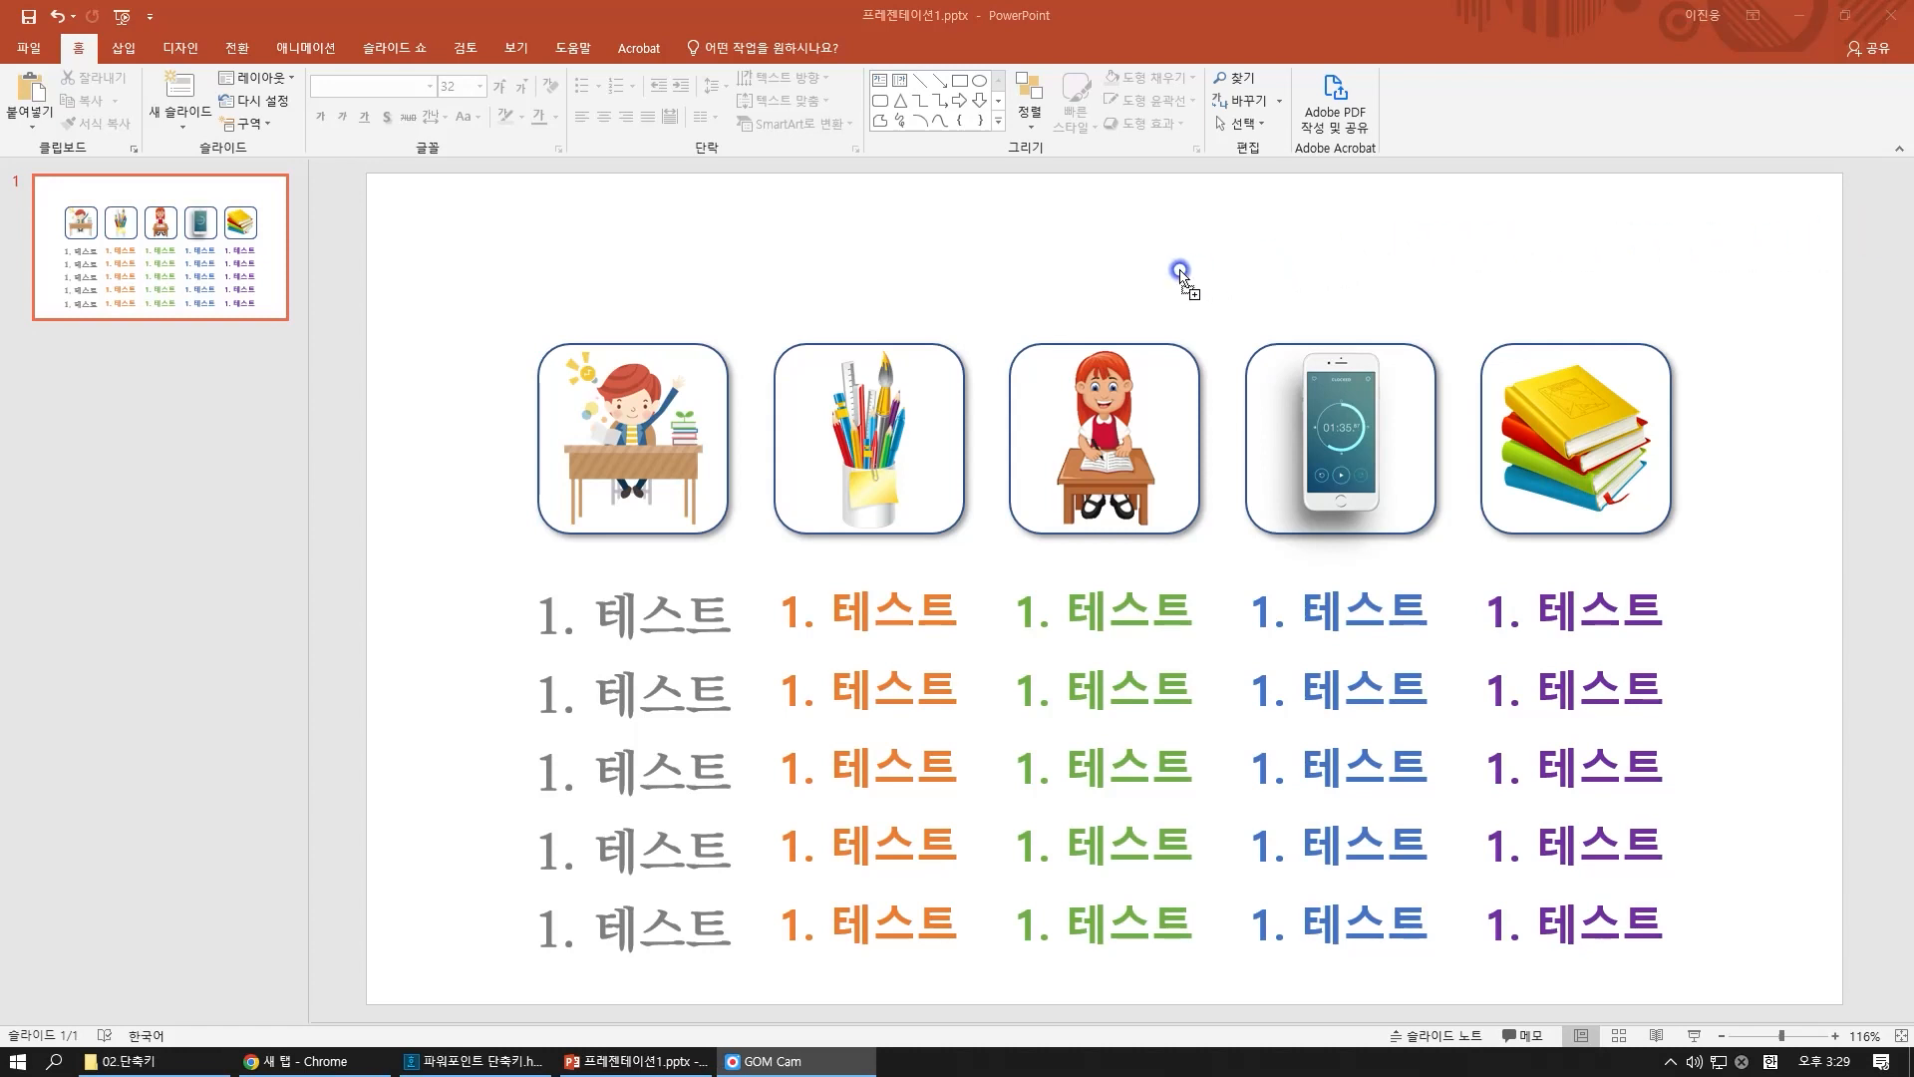
Paste the picture of a rope with clothespins onto the slide and move it above the picture squares
{"action": "key", "text": "ctrl+v"}
{"action": "left_click", "coordinate": [1447, 489]}
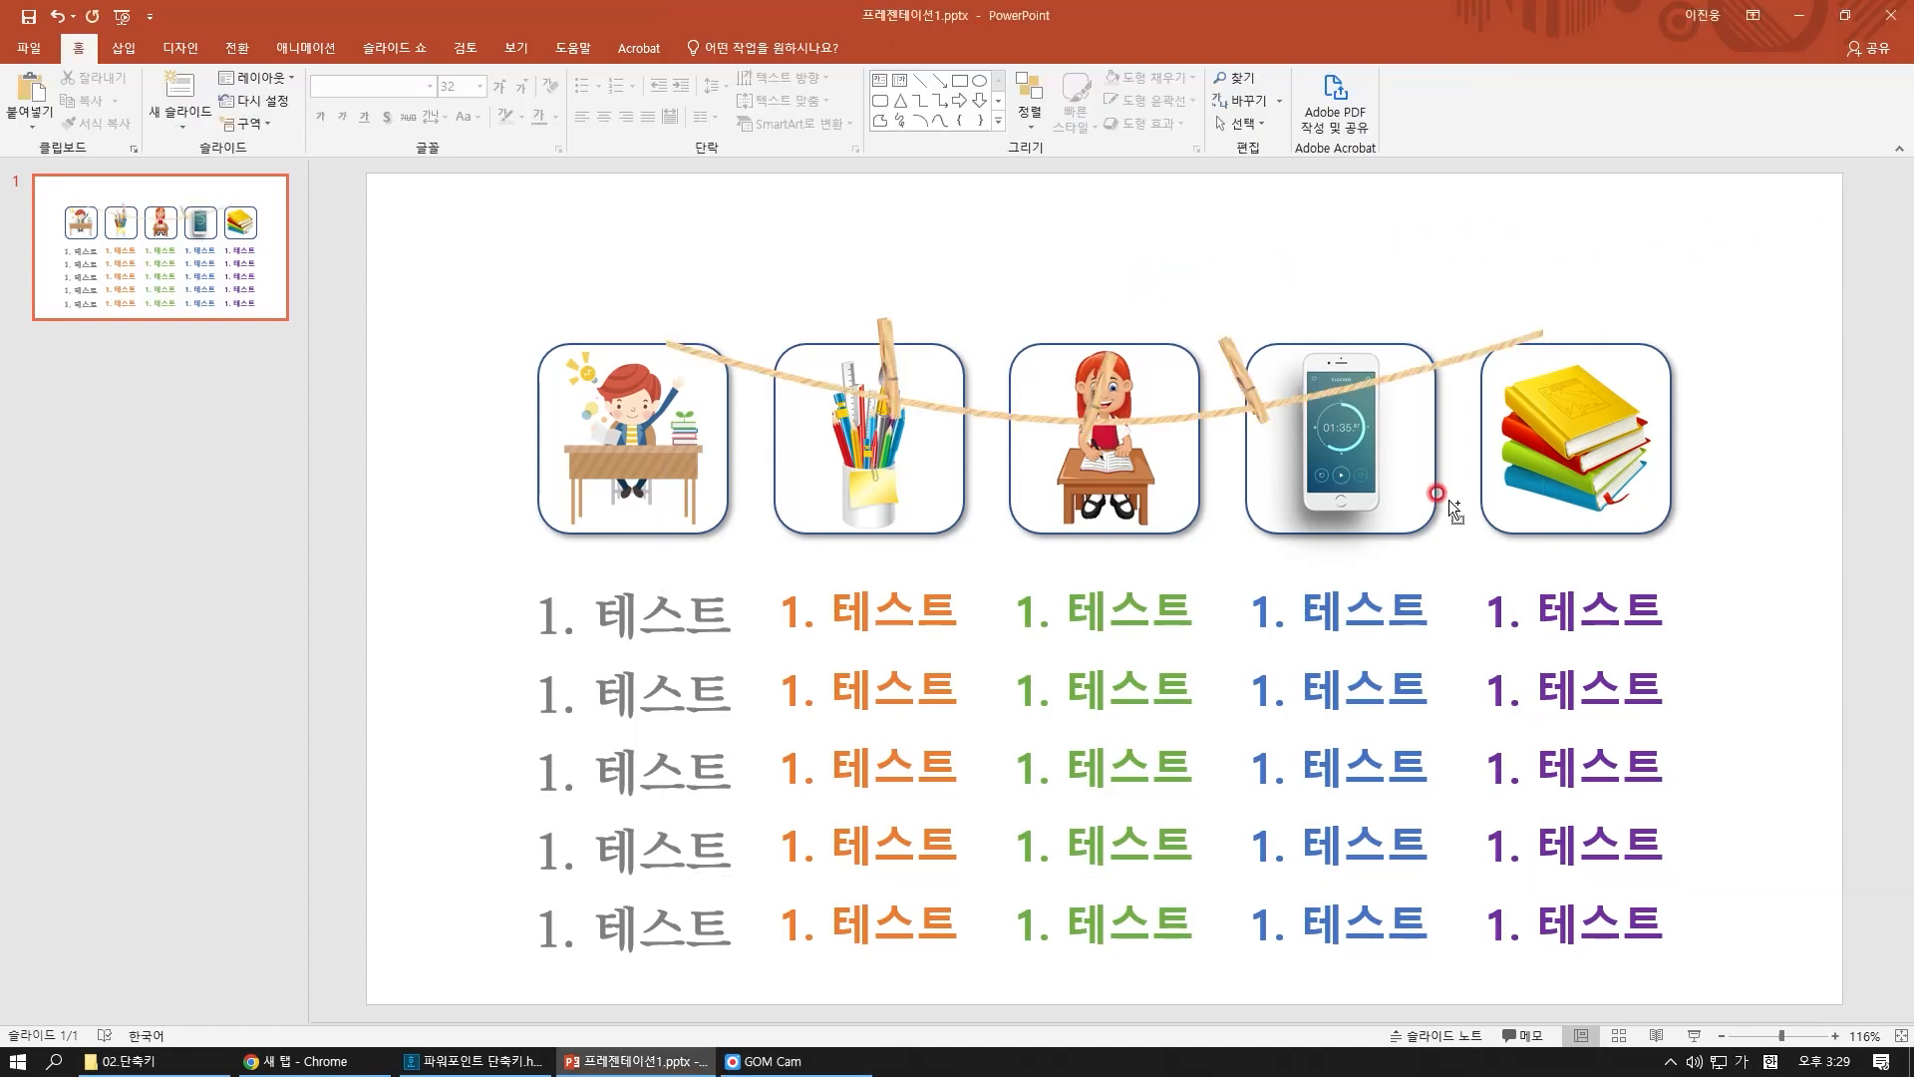
{"action": "left_click_drag", "start_coordinate": [1232, 434], "coordinate": [1410, 286]}
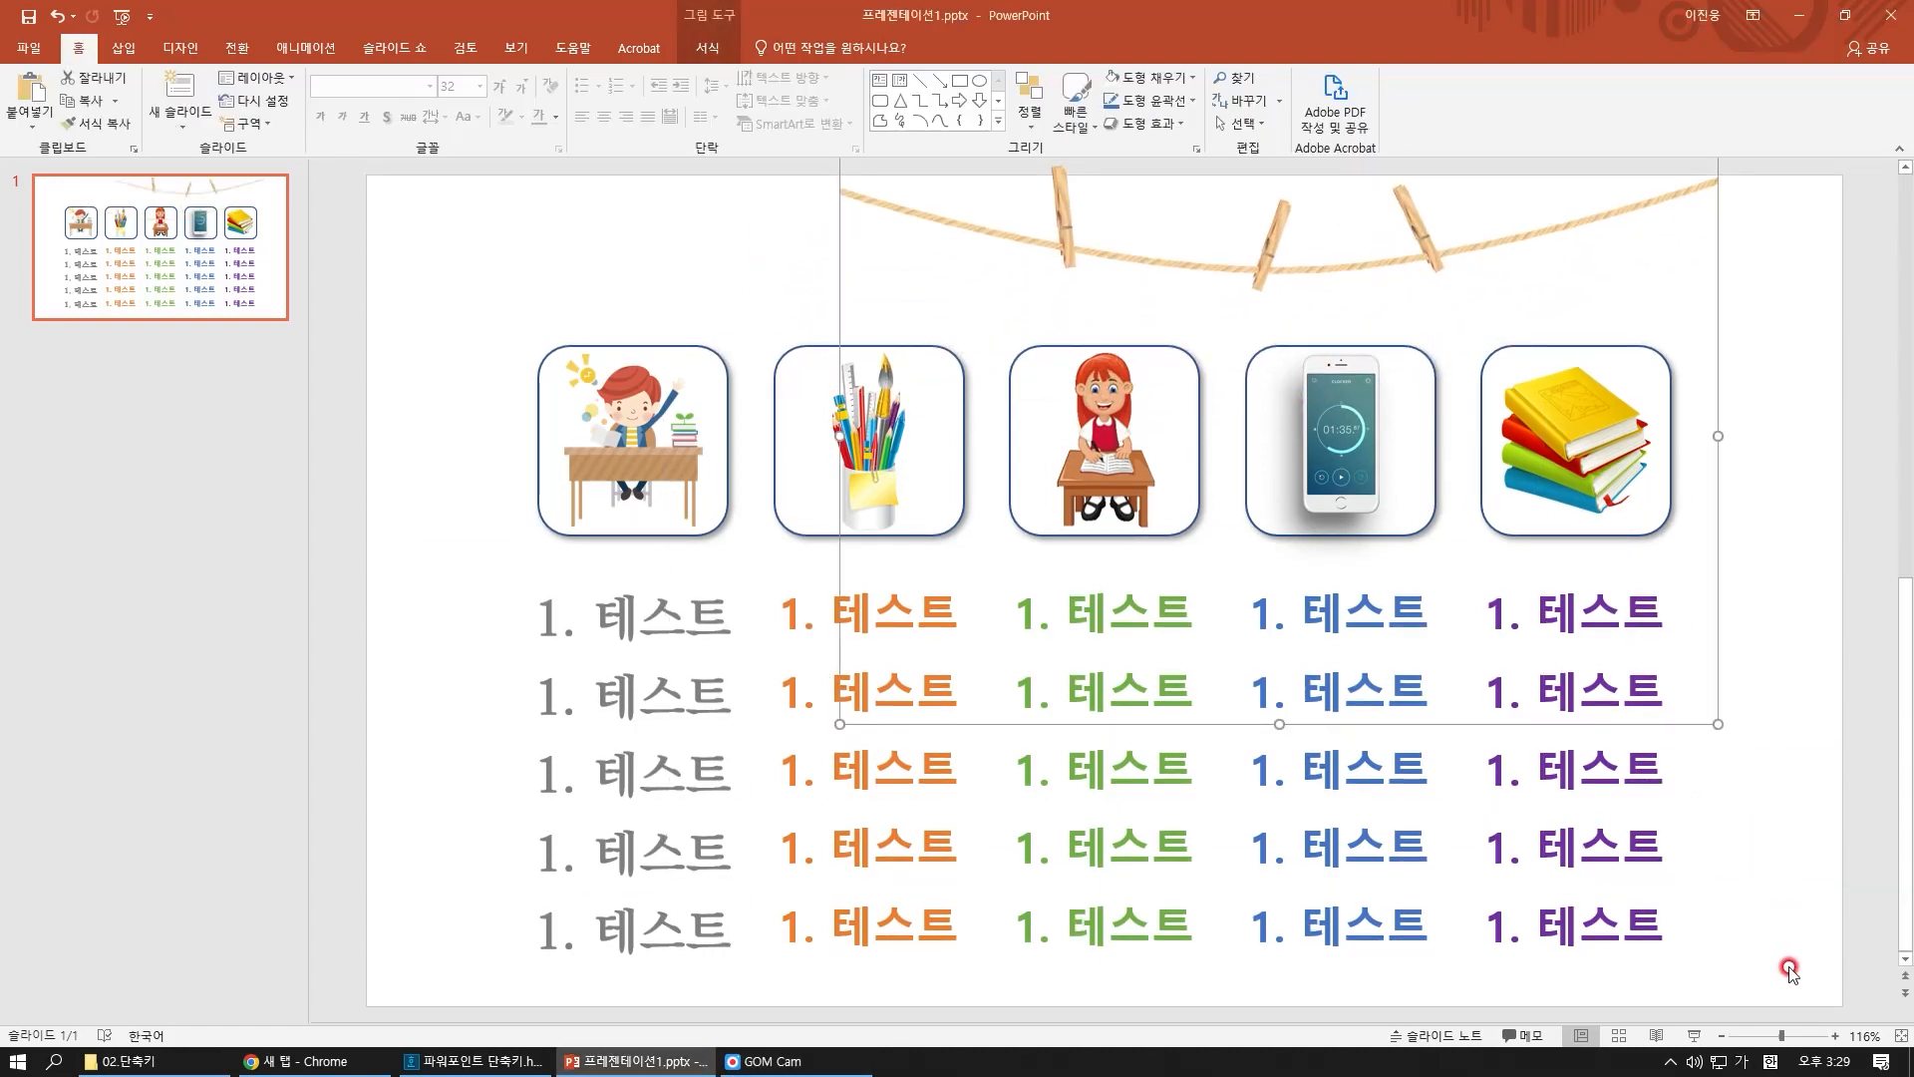
{"action": "left_click_drag", "start_coordinate": [1800, 979], "coordinate": [480, 351]}
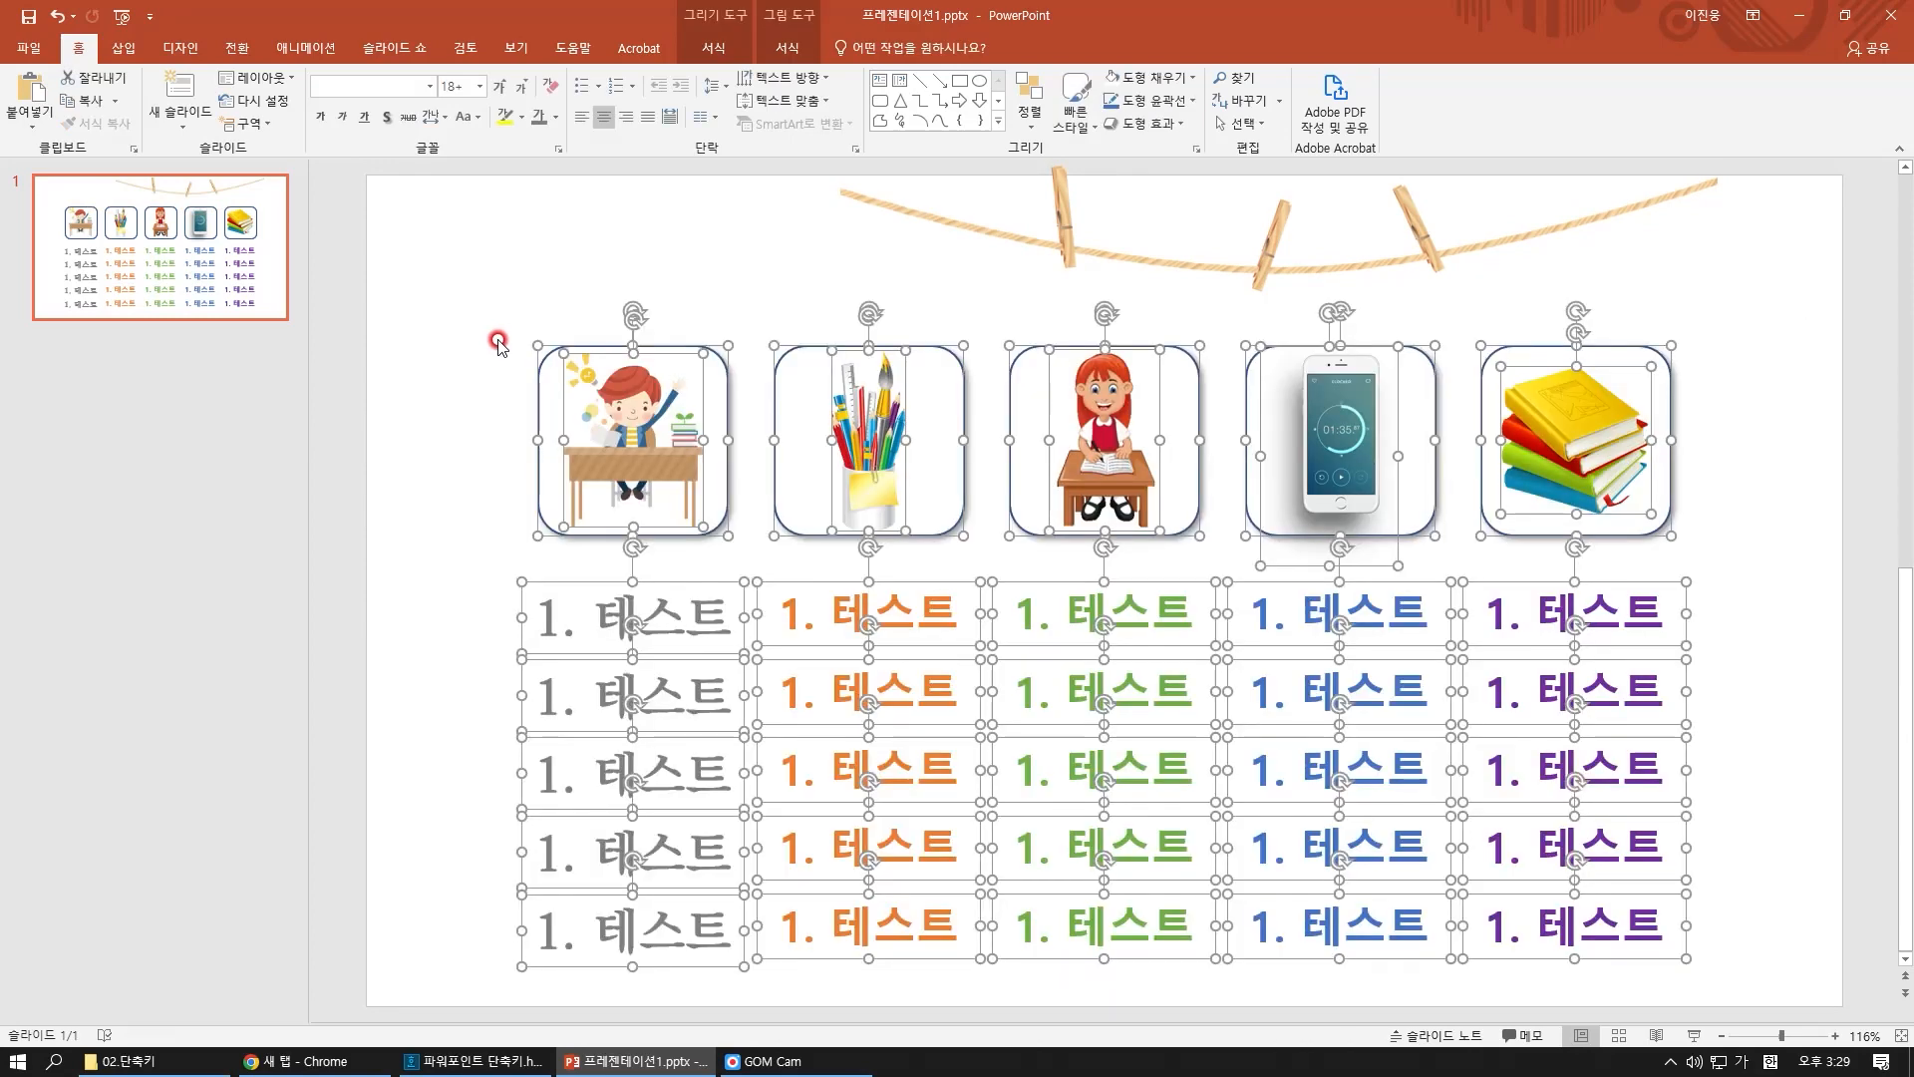
{"action": "left_click", "coordinate": [1819, 897]}
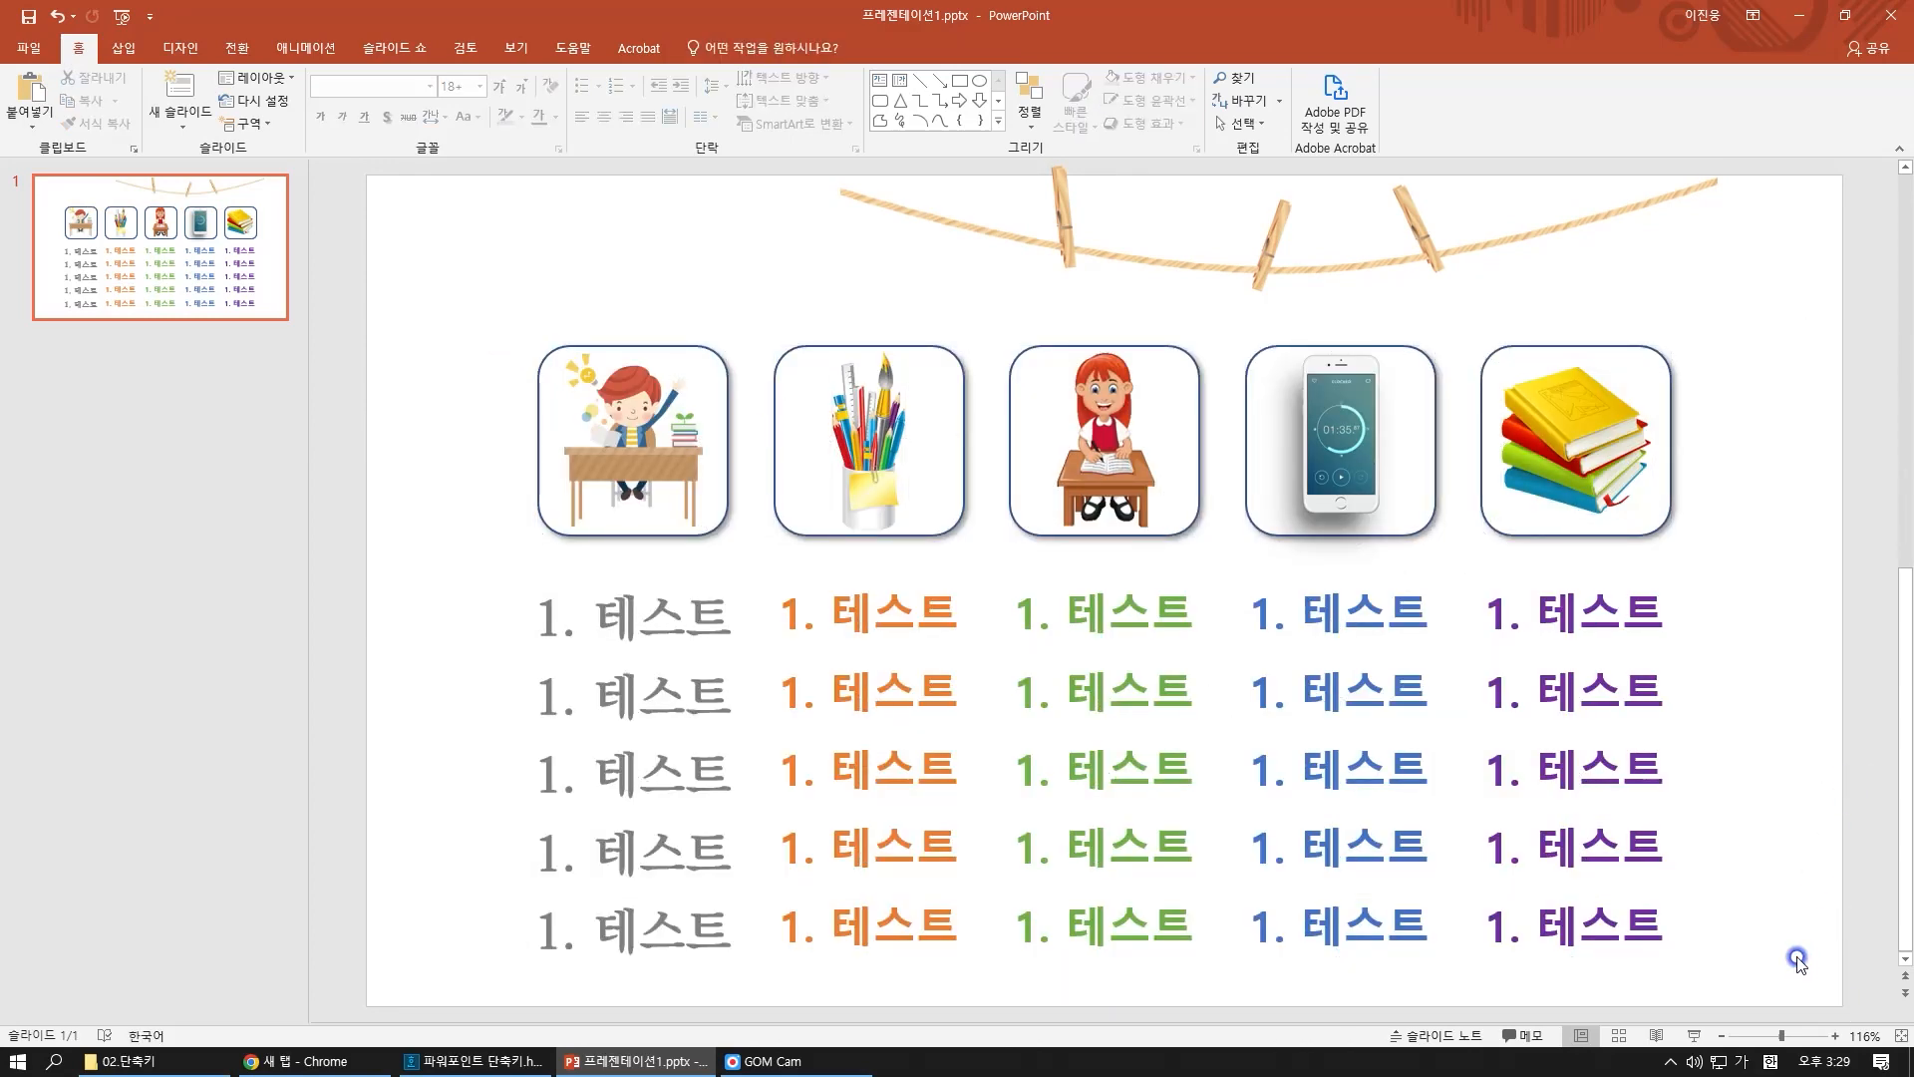
{"action": "left_click_drag", "start_coordinate": [1797, 960], "coordinate": [603, 304]}
{"action": "left_click_drag", "start_coordinate": [431, 404], "coordinate": [1770, 887]}
{"action": "left_click", "coordinate": [1764, 932]}
{"action": "left_click_drag", "start_coordinate": [1756, 978], "coordinate": [593, 344]}
{"action": "left_click", "coordinate": [469, 241]}
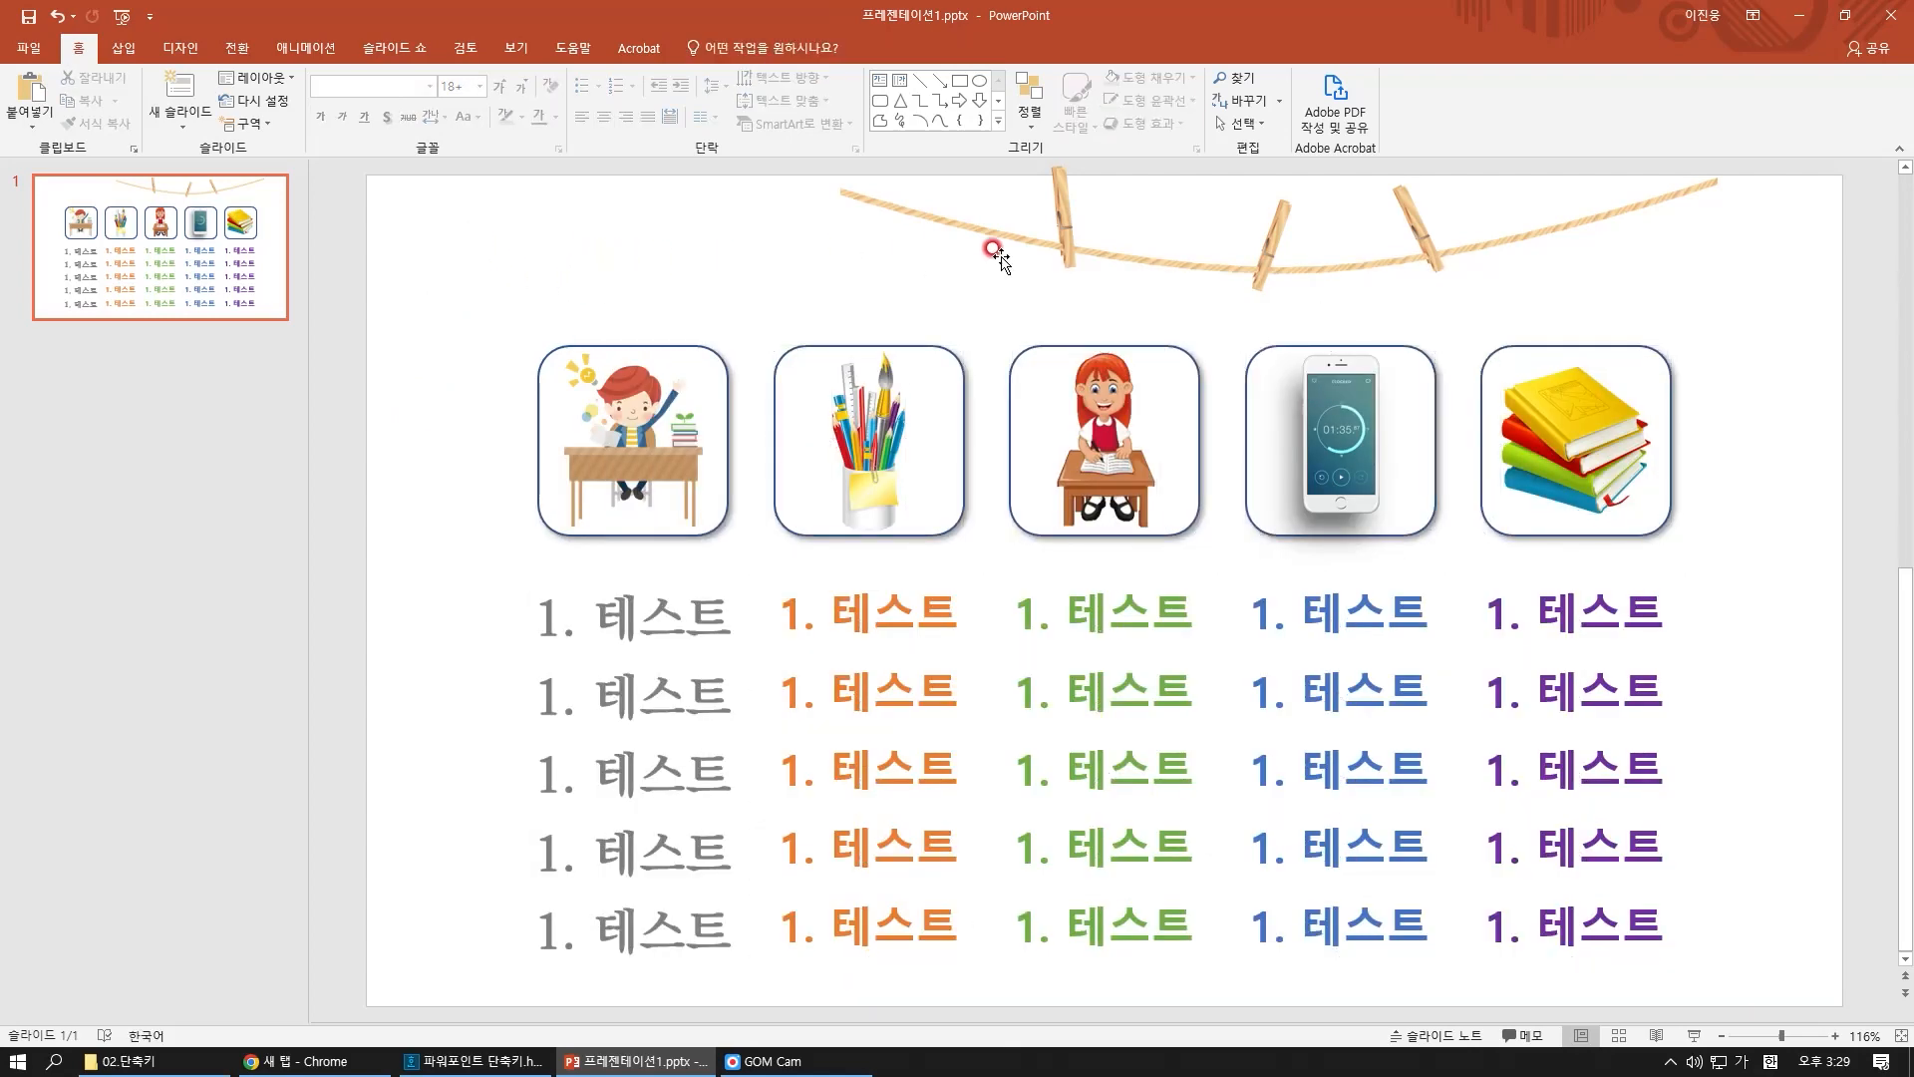